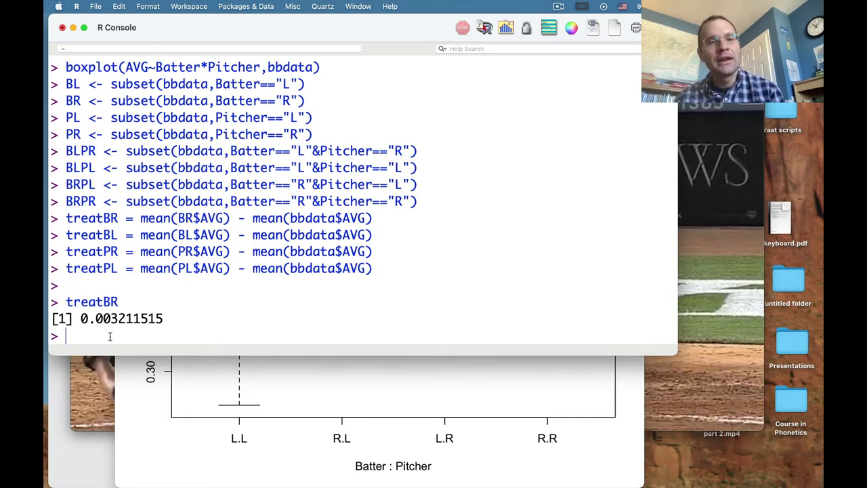
- Print the overall mean batting average, 0.4507329, with mean(bbdata$AVG)
type("mean(bbdat")
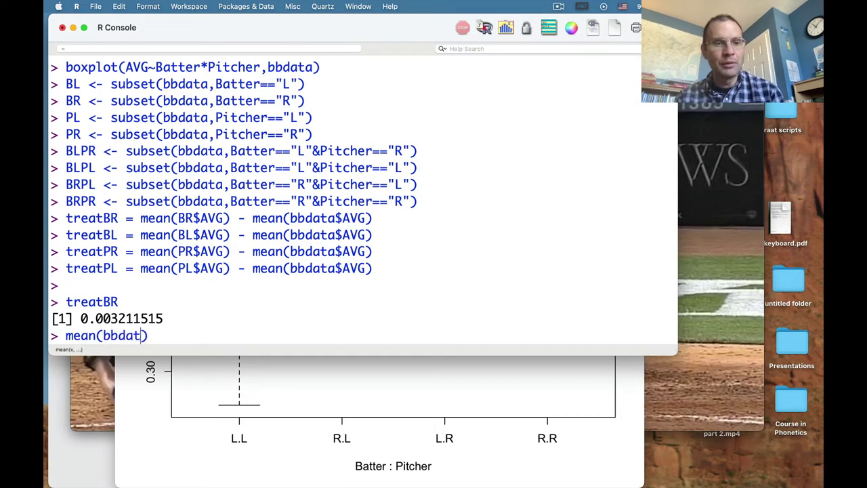
type("a$AVG")
key("Return")
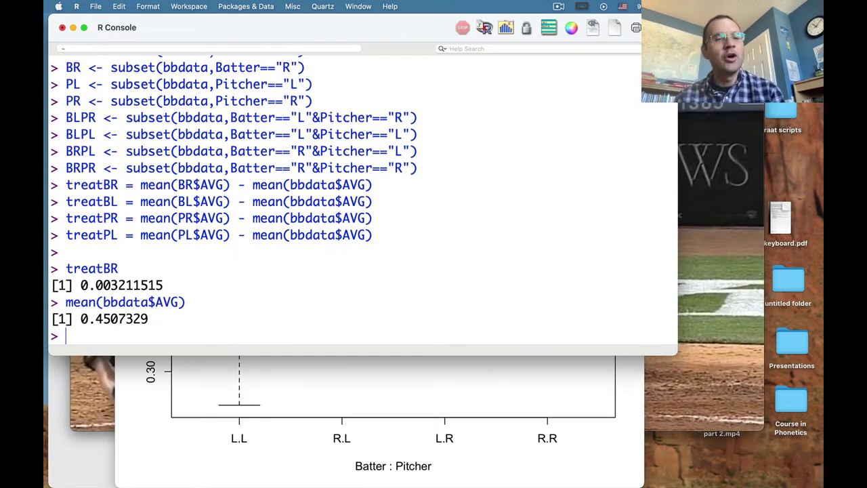
left_click_drag(95, 289, 117, 287)
left_click(117, 286)
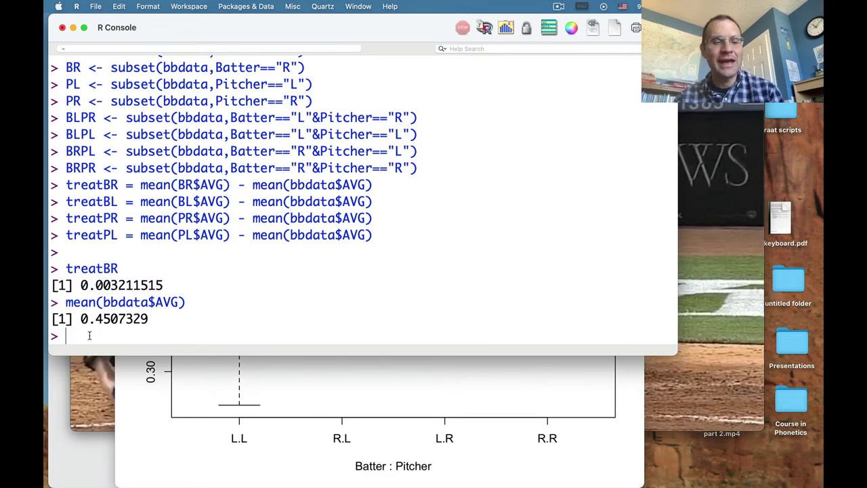
- Print treatBL, -0.003211515, and compare it with treatBR's 0.003211515
type("treatBL")
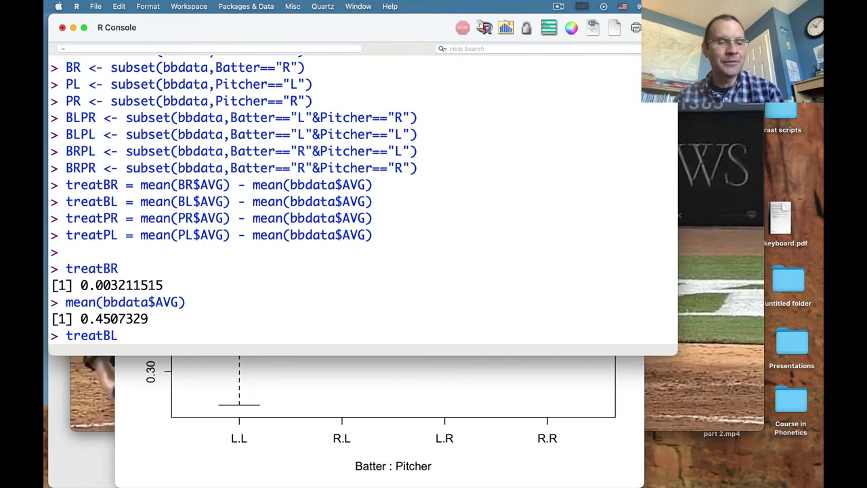
key("Return")
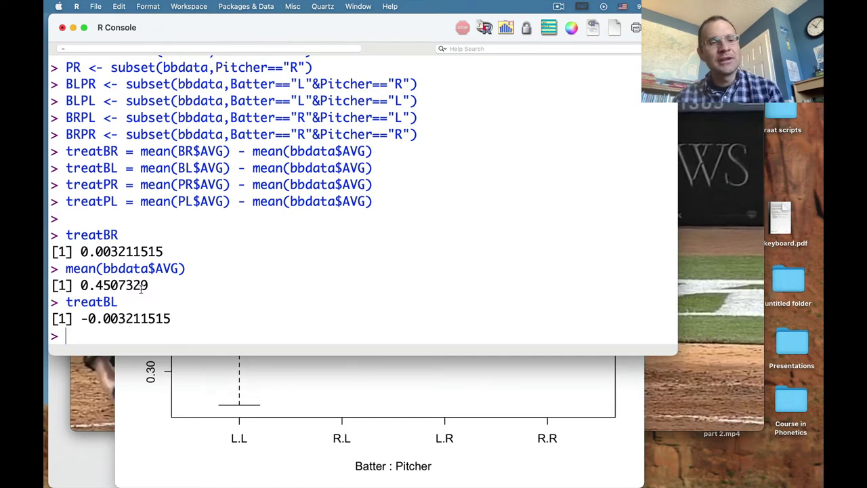
left_click_drag(88, 319, 171, 318)
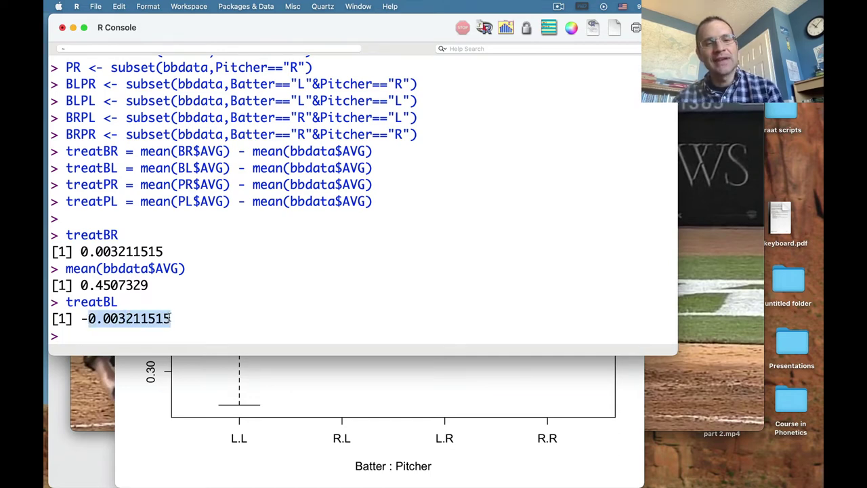
left_click(90, 253)
left_click_drag(80, 252, 164, 252)
left_click_drag(84, 319, 89, 319)
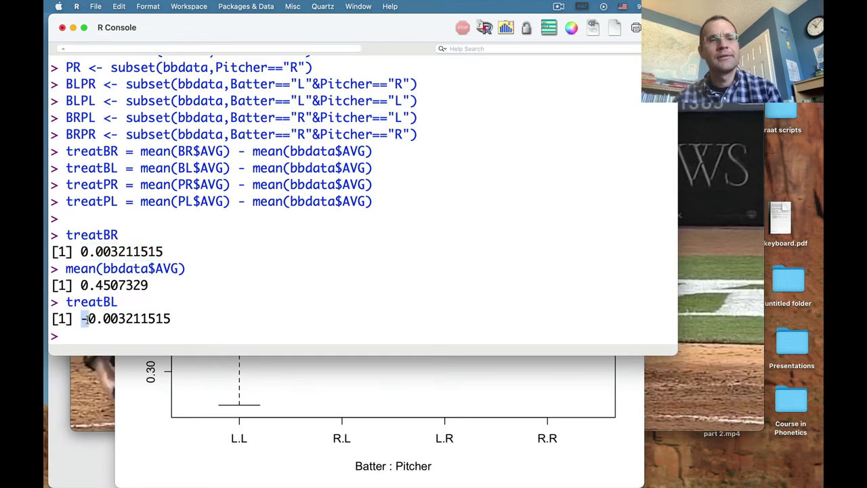
left_click(84, 337)
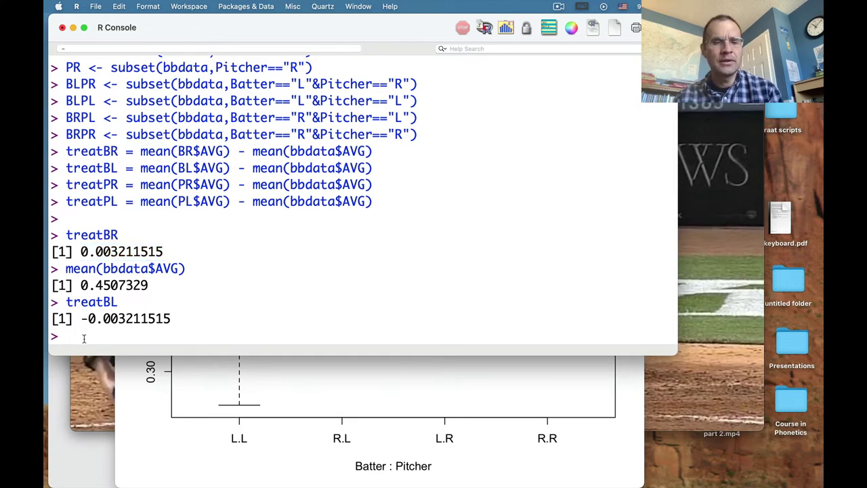
- Print the treatPR treatment effect, 0.008097168
type("treatPR")
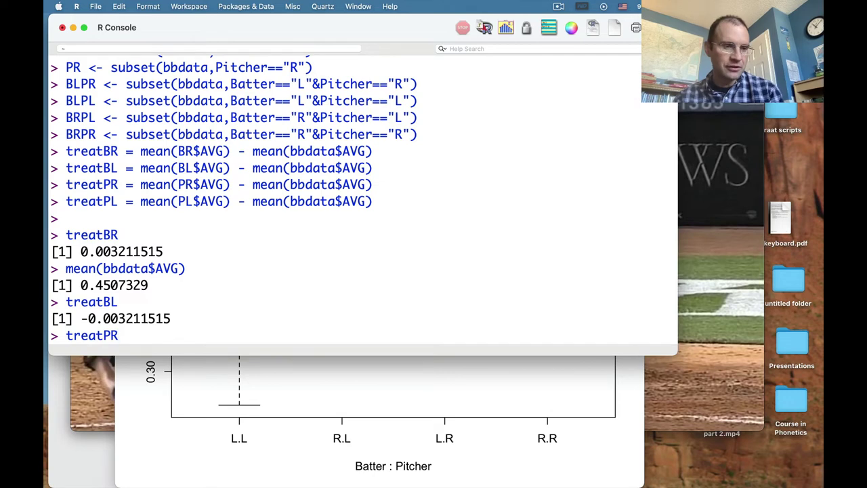
key("Return")
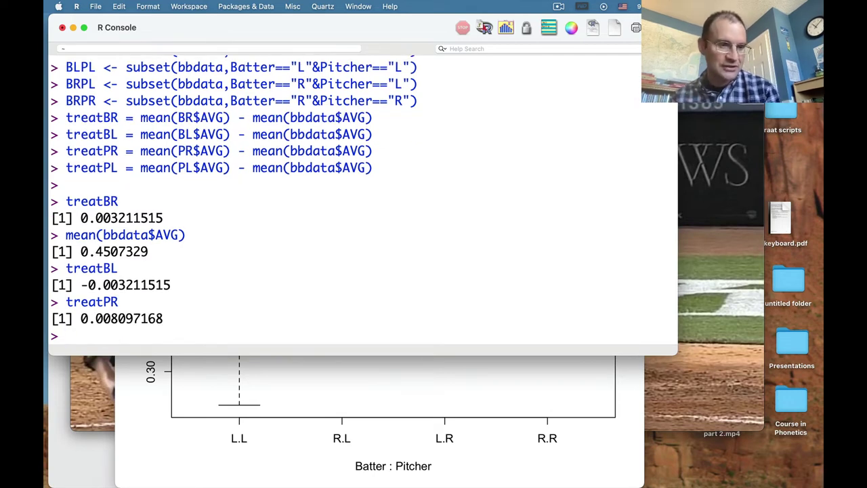
left_click_drag(97, 319, 117, 319)
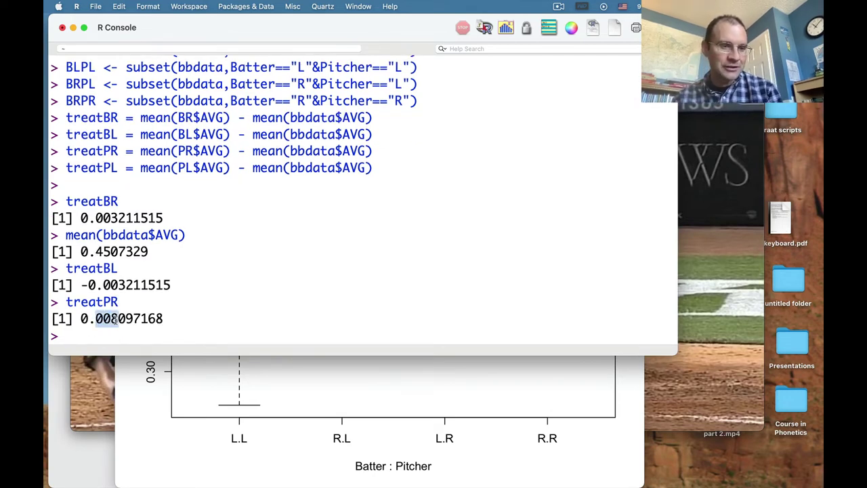
left_click(94, 337)
- Print treatPL, -0.008097168, and compare its sign and digits with treatPR
type("treatPL")
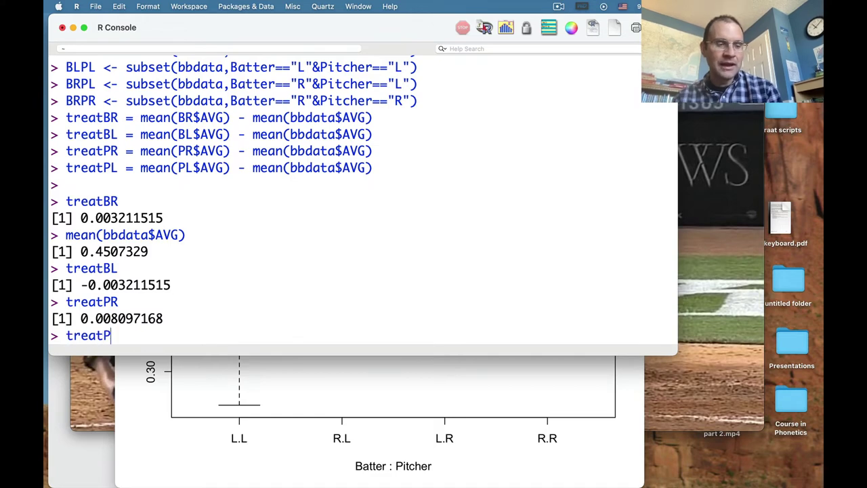
key("Return")
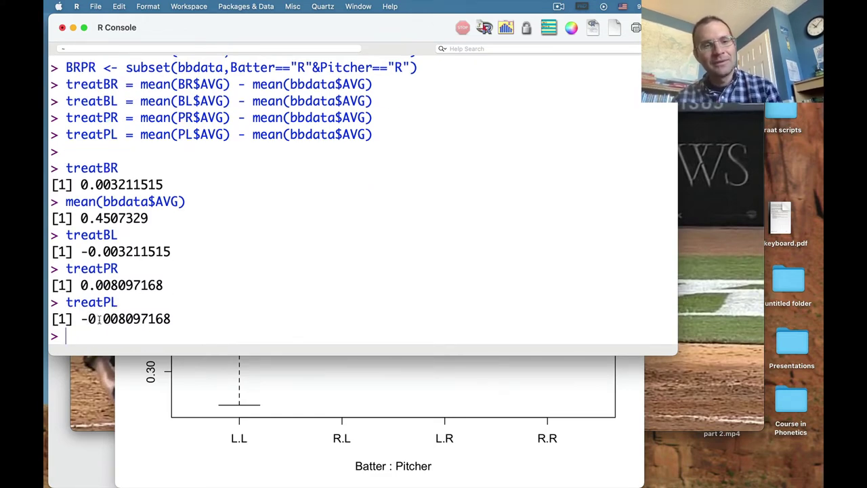
left_click_drag(100, 319, 170, 319)
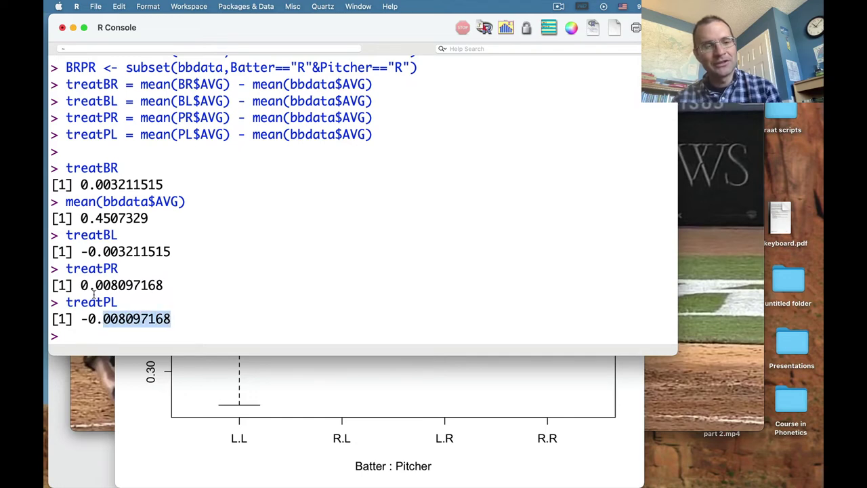
left_click_drag(93, 285, 164, 285)
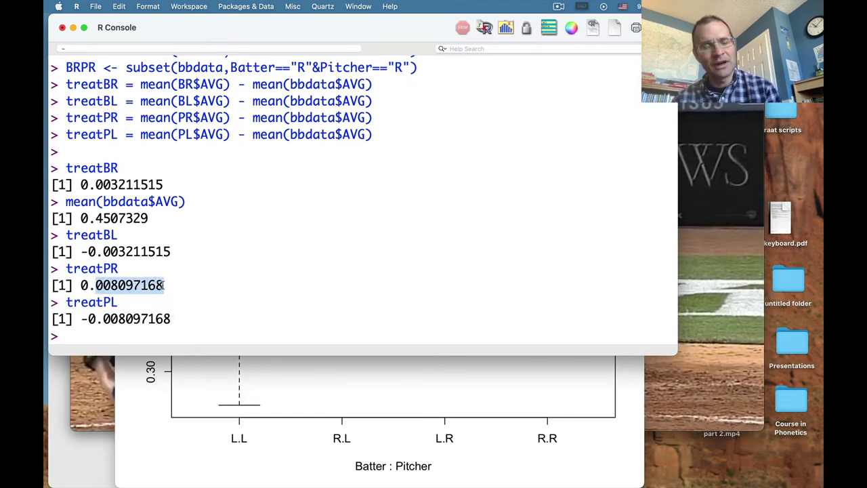
left_click_drag(80, 319, 87, 320)
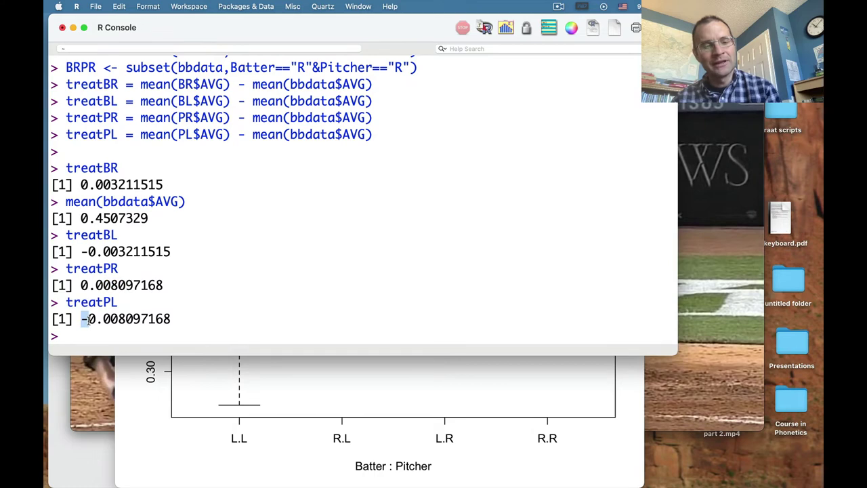
left_click(122, 333)
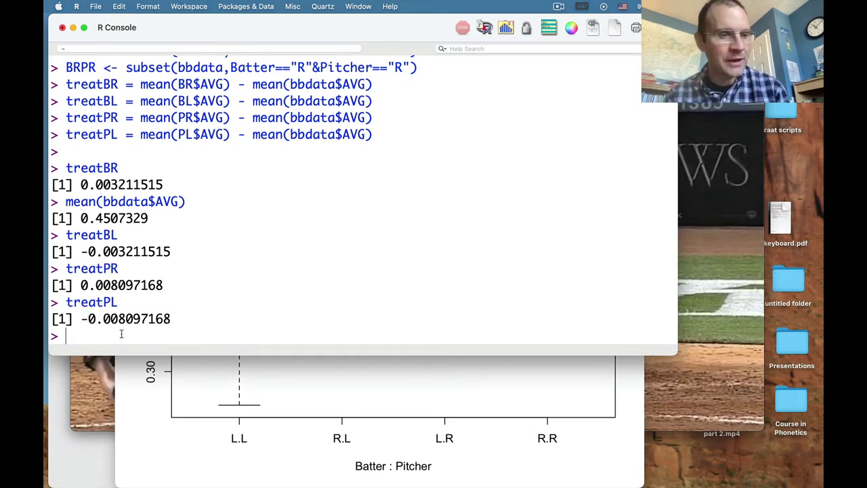
- Highlight the treatBR, treatBL, treatPR and treatPL values side by side to compare them
scroll(116, 302, "down", 1)
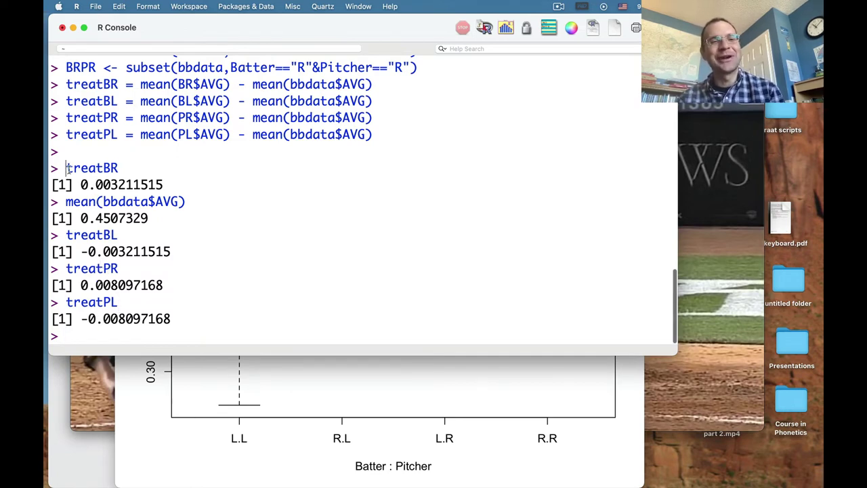
left_click_drag(66, 168, 117, 185)
left_click(121, 184)
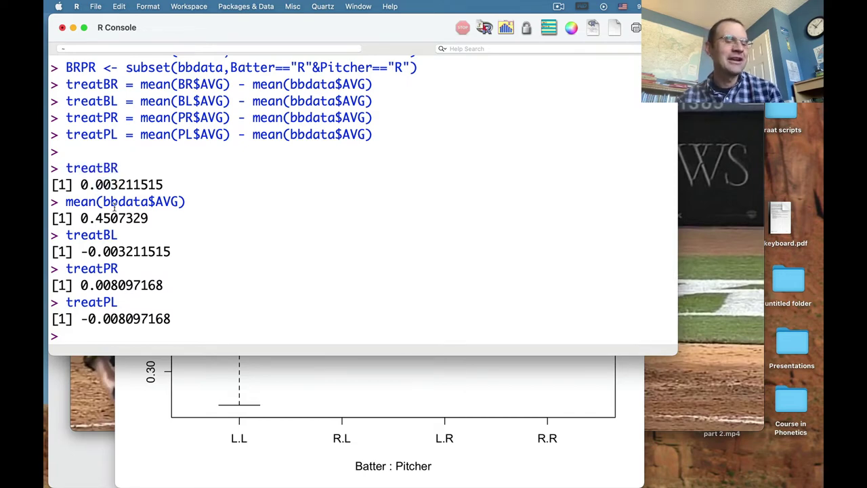
left_click_drag(103, 251, 125, 251)
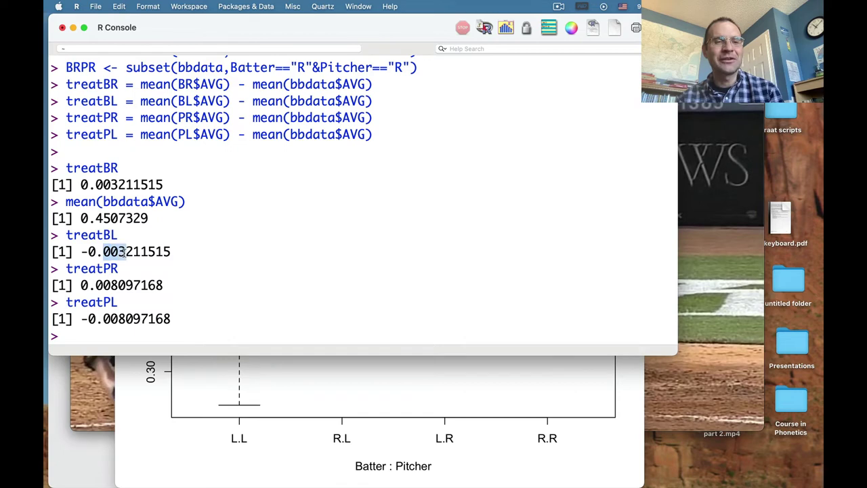
left_click(80, 253)
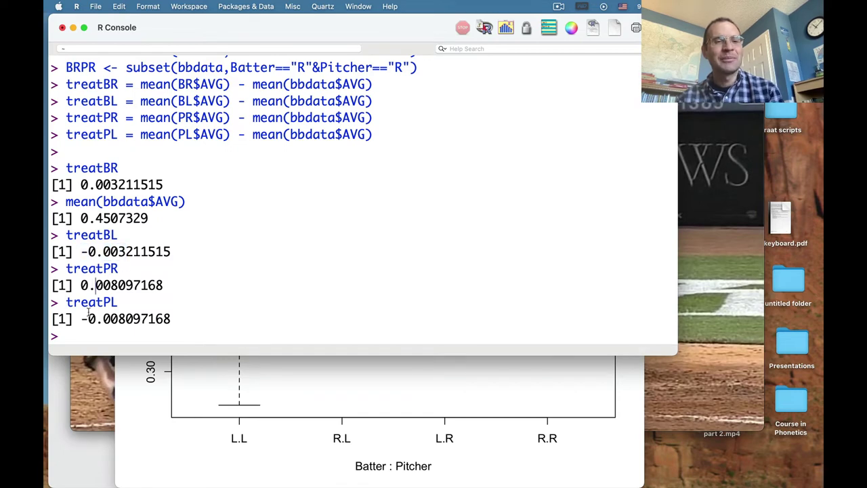
left_click_drag(81, 320, 86, 319)
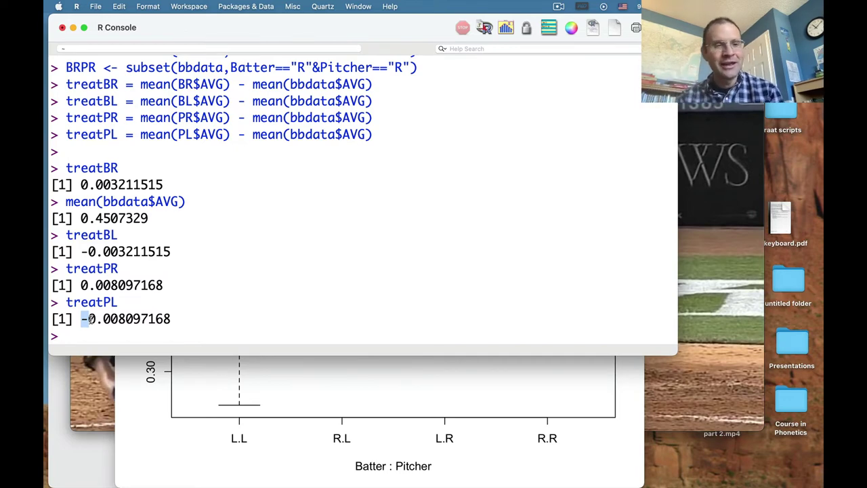
left_click(89, 319)
left_click_drag(80, 285, 163, 288)
left_click(125, 318)
left_click_drag(103, 320, 124, 319)
left_click_drag(96, 185, 121, 185)
left_click(121, 185)
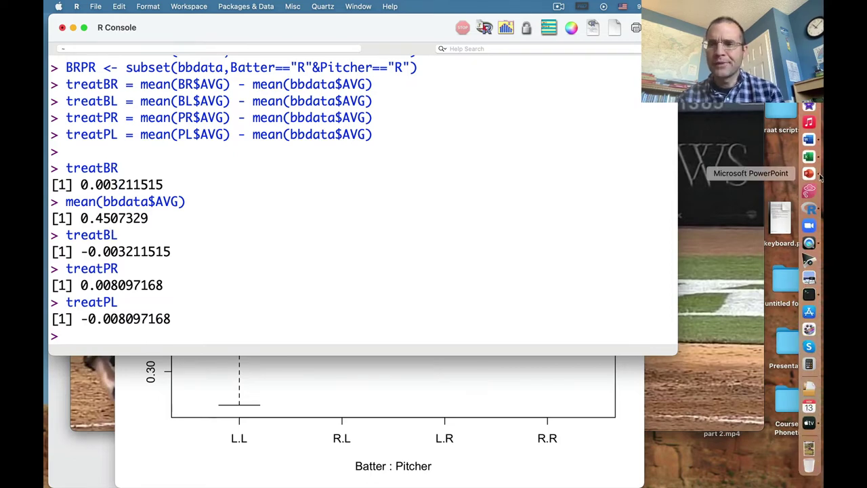
- Copy the four interaction treatment-effect formulas from the slide and run them in R
left_click(818, 175)
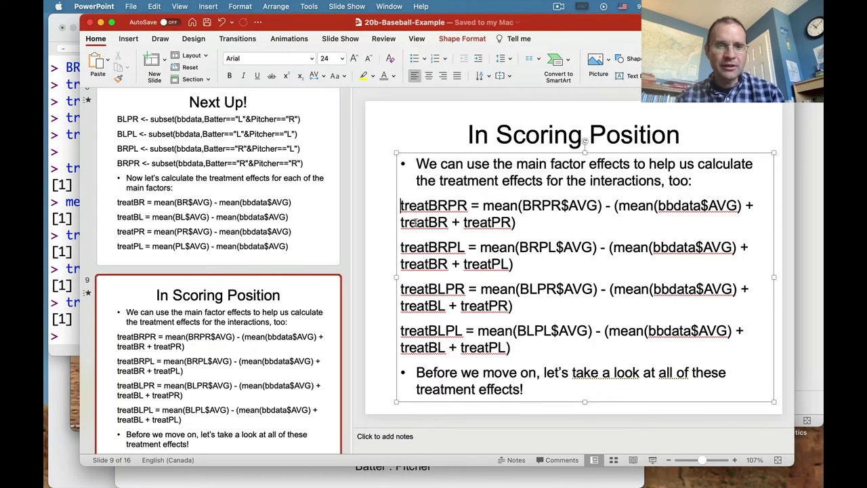
key("shift+Down")
key("shift+Down")
key("shift+Down")
key("shift+Down")
key("shift+Down")
key("shift+Down")
key("shift+Down")
key("shift+Down")
key("super+c")
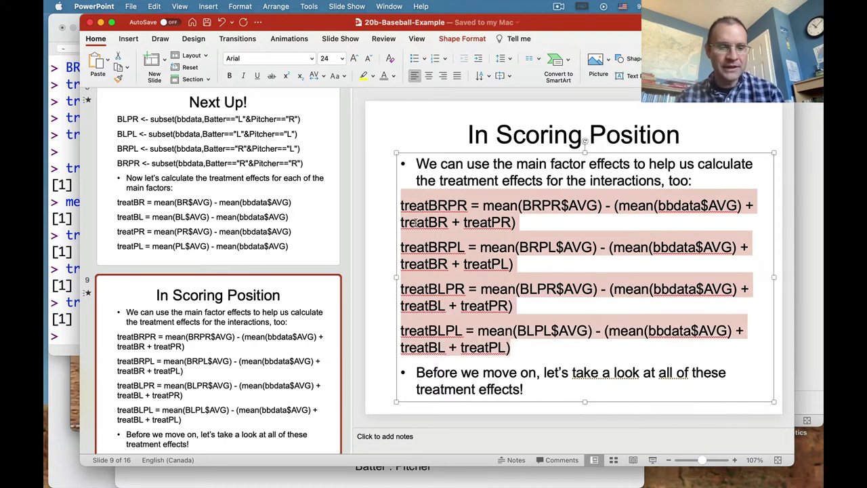
left_click(69, 330)
key("super+v")
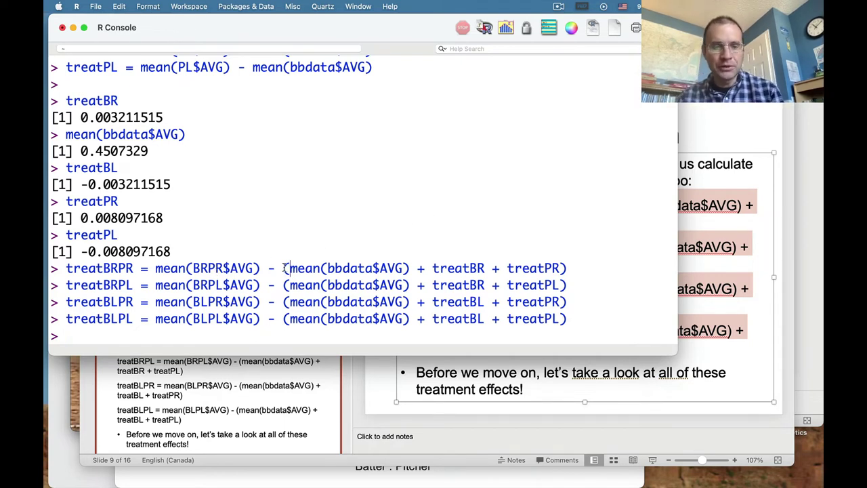
- Walk through treatBRPR's mean(BRPR$AVG), grand mean and treatPR terms, then return to the ANOVA slides
left_click_drag(155, 269, 261, 266)
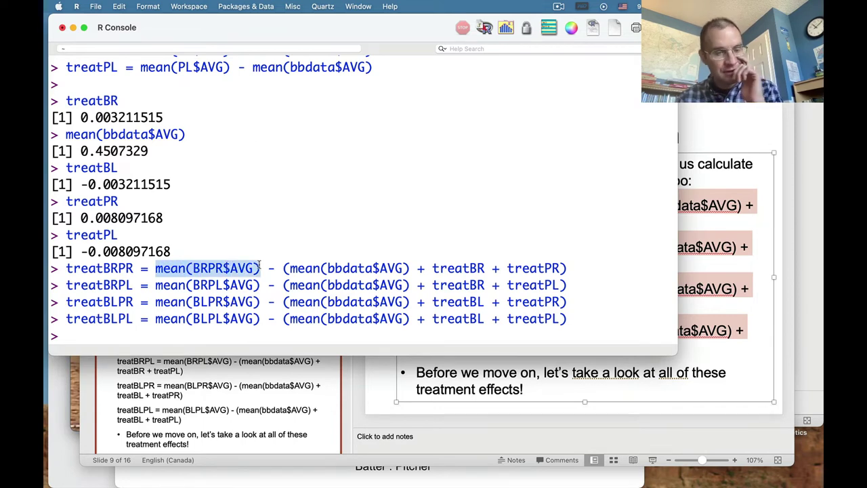
left_click(200, 255)
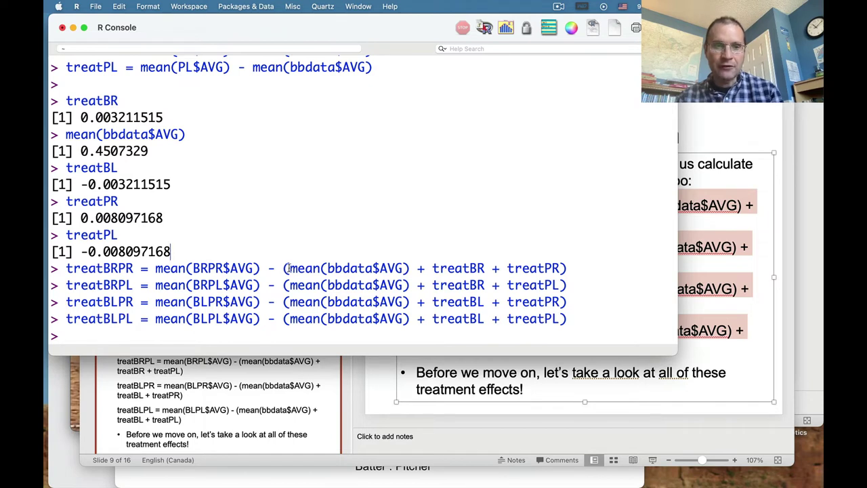
left_click_drag(290, 269, 560, 269)
left_click(502, 269)
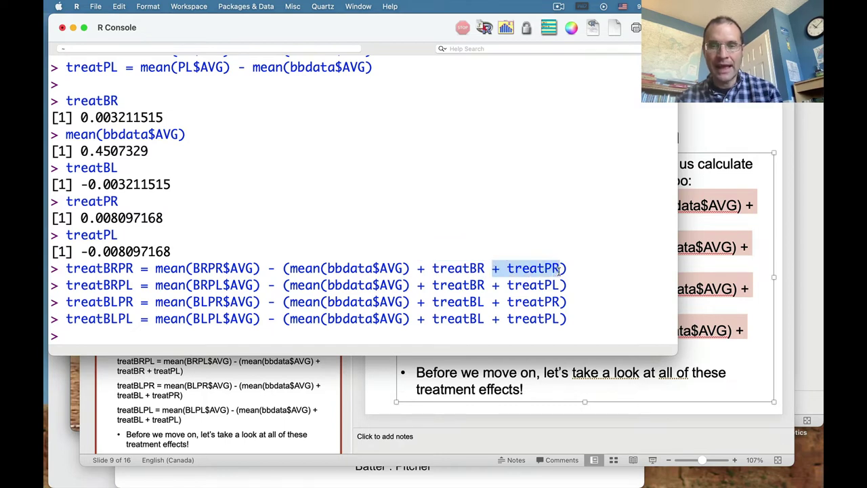
left_click(456, 269)
left_click_drag(434, 269, 557, 270)
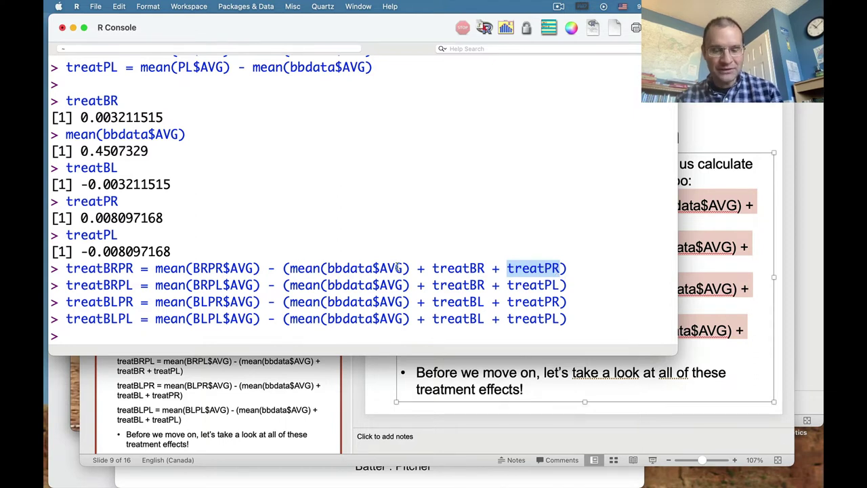
left_click(156, 269)
left_click_drag(185, 269, 261, 267)
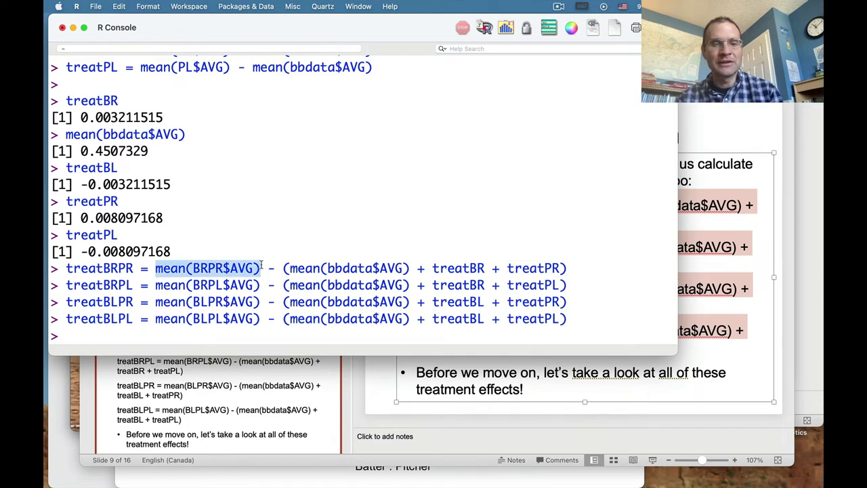
left_click(810, 145)
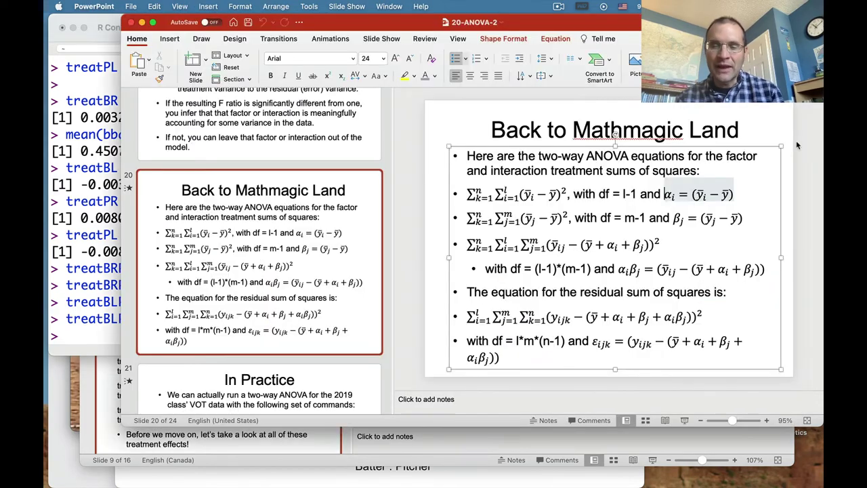
- Mark the ȳij and αi + βj terms in the slide's interaction effect equation
left_click(550, 317)
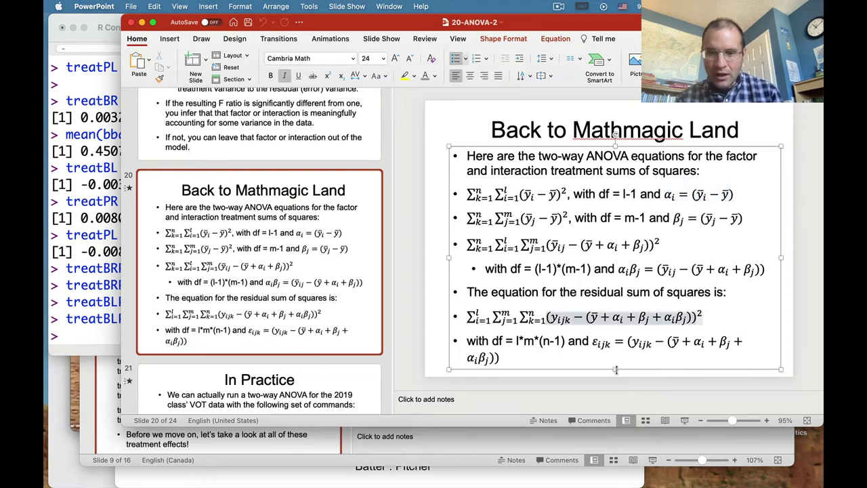
left_click(653, 264)
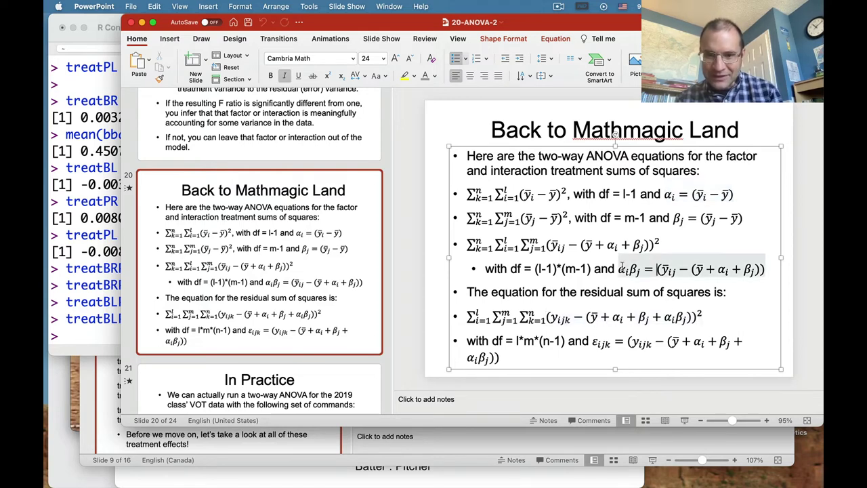
double_click(671, 270)
left_click_drag(676, 270, 675, 270)
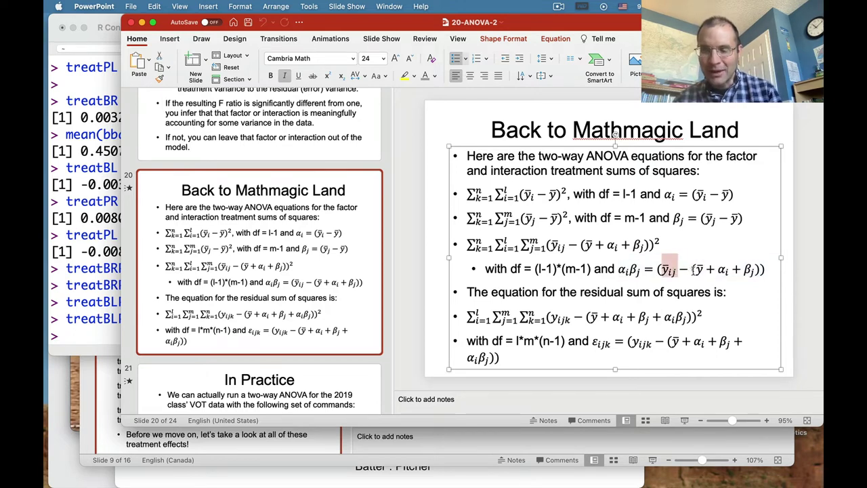
left_click(696, 269)
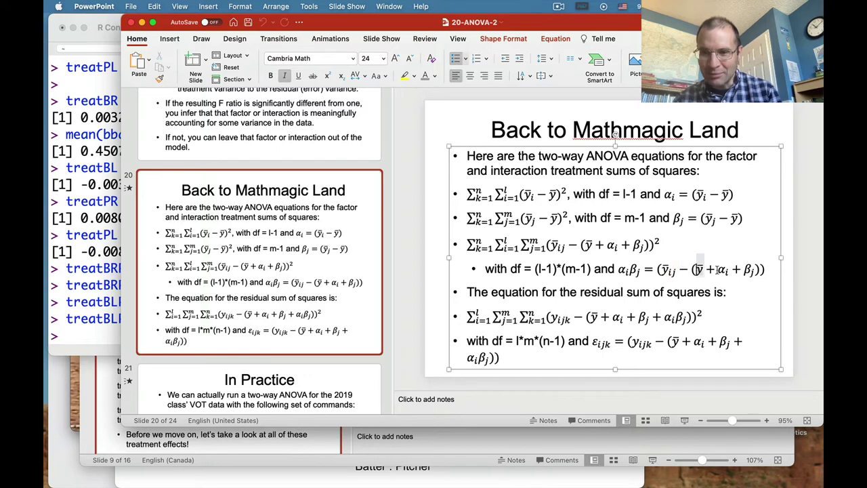
left_click_drag(717, 270, 756, 271)
- Go to slide 18, The New Graph, and bring the R Console forward
scroll(335, 290, "up", 10)
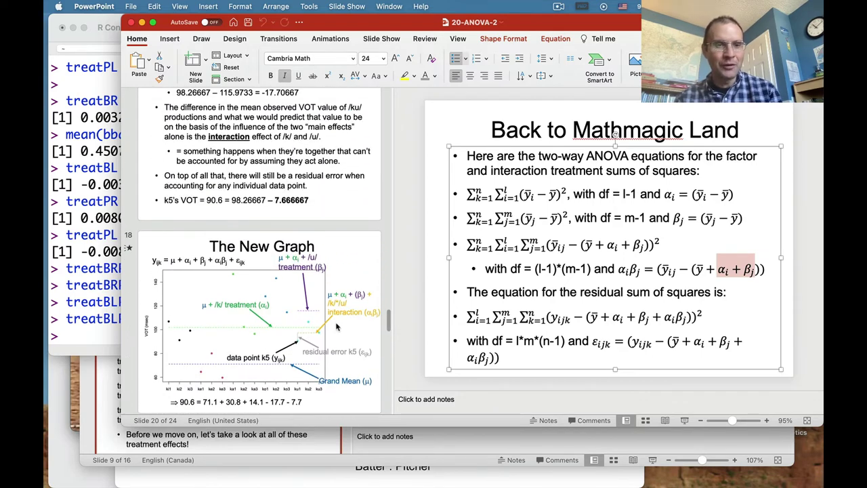
scroll(337, 328, "up", 5)
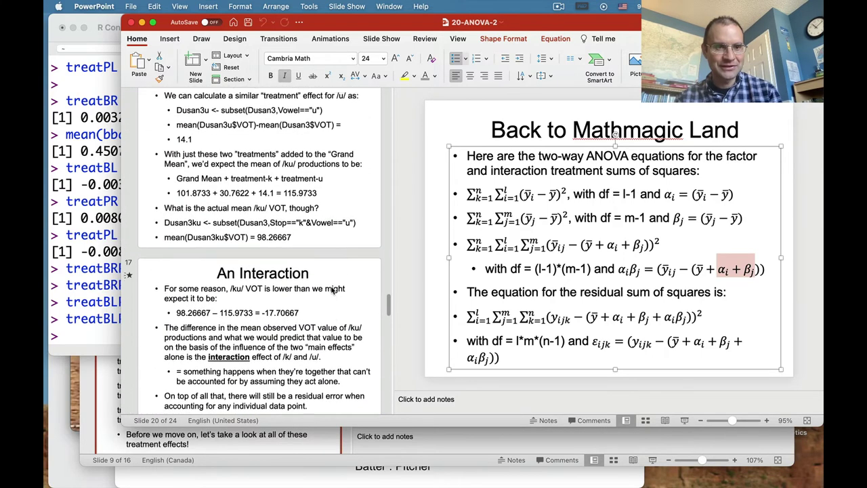
scroll(334, 290, "down", 5)
left_click(338, 284)
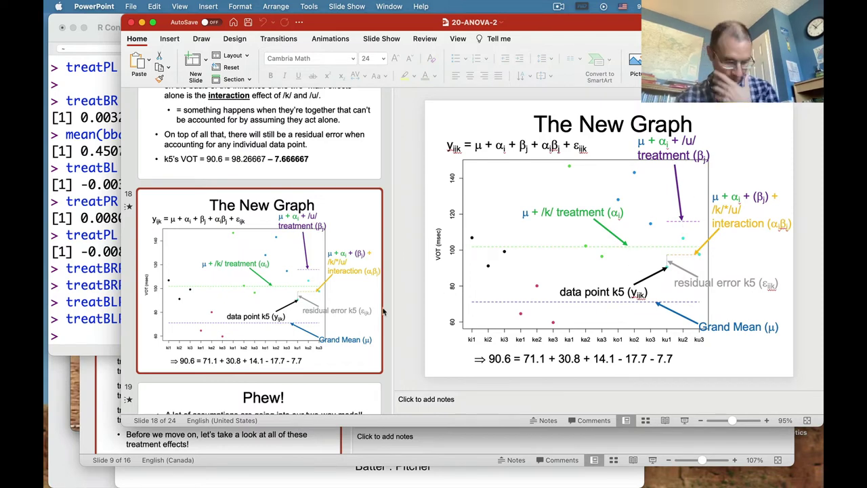
left_click(92, 336)
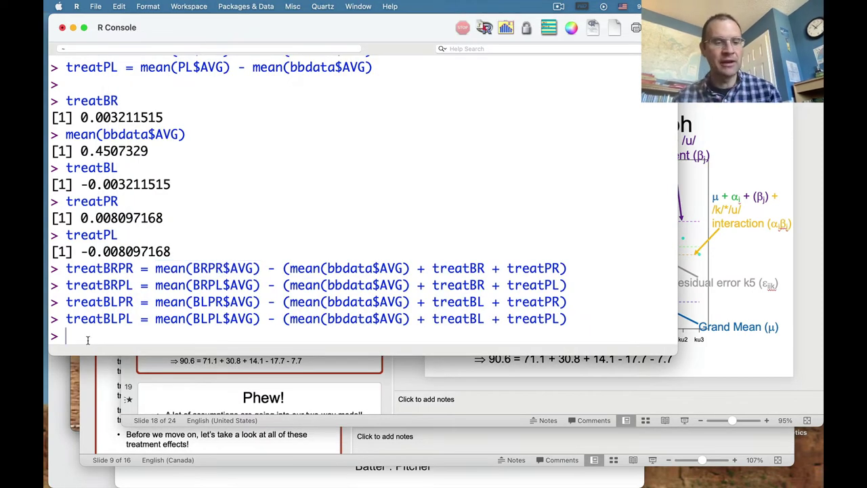
- Print treatBRPR, -0.02470008, and compare its digits with treatPL
type("treatBR")
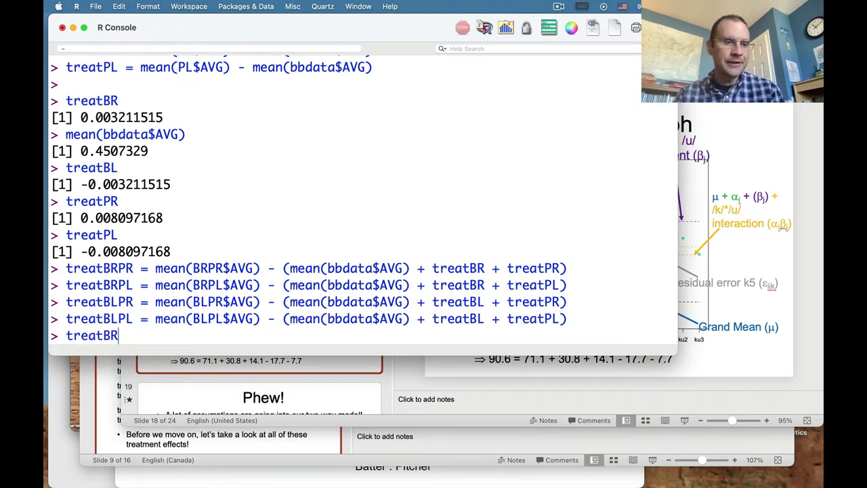
type("PR")
key("Return")
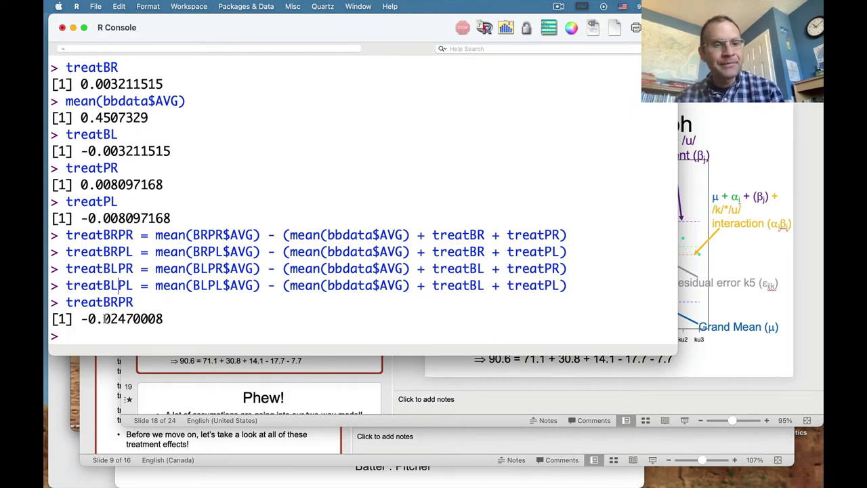
left_click_drag(105, 319, 124, 319)
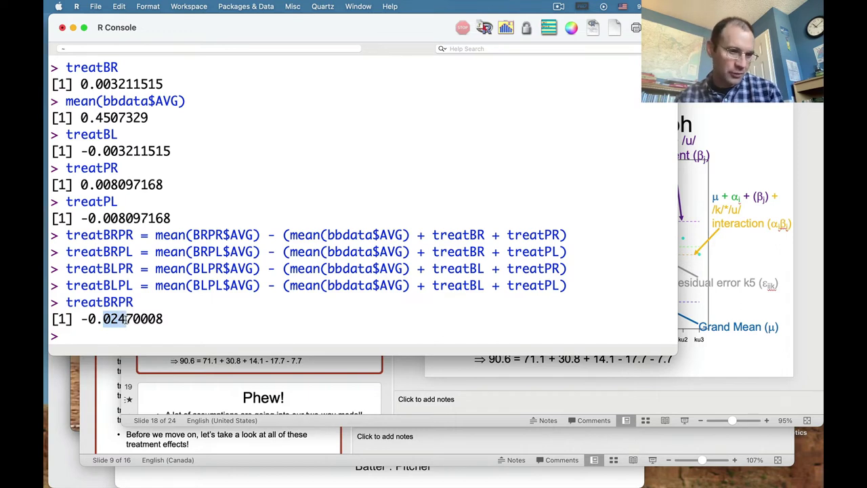
left_click_drag(104, 217, 128, 218)
left_click(92, 84)
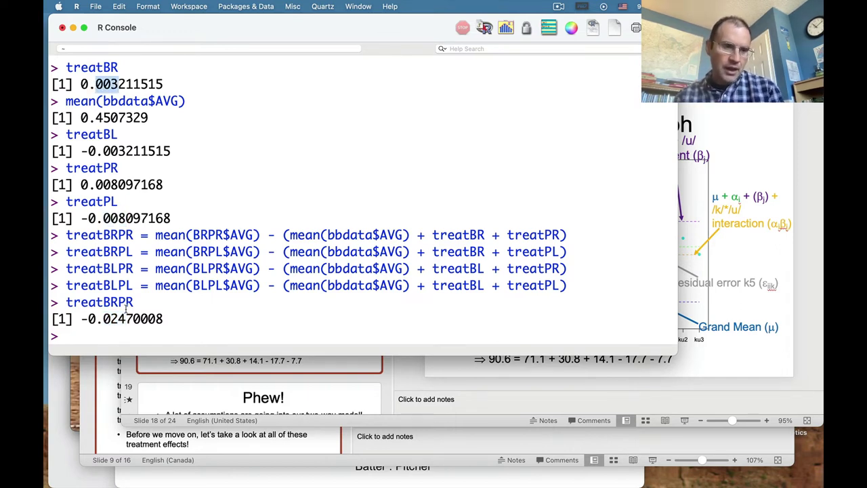
- Recall and edit the command to print treatBRPL, 0.02470008, comparing it with treatBRPR
key("Up")
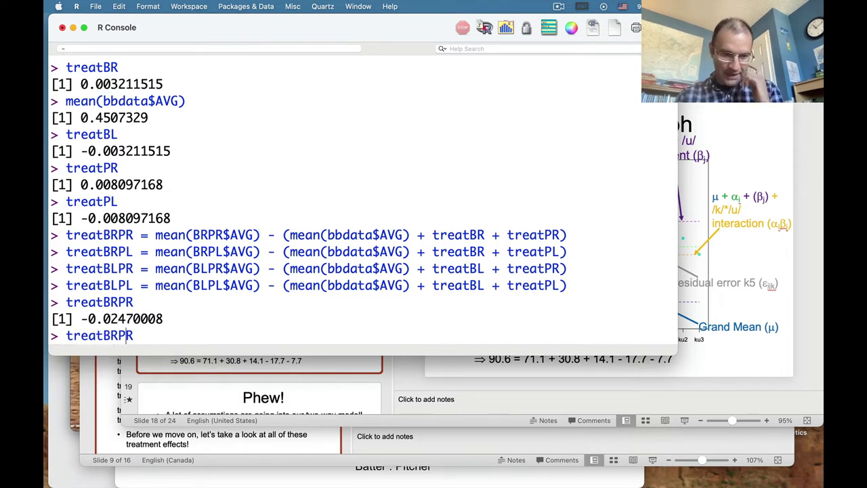
key("BackSpace")
type("L")
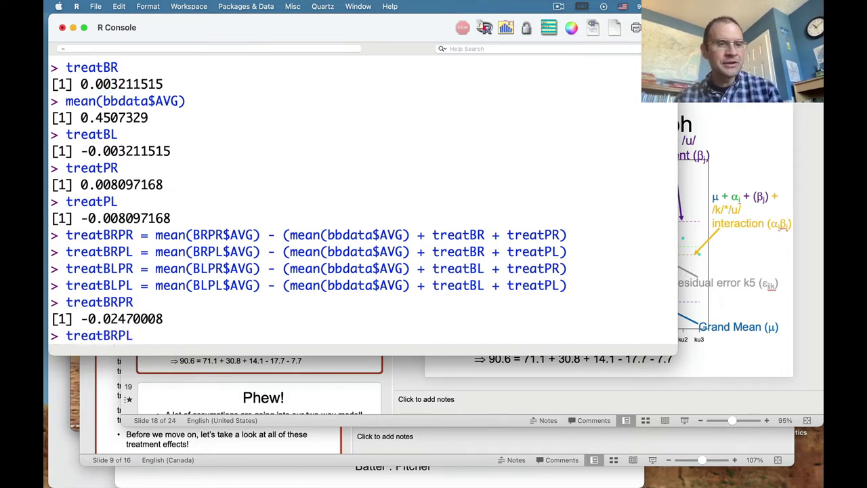
key("Return")
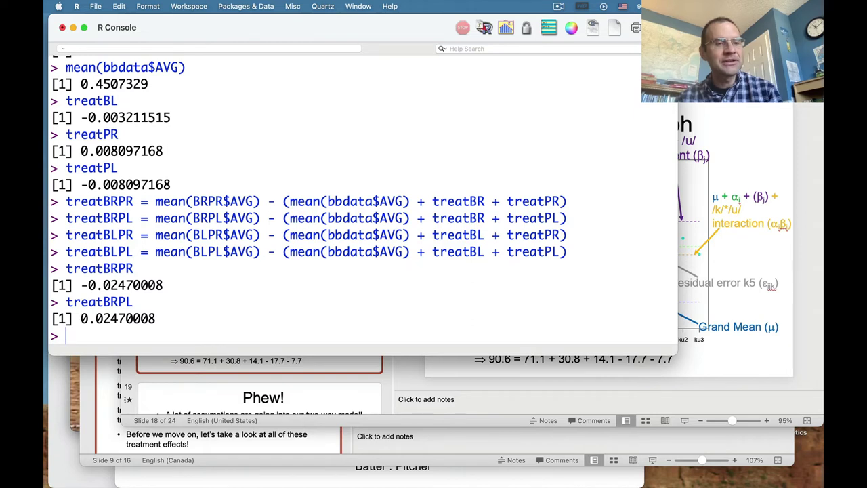
left_click_drag(95, 319, 157, 320)
left_click_drag(103, 285, 164, 284)
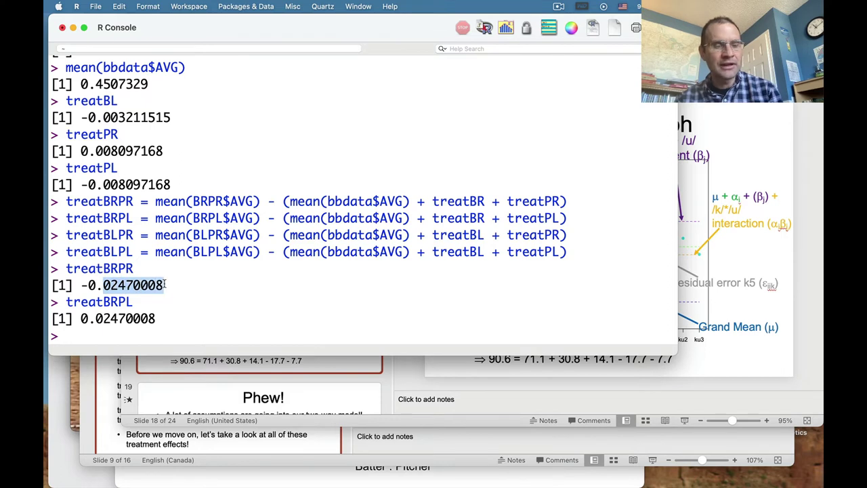
left_click(141, 332)
- Edit the recalled command to print treatBLPR, 0.02470008, alongside treatBRPL
key("Up")
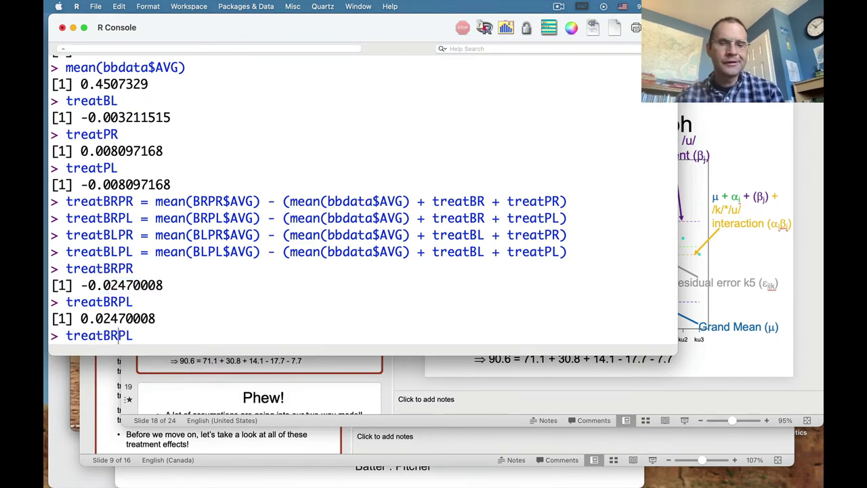
key("Delete")
type("L")
key("Right")
key("Right")
key("BackSpace")
type("R")
key("Return")
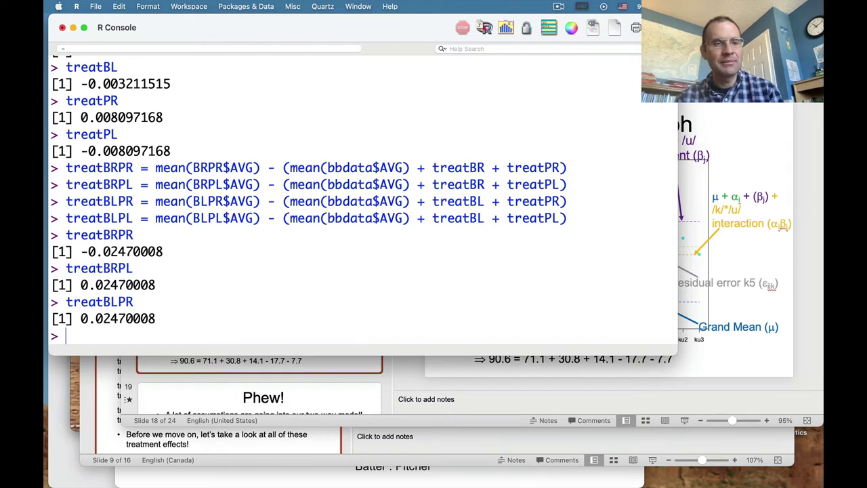
left_click_drag(81, 284, 157, 287)
left_click_drag(80, 318, 152, 332)
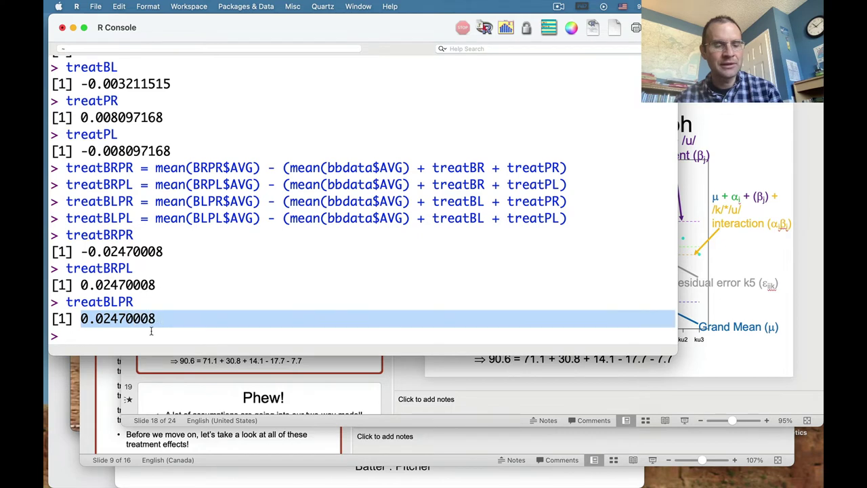
left_click(138, 339)
- Edit the recalled command to print treatBLPL, -0.02470008, matching treatBRPR
key("Up")
key("BackSpace")
type("LP")
key("Return")
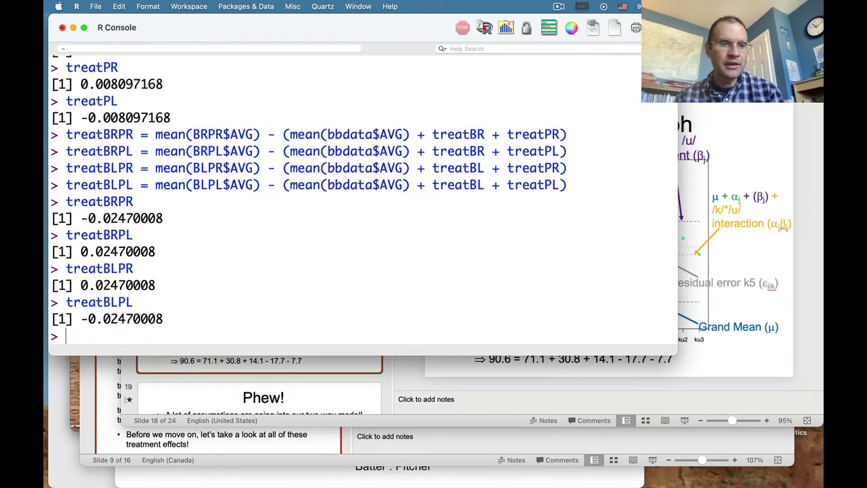
left_click_drag(87, 318, 163, 319)
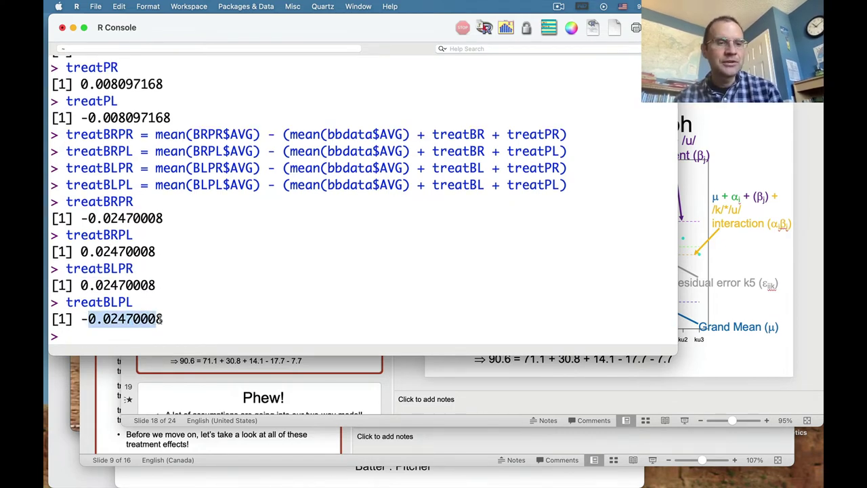
left_click_drag(88, 218, 163, 217)
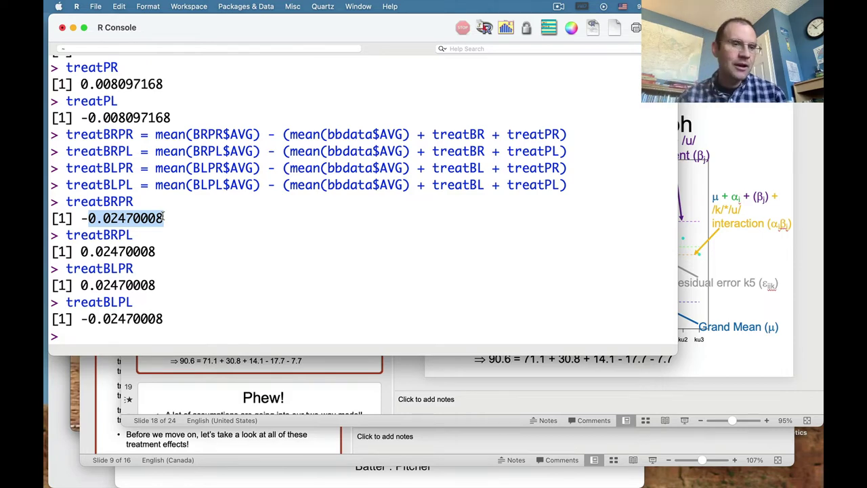
- Scroll back through the console history to the grand mean command
left_click(163, 202)
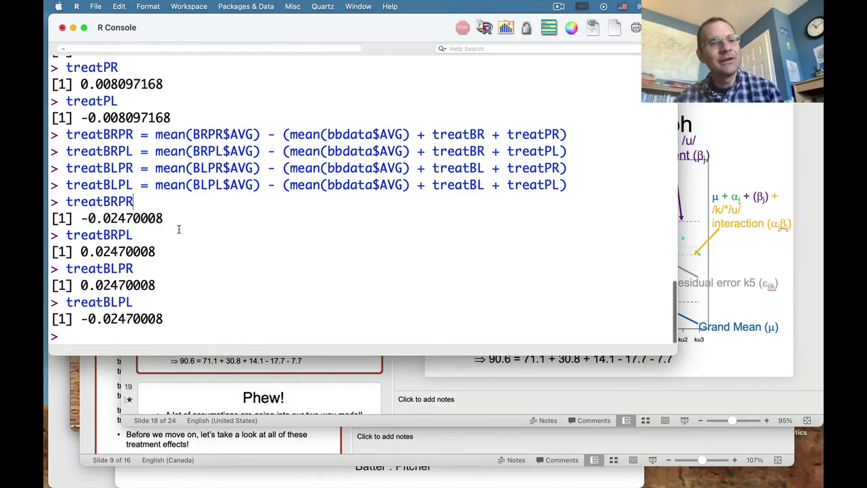
scroll(179, 229, "up", 4)
scroll(179, 232, "up", 3)
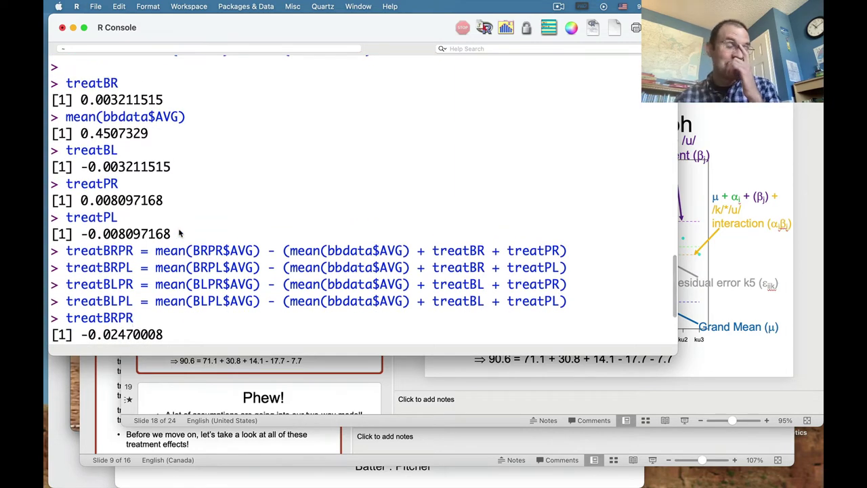
scroll(179, 233, "up", 3)
scroll(178, 233, "up", 1)
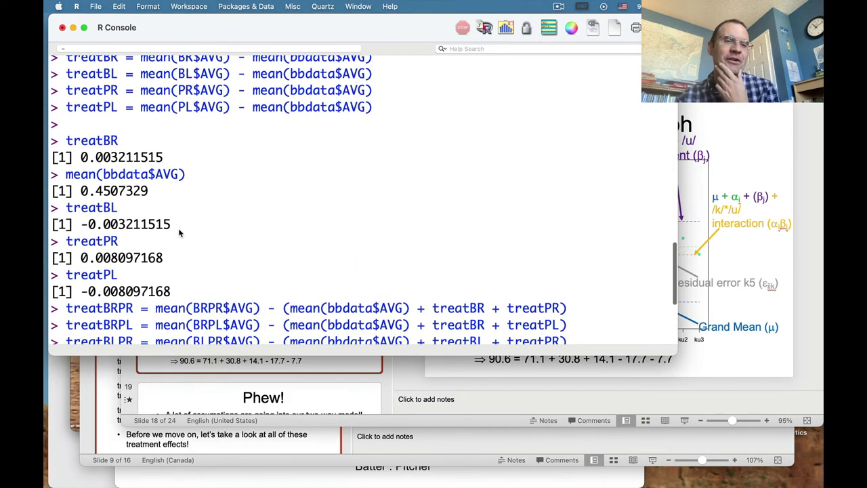
scroll(179, 233, "up", 1)
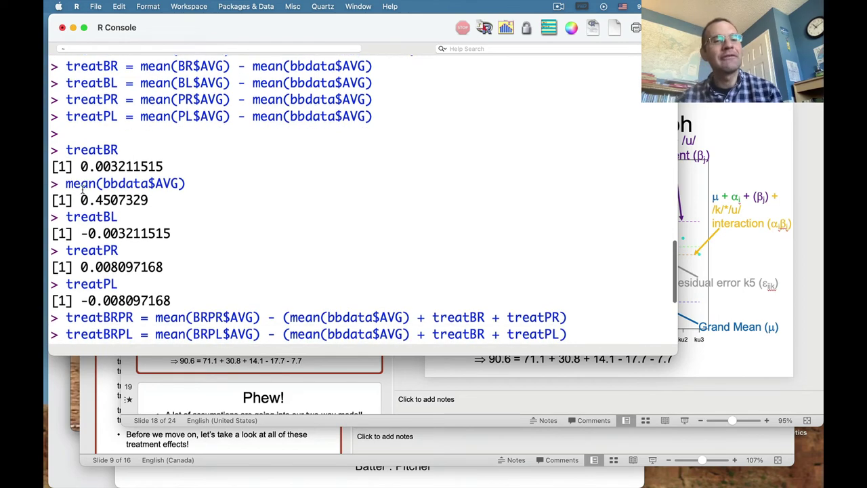
left_click_drag(68, 182, 194, 178)
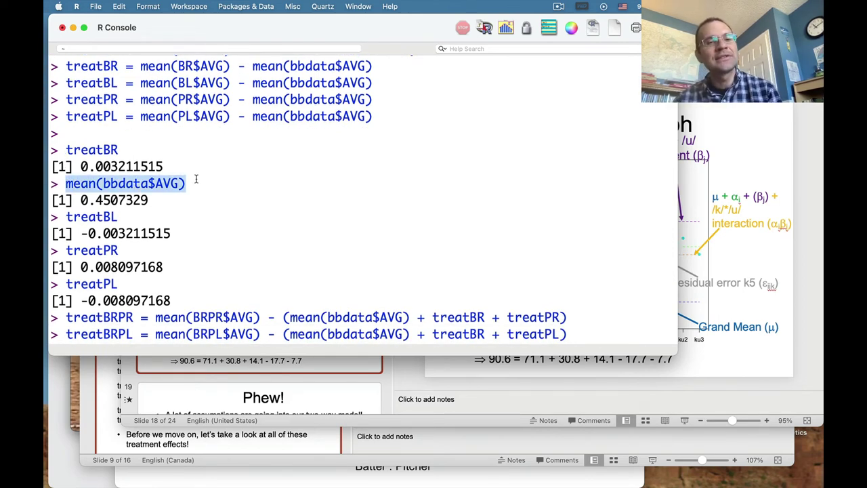
left_click(170, 164)
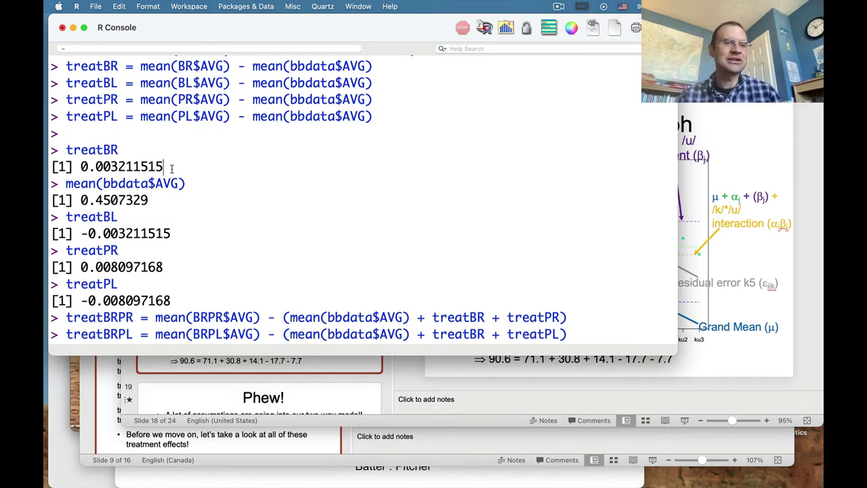
- Point out the treatBR and grand mean values and treatPR in the treatBRPR formula
left_click_drag(95, 166, 175, 166)
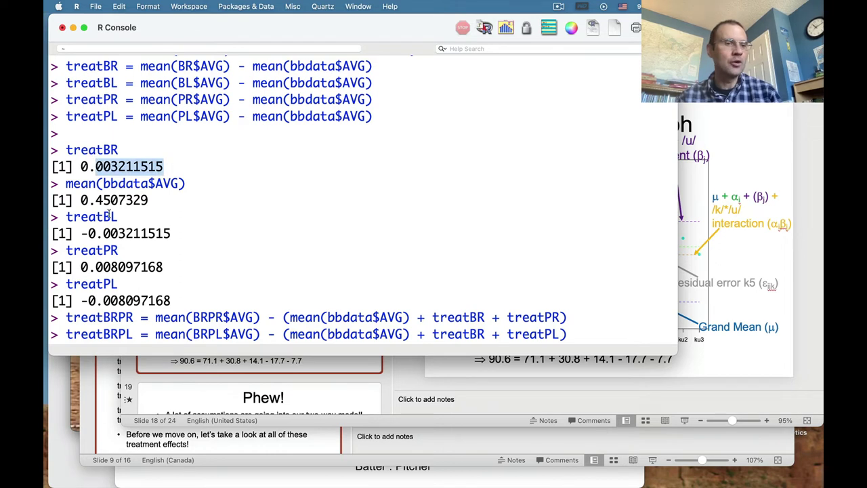
left_click_drag(97, 199, 149, 199)
left_click(103, 166)
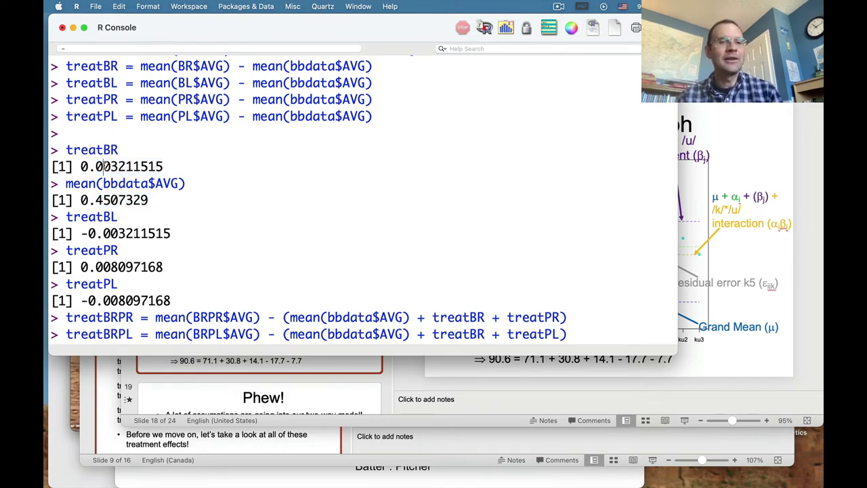
left_click_drag(96, 150, 124, 158)
left_click_drag(70, 218, 118, 221)
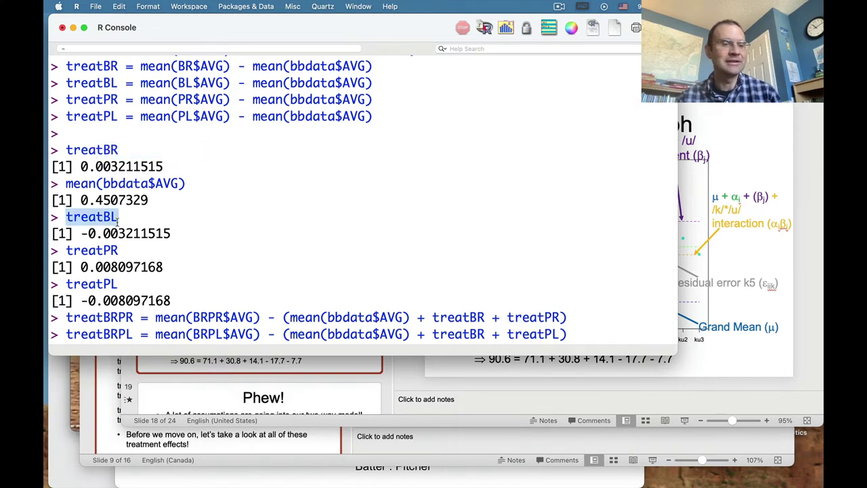
left_click(140, 217)
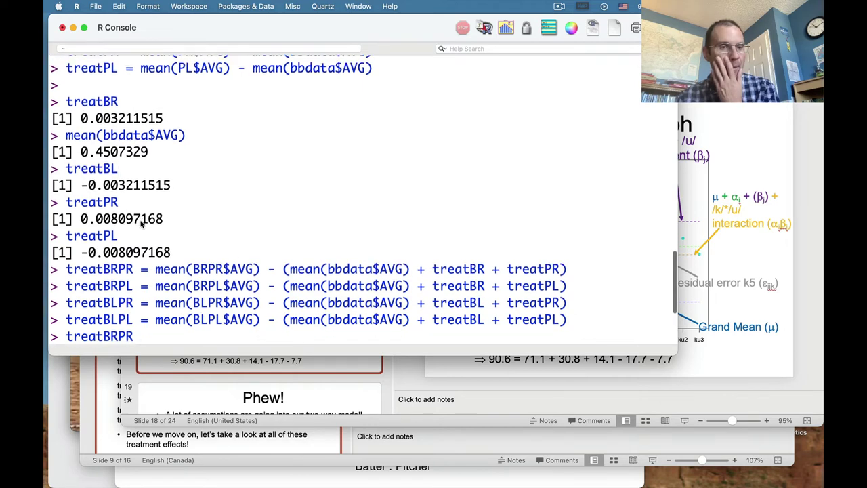
left_click_drag(66, 190, 121, 190)
left_click(121, 190)
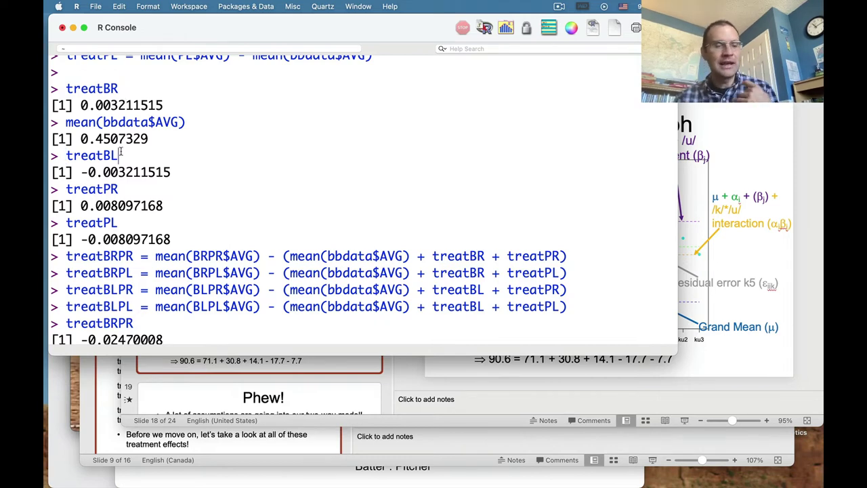
- Print treatBRPL, treatBLPR and treatBLPL, and highlight treatBRPR's -0.02470008 result
type("treatBRPL treatBLPR treatBLPL")
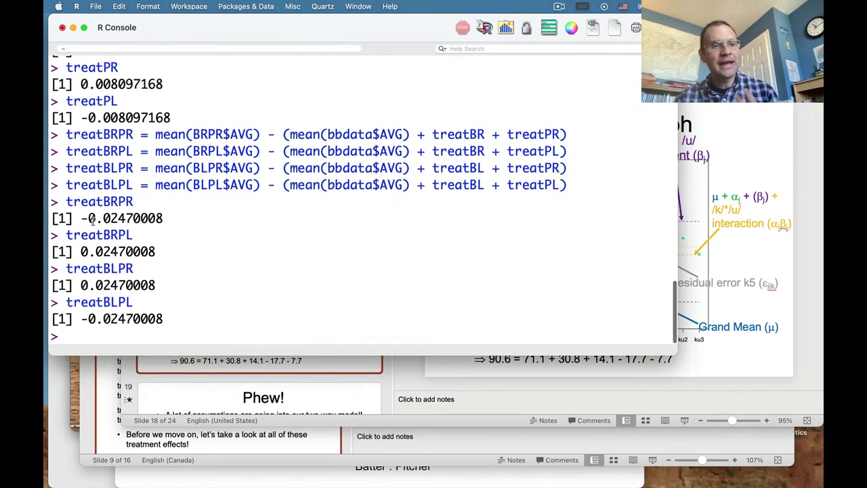
left_click_drag(66, 202, 142, 201)
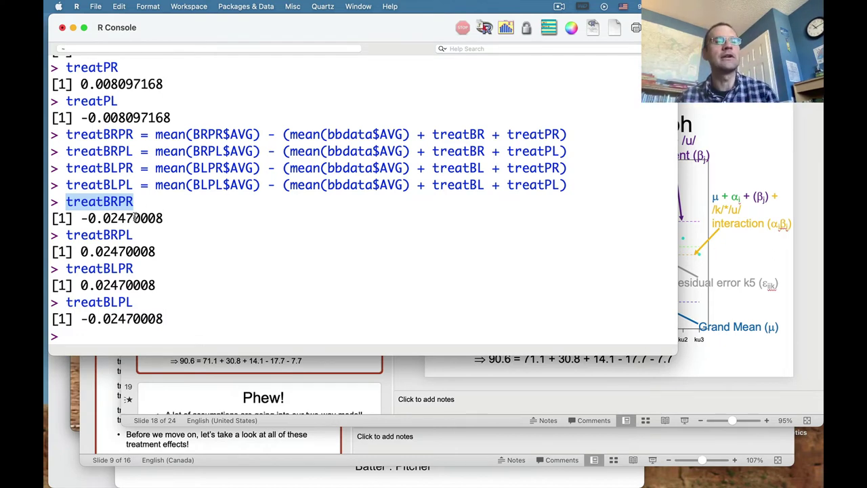
left_click(135, 218)
left_click_drag(83, 218, 161, 214)
left_click(144, 206)
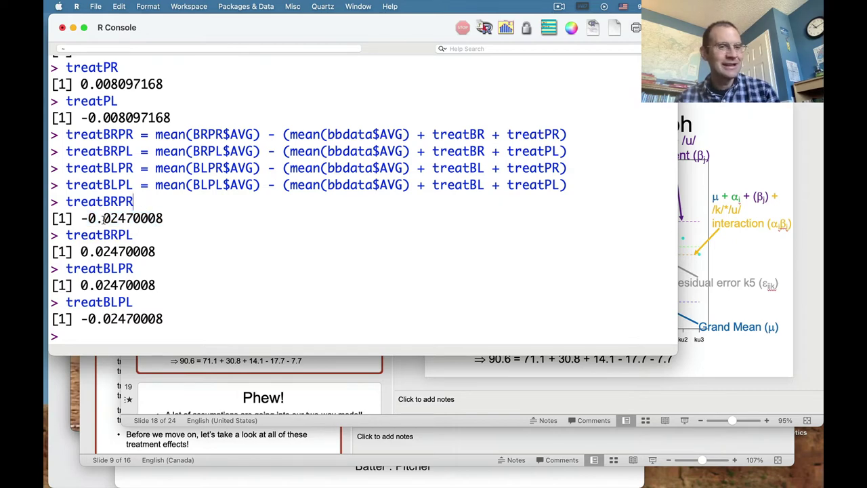
left_click_drag(82, 218, 162, 218)
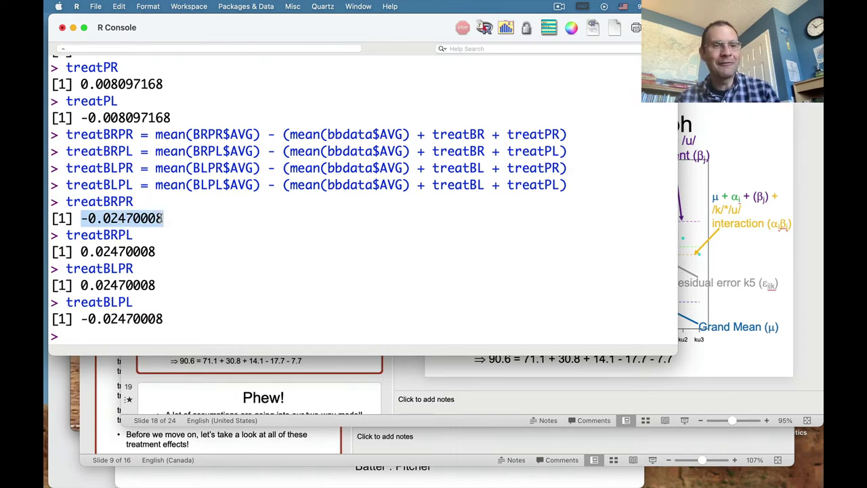
left_click(144, 202)
- Highlight BRPR and the result digits, then switch back to PowerPoint
left_click_drag(102, 202, 134, 202)
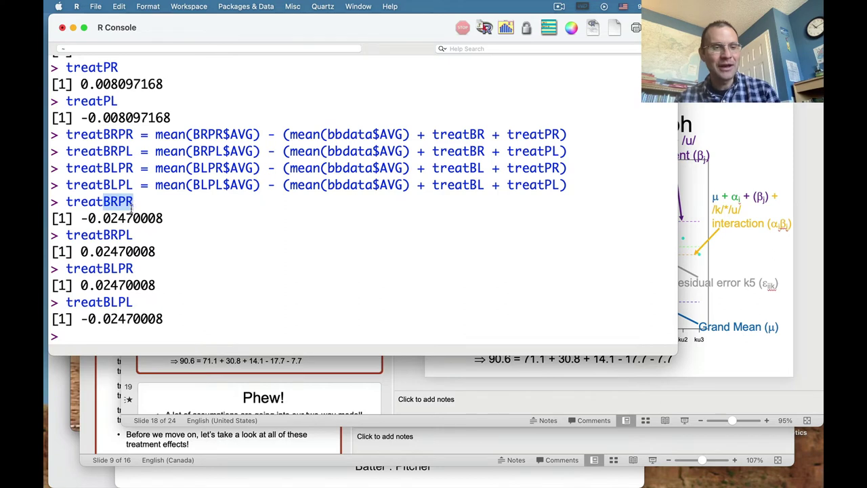
left_click(133, 208)
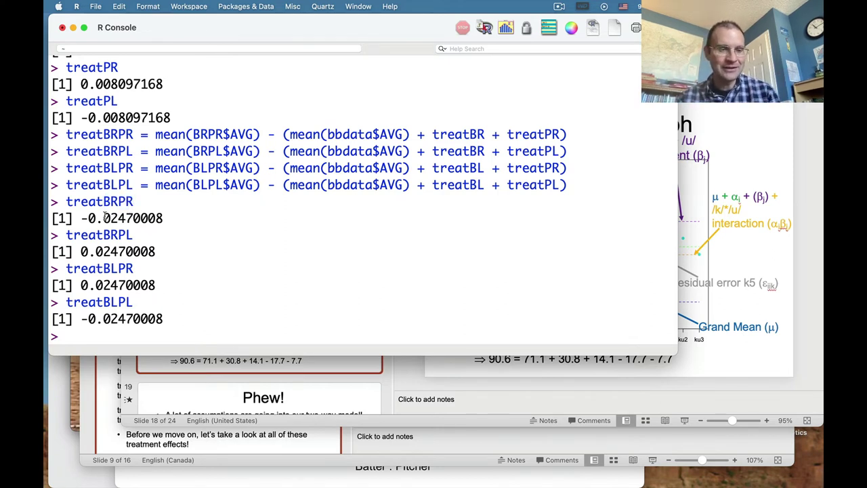
left_click_drag(105, 216, 166, 219)
left_click(147, 249)
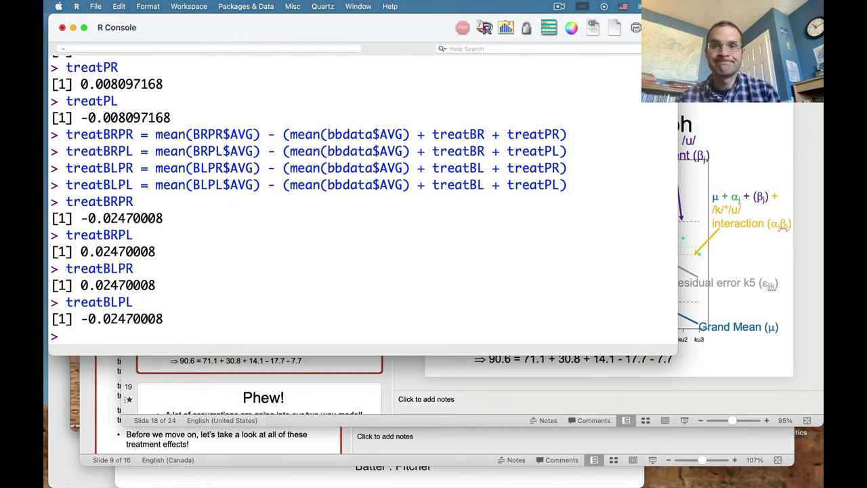
key("super+Tab")
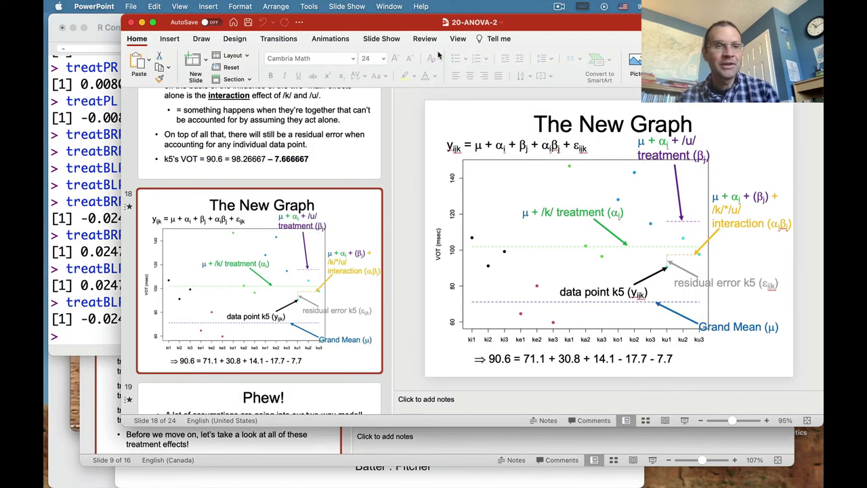
- Minimize 20-ANOVA-2 and open slide 10, Residual Sums of Squares, in 20b-Baseball-Example
left_click(141, 22)
left_click(721, 411)
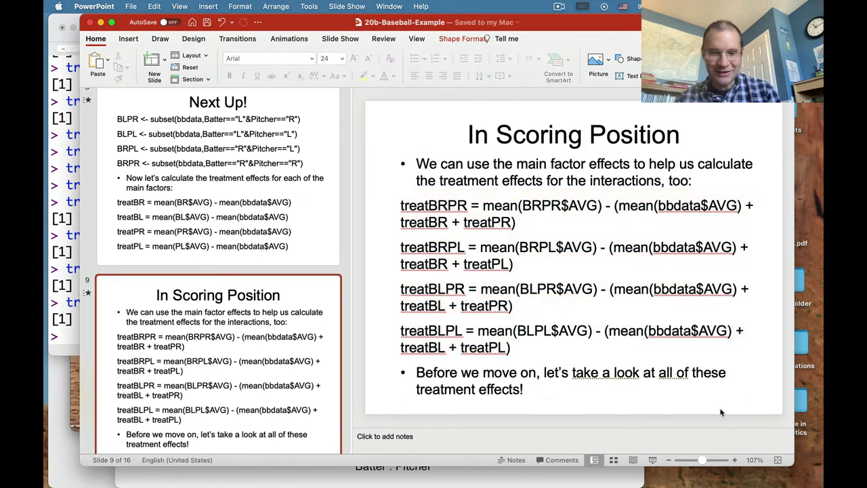
scroll(279, 344, "down", 3)
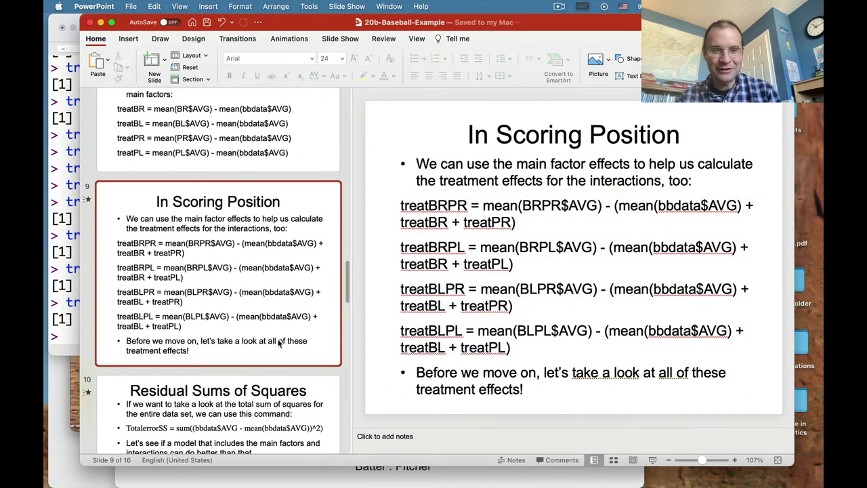
scroll(279, 344, "down", 2)
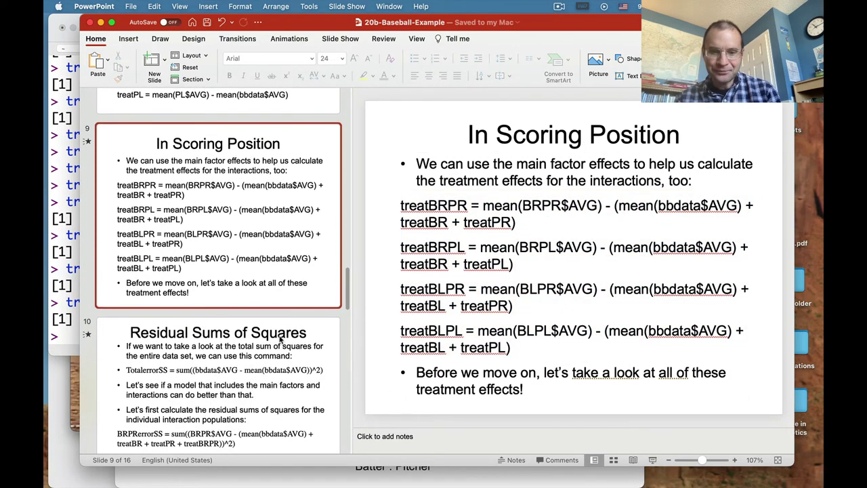
left_click(422, 372)
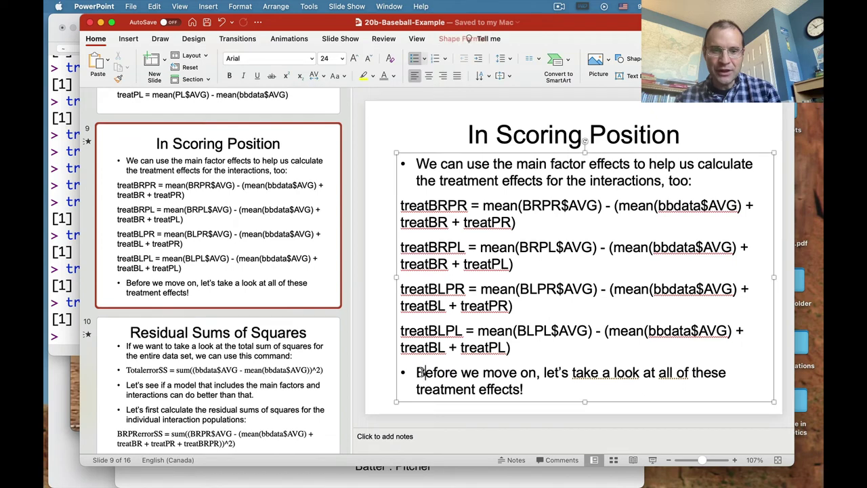
left_click(303, 353)
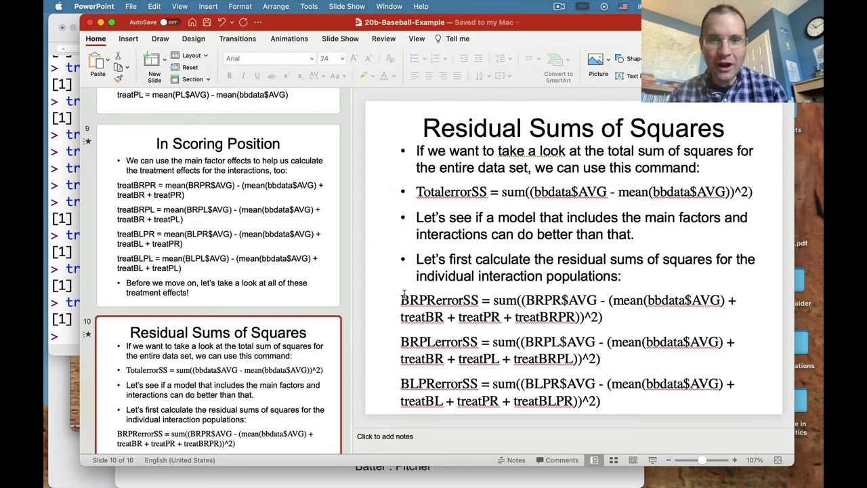
- Copy the TotalerrorSS command line and return to R Console
left_click(416, 191)
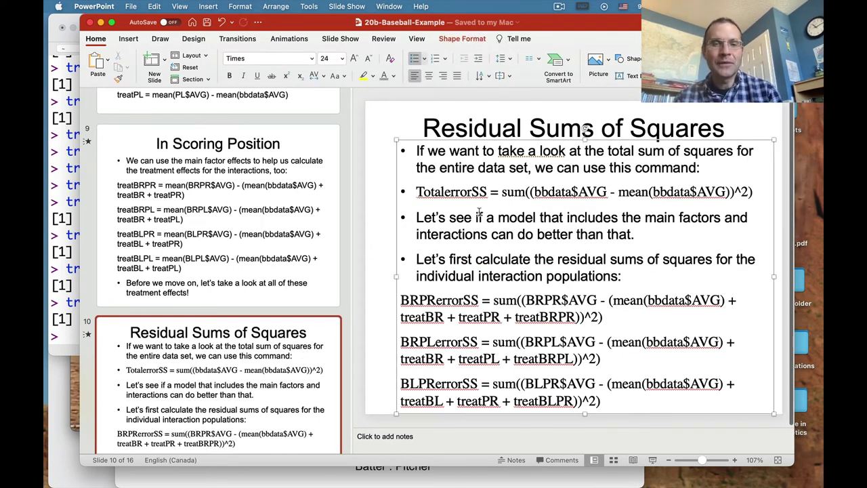
key("shift+End")
key("super+c")
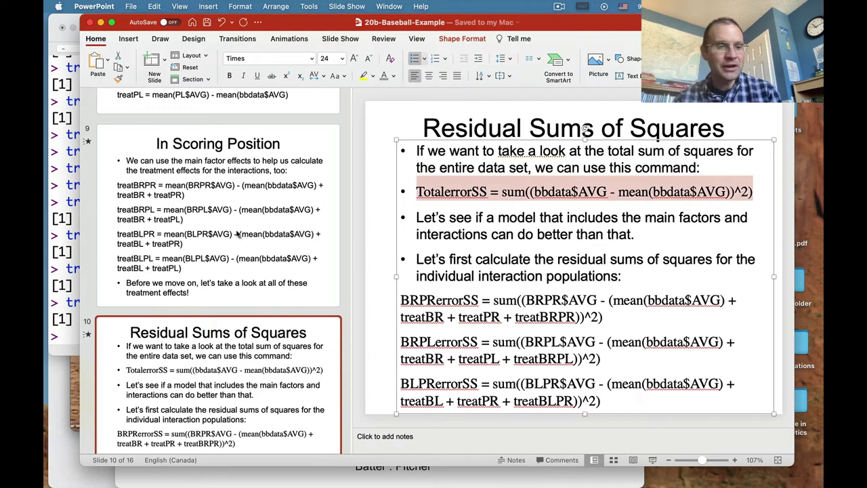
left_click(65, 341)
- Paste and run the TotalerrorSS command, highlighting its bbdata$AVG term
key("super+v")
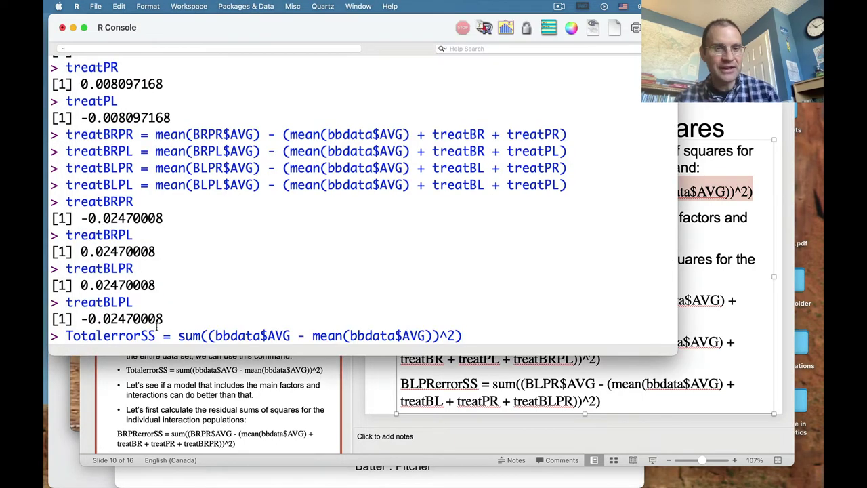
key("Return")
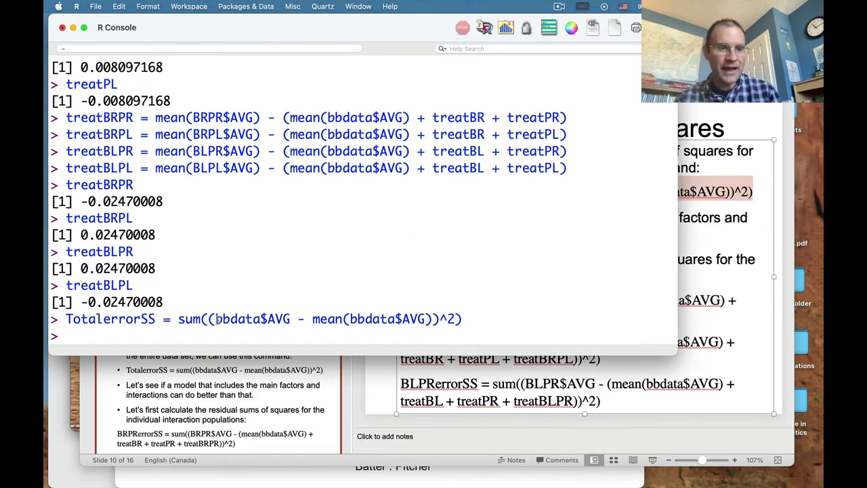
left_click_drag(215, 319, 290, 316)
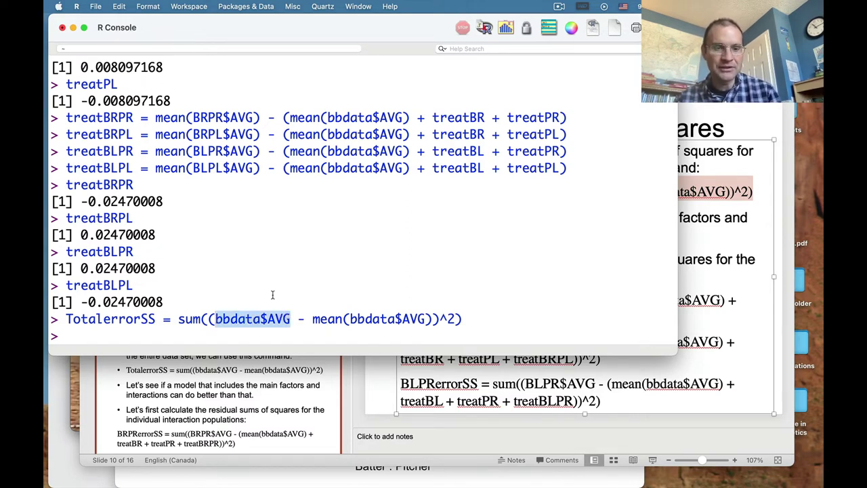
left_click(272, 295)
left_click_drag(216, 319, 432, 319)
left_click(298, 319)
- Print TotalerrorSS, which shows 0.3273702
left_click(391, 334)
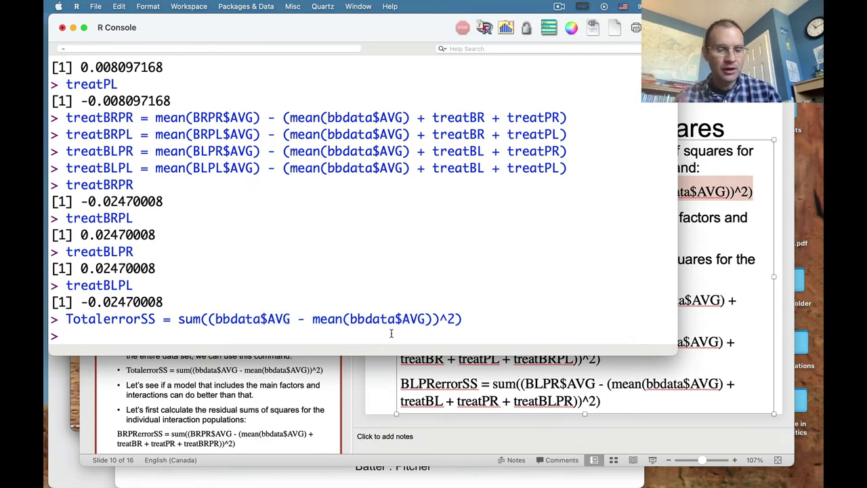
type("TotalerrorSS")
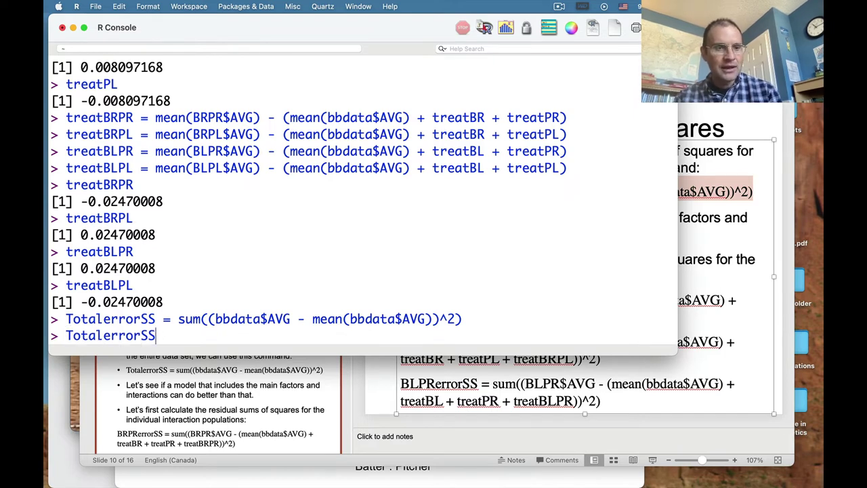
key("Return")
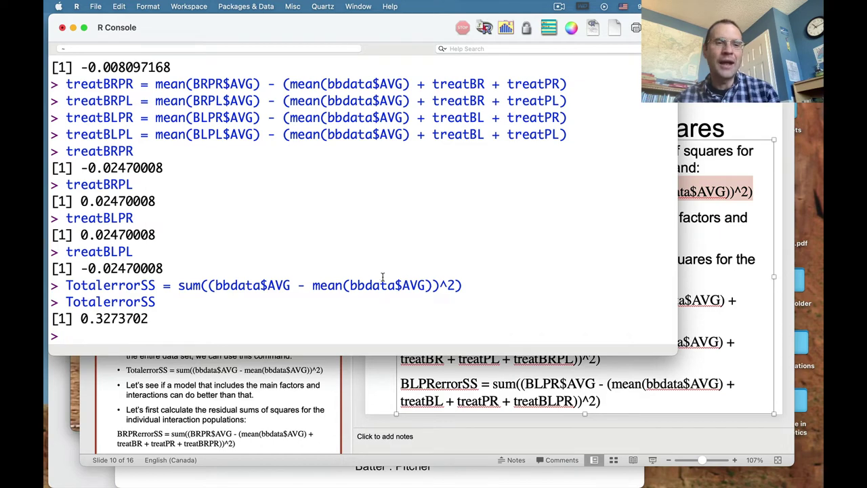
mouse_move(823, 285)
left_click(810, 319)
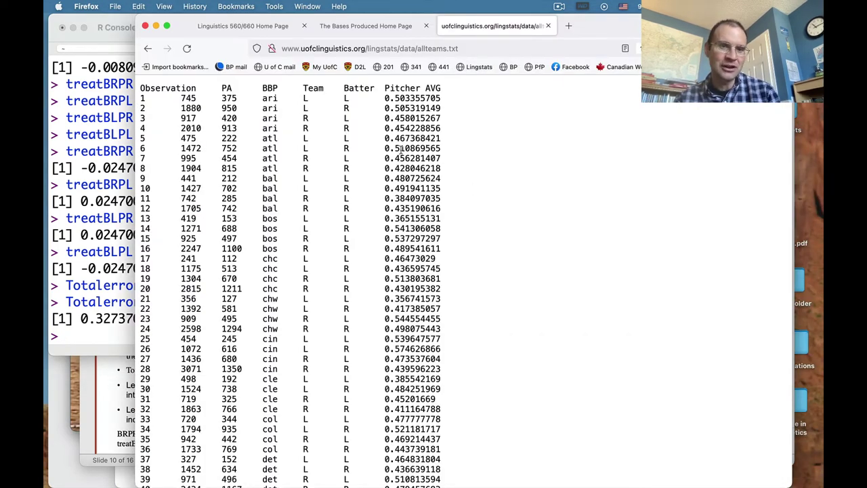
scroll(402, 240, "down", 2)
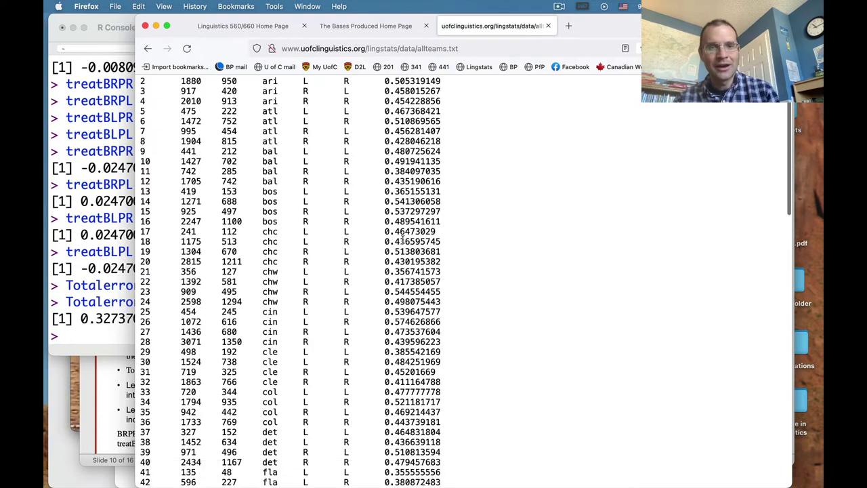
scroll(403, 240, "up", 2)
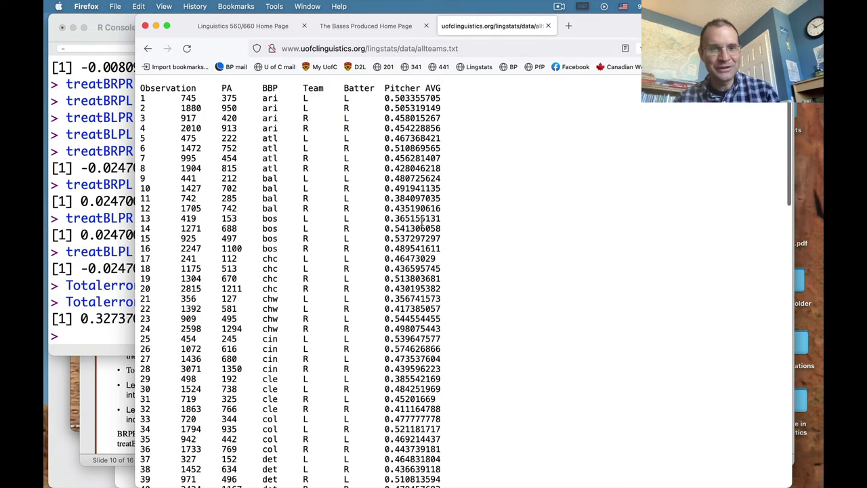
scroll(408, 222, "down", 10)
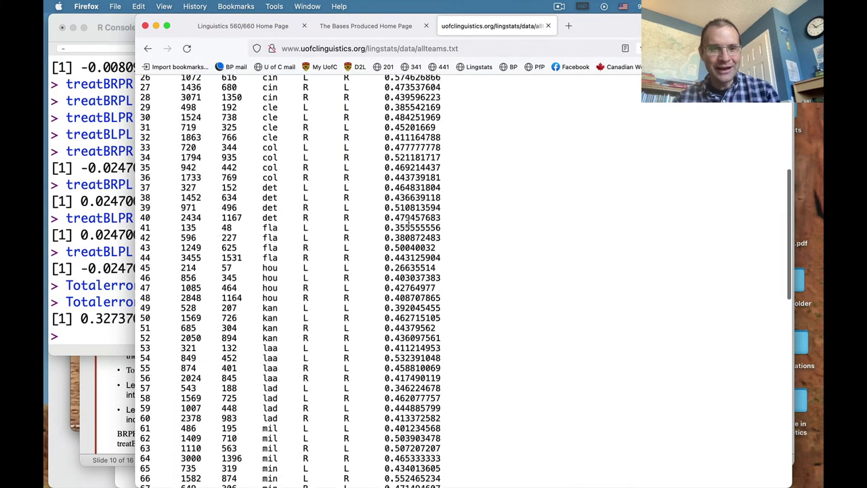
scroll(409, 222, "down", 20)
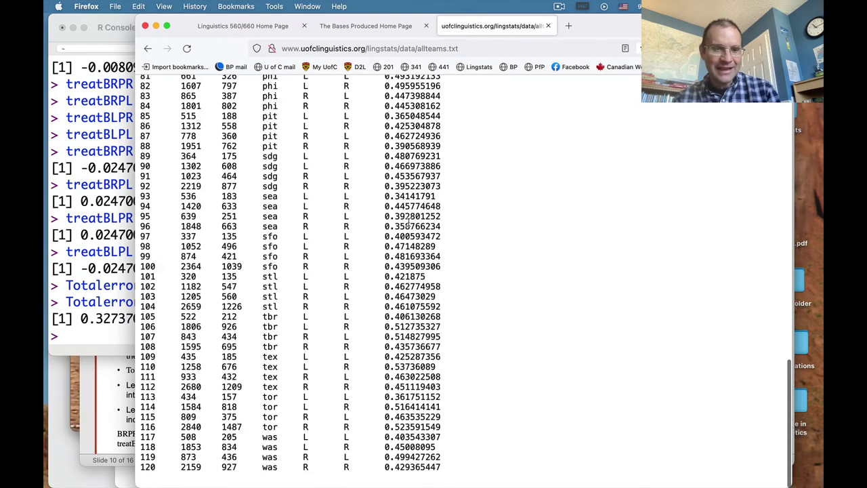
scroll(407, 222, "up", 20)
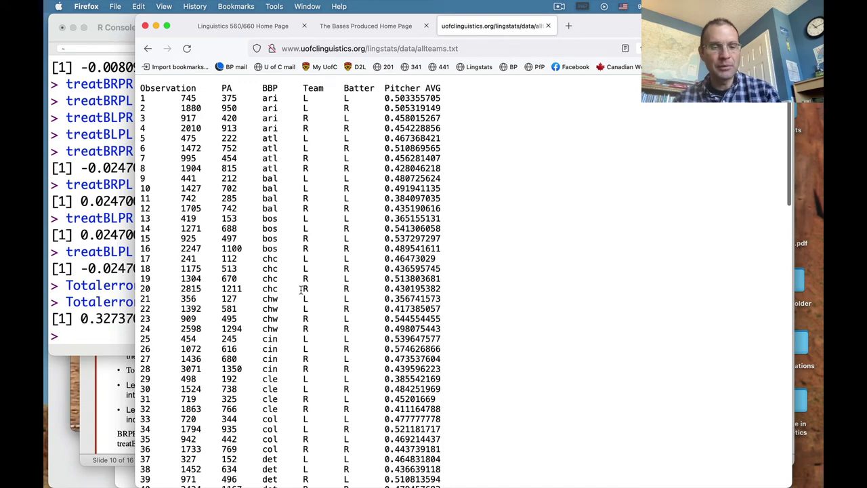
key("super+Tab")
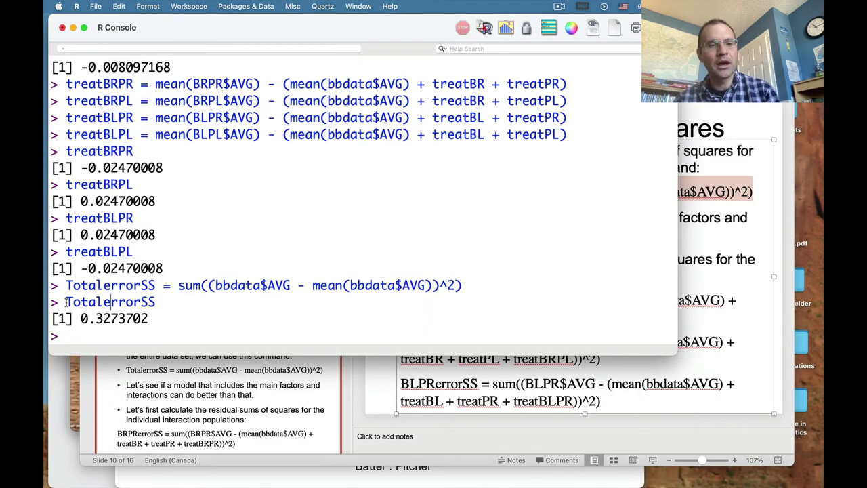
- Highlight TotalerrorSS in the console and switch back to the Residual Sums of Squares slide
left_click_drag(66, 303, 153, 302)
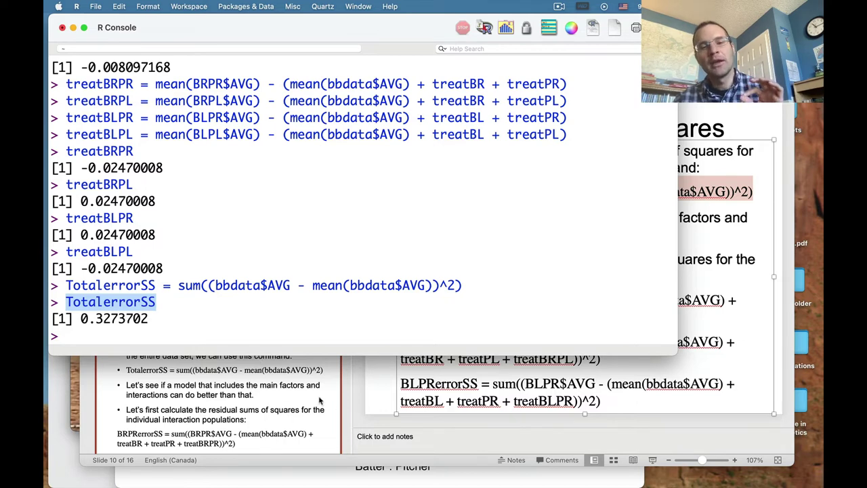
left_click(377, 397)
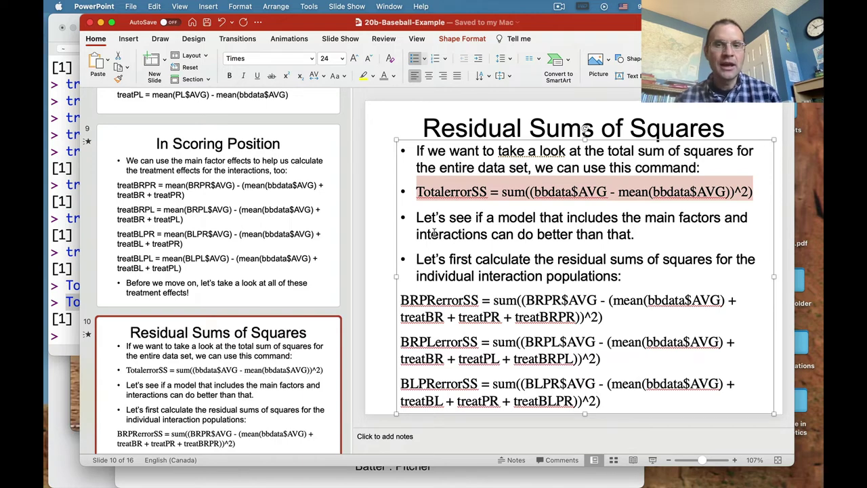
- Run the BRPRerrorSS, BRPLerrorSS and BLPRerrorSS residual-sum formulas from the slide in R
left_click(401, 300)
key("shift+Down")
key("shift+Down")
key("shift+Down")
key("shift+Down")
key("shift+Down")
key("shift+Down")
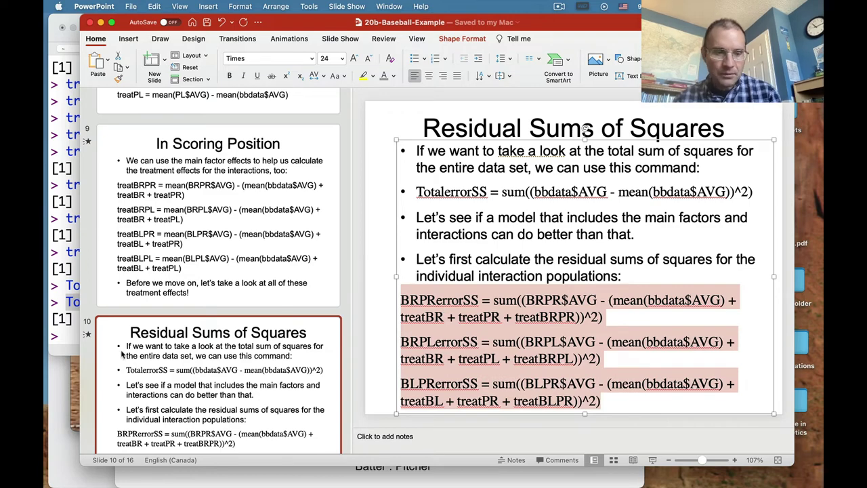
left_click(72, 335)
key("super+v")
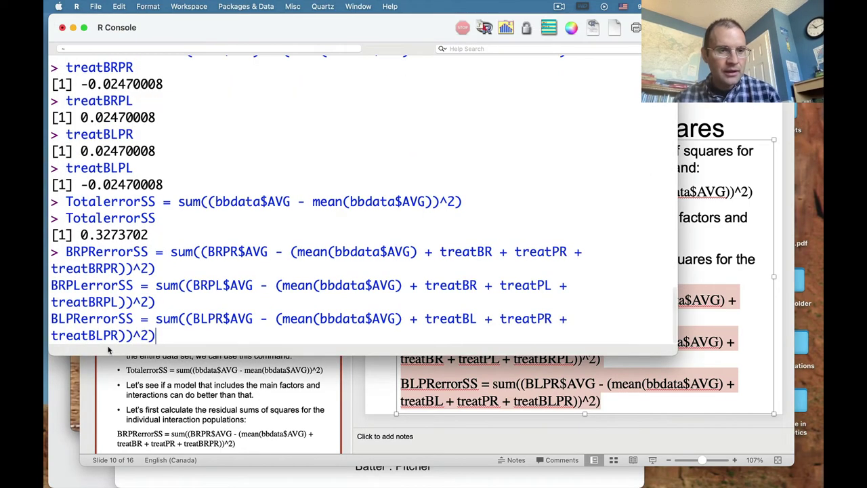
key("Return")
- Select the BLPLerrorSS formula line on slide 11, 'One More Time Around'
left_click(391, 387)
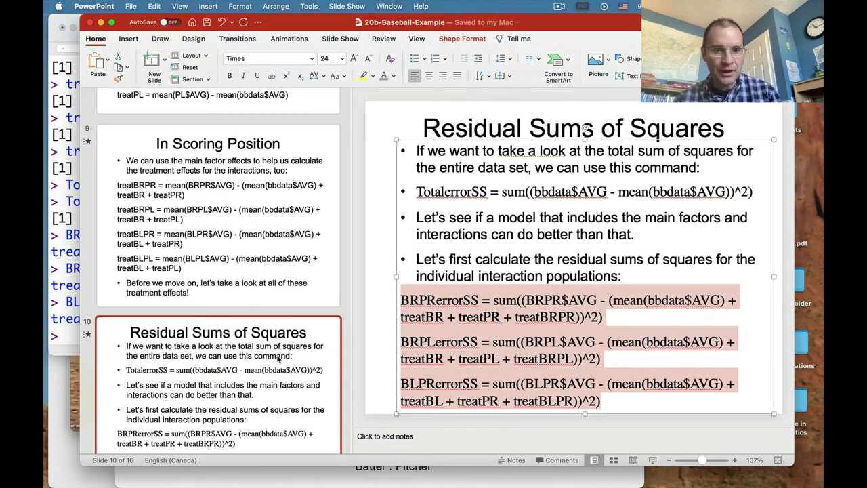
scroll(248, 326, "down", 3)
scroll(248, 326, "down", 1)
left_click(219, 427)
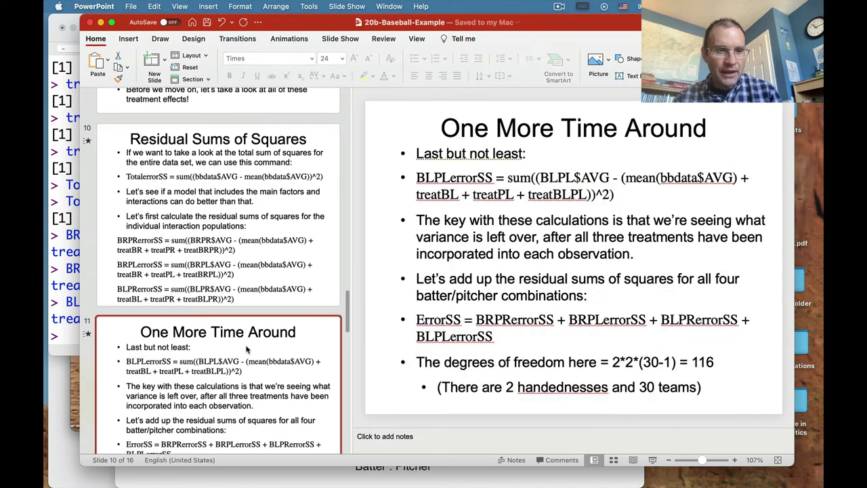
left_click(418, 177)
triple_click(419, 178)
key("super+c")
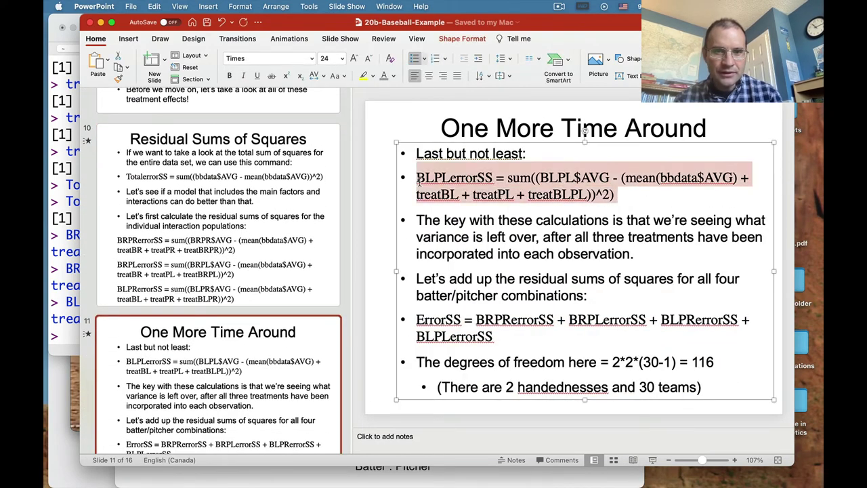
- Paste and run the BLPLerrorSS residual-sum command in R Console
left_click(67, 326)
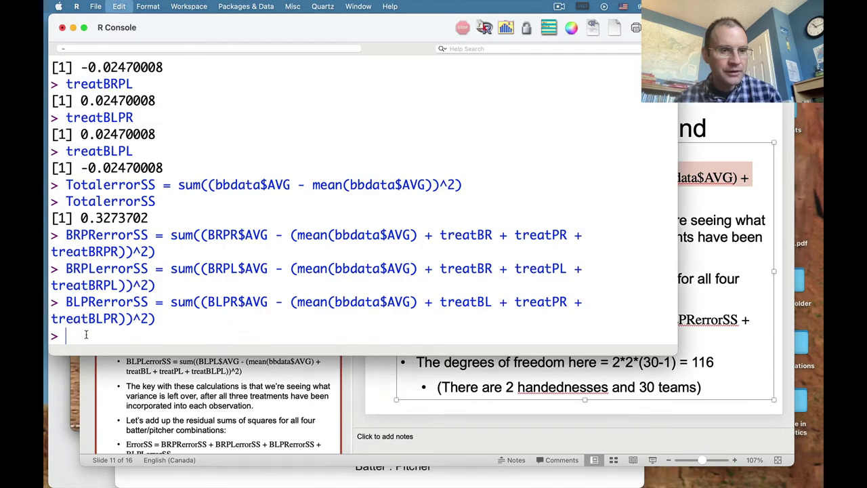
key("super+v")
key("Return")
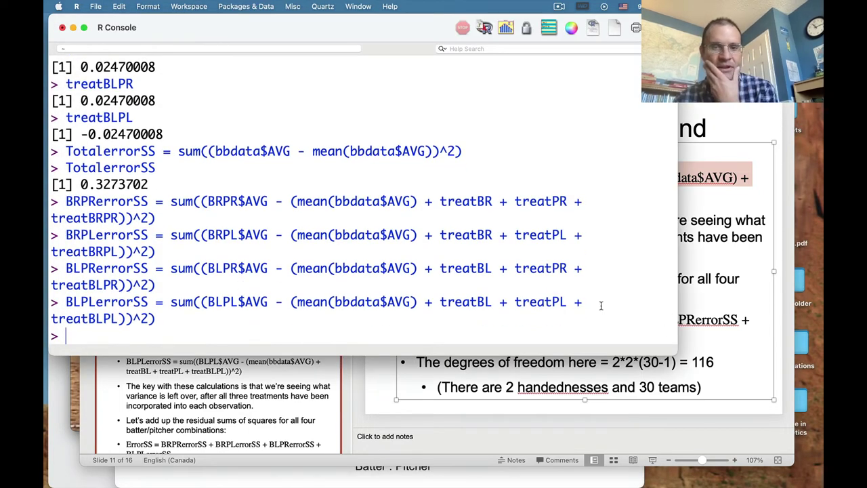
- Widen the R Console window so the long residual-sum commands fit on single lines
left_click_drag(675, 353, 785, 367)
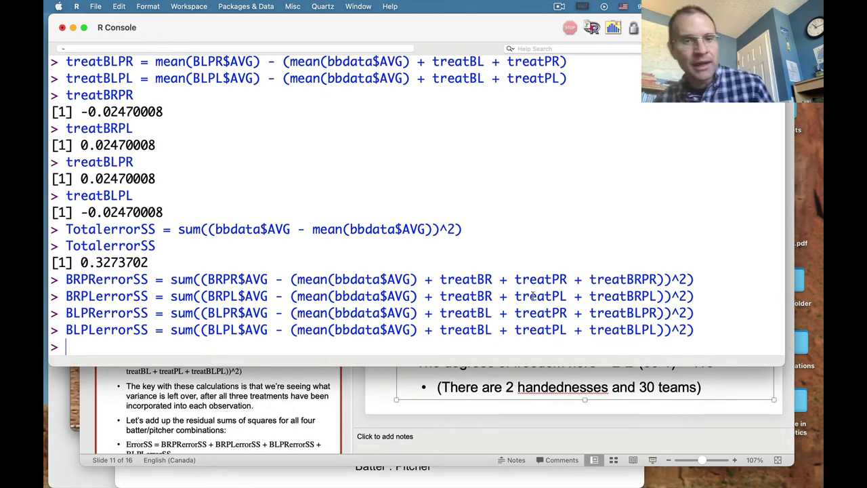
scroll(418, 242, "up", 3)
scroll(417, 242, "down", 3)
scroll(416, 242, "up", 4)
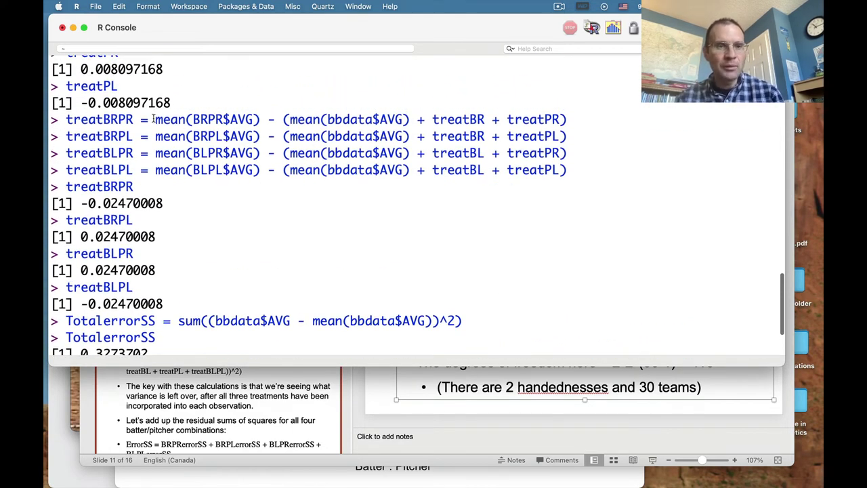
left_click_drag(154, 119, 261, 118)
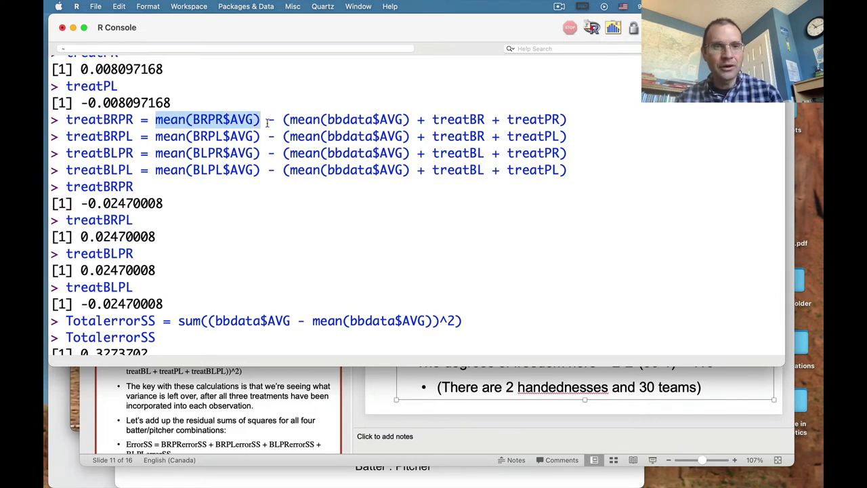
left_click(268, 122)
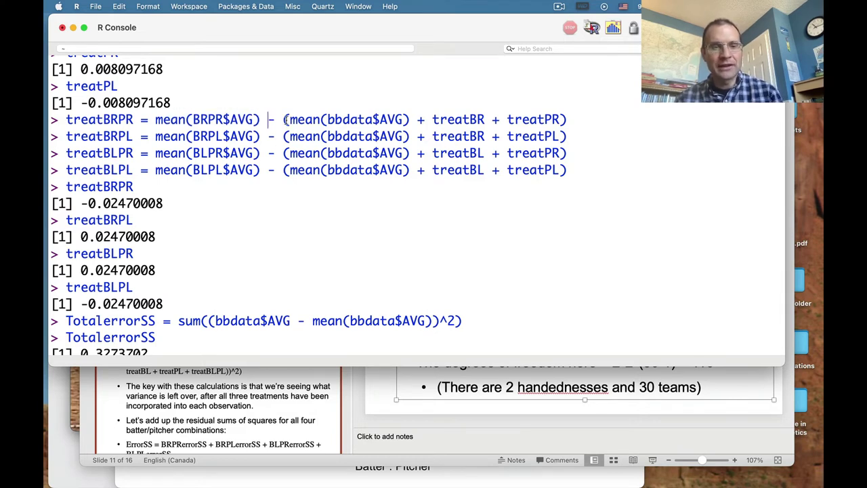
left_click_drag(292, 121, 404, 120)
left_click_drag(454, 119, 567, 119)
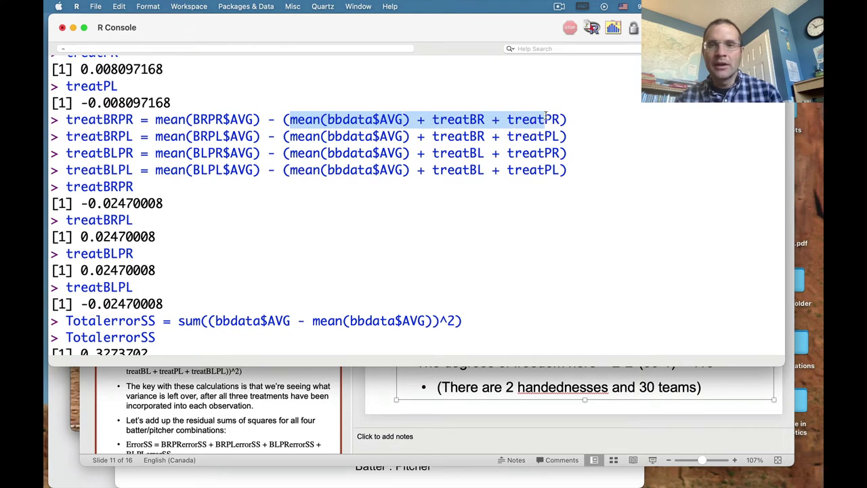
left_click(412, 120)
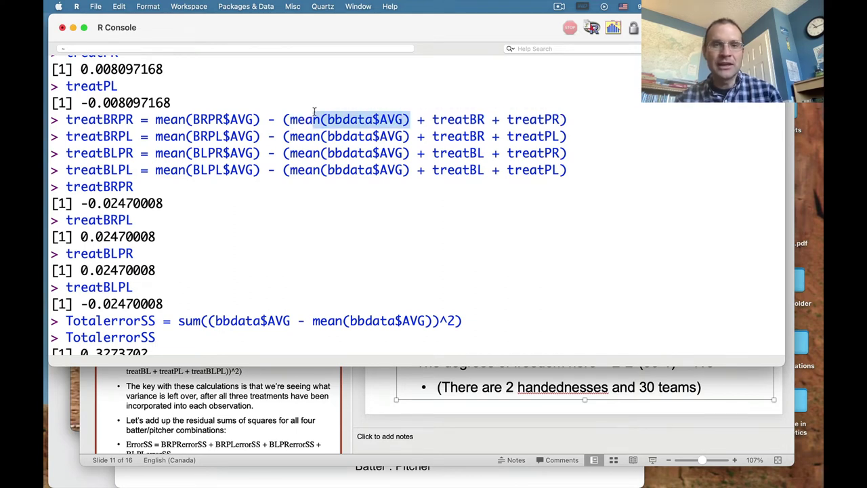
left_click_drag(432, 120, 486, 123)
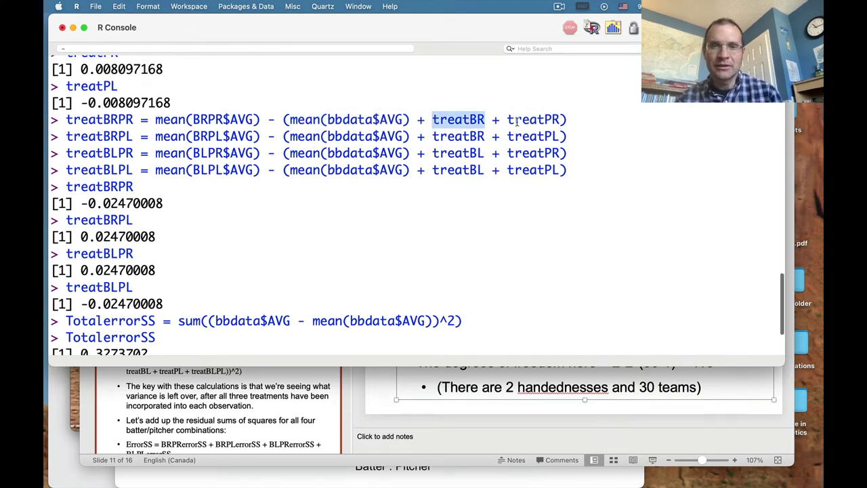
left_click(502, 122)
type("BRPRerrorSS = sum((BRPR$AVG - (mean(bbdata$AVG) + treatBR + treatPR + treatBRPR))^2) BRPLerrorSS = sum((BRPL$AVG - (mean(bbdata$AVG) + treatBR + treatPL + treatBRPL))^2) BLPRerrorSS = sum((BLPR$AVG - (mean(bbdata$AVG) + treatBL + treatPR + treatBLPR))^2) BLPLerrorSS = sum((BLPL$AVG - (mean(bbdata$AVG) + treatBL + treatPL + treatBLPL))^2)")
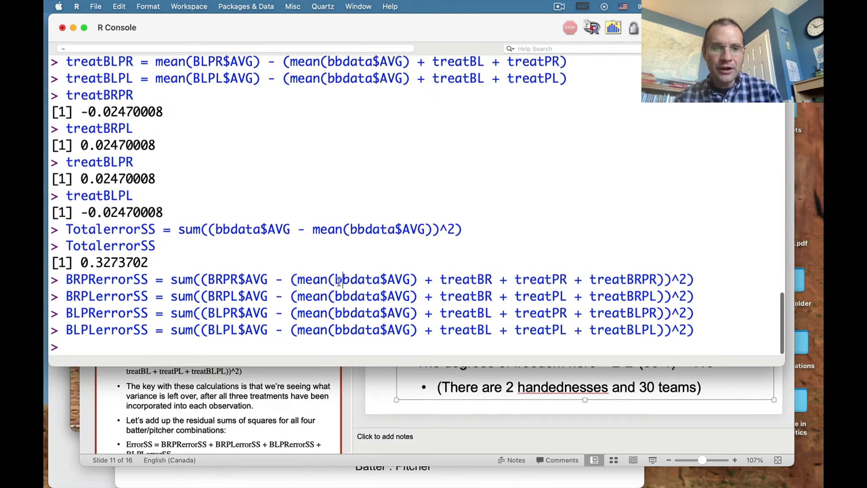
- Highlight the BRPR$AVG values, predicted mean terms and treatBRPR term in BRPRerrorSS
left_click_drag(207, 279, 268, 280)
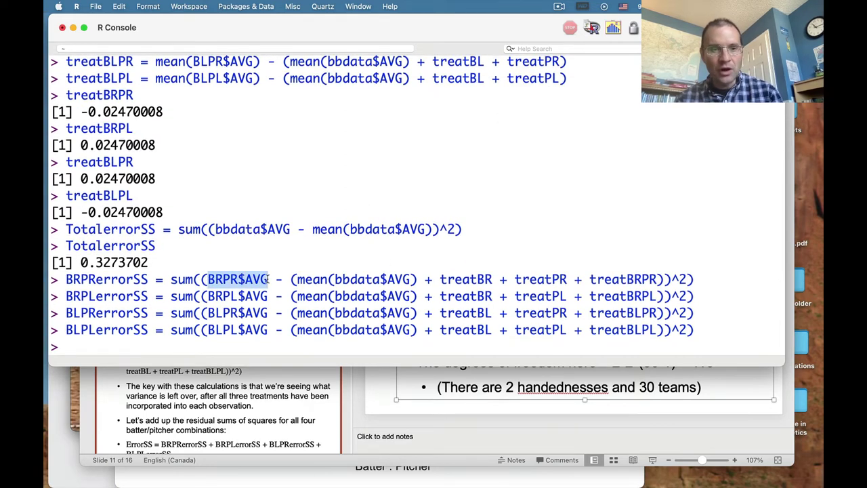
scroll(270, 264, "up", 4)
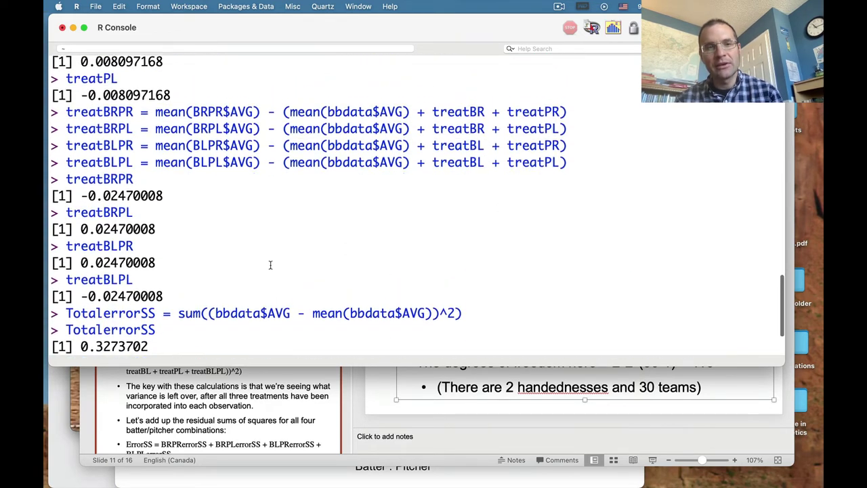
scroll(271, 264, "down", 4)
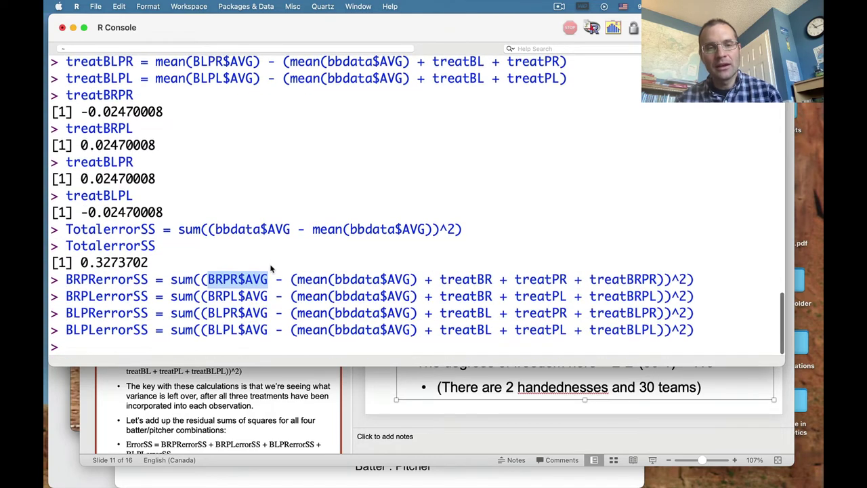
left_click(309, 280)
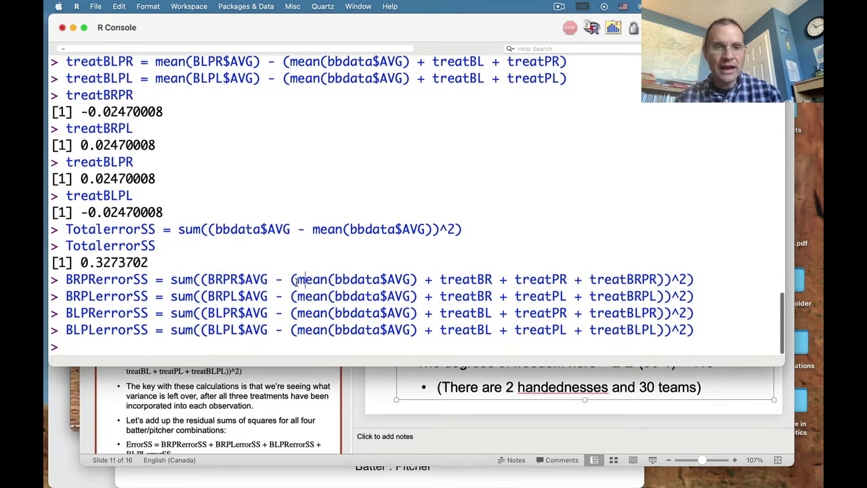
left_click_drag(297, 279, 565, 277)
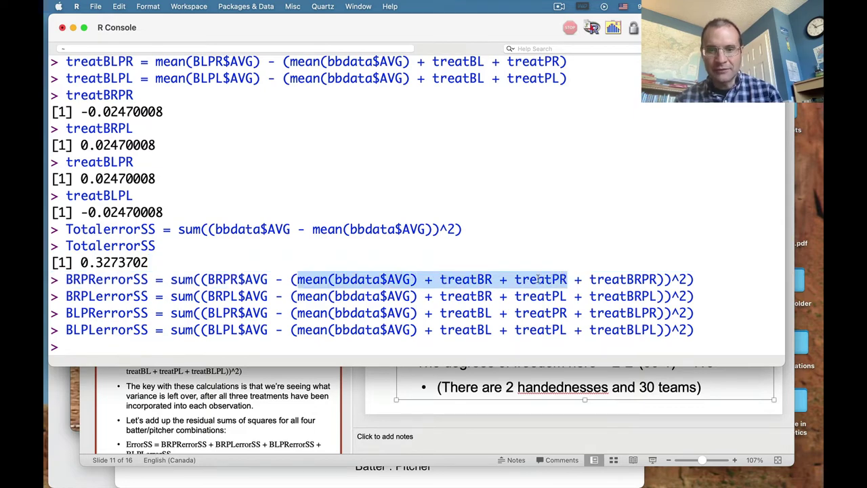
left_click(589, 279)
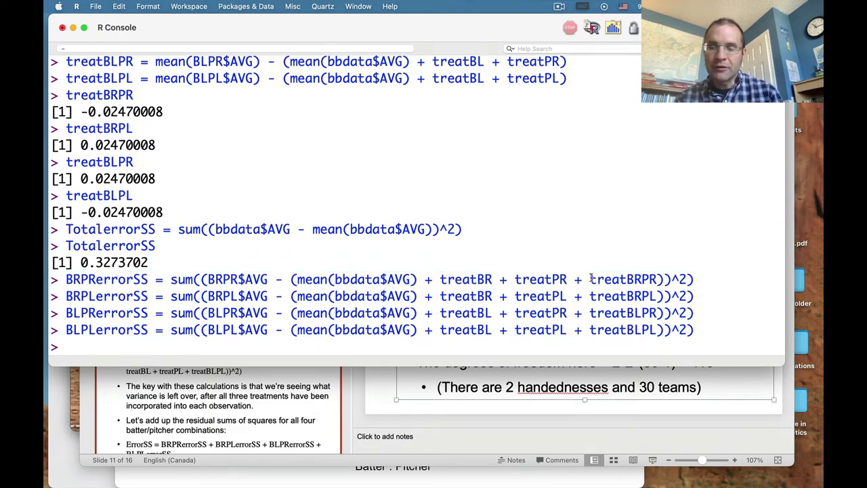
left_click_drag(589, 279, 654, 278)
left_click(435, 264)
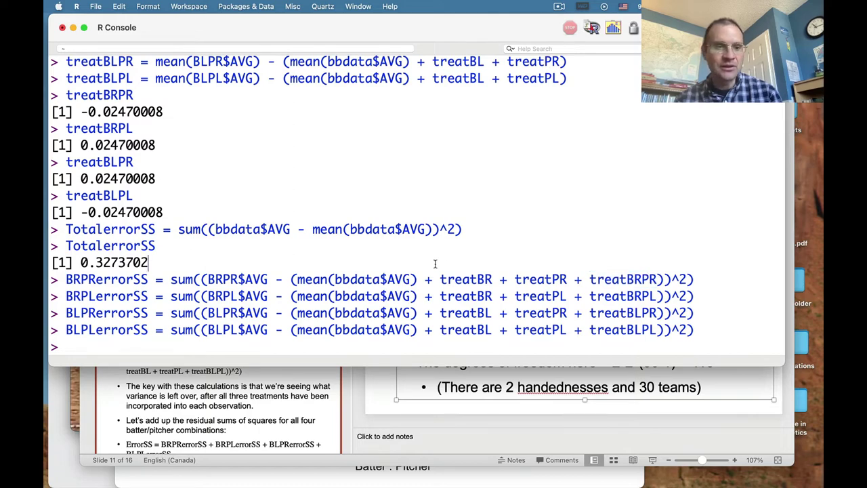
- Highlight the BRPR and errorSS name parts, BRPR$AVG, and the squaring exponent 2
left_click_drag(66, 279, 92, 279)
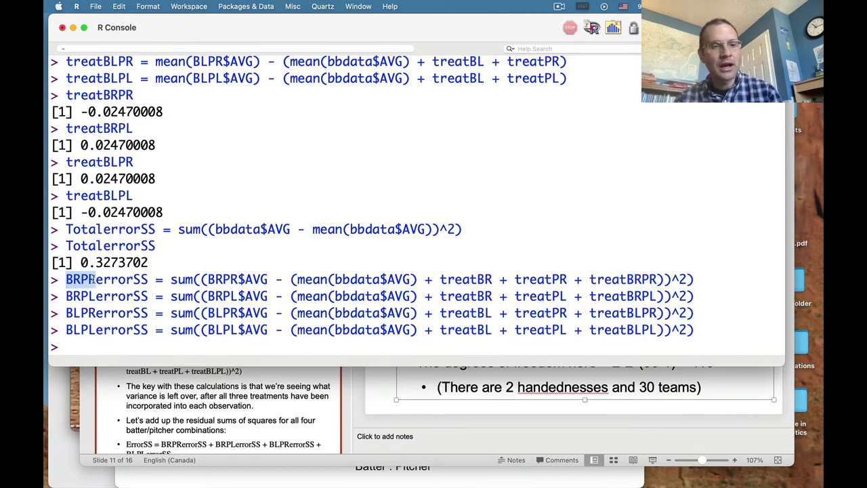
left_click(102, 284)
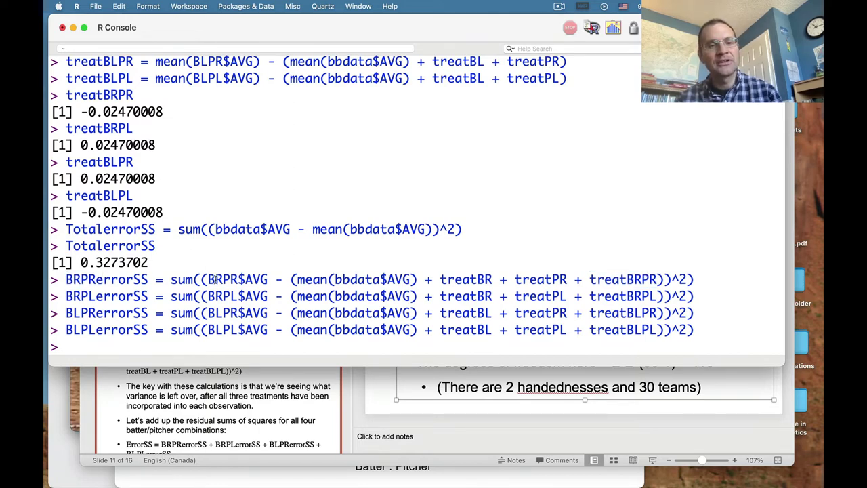
left_click_drag(95, 279, 148, 279)
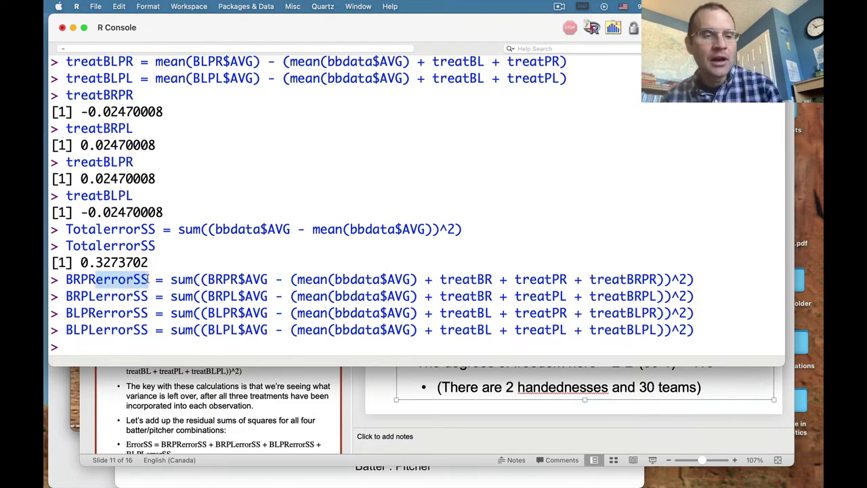
left_click(217, 283)
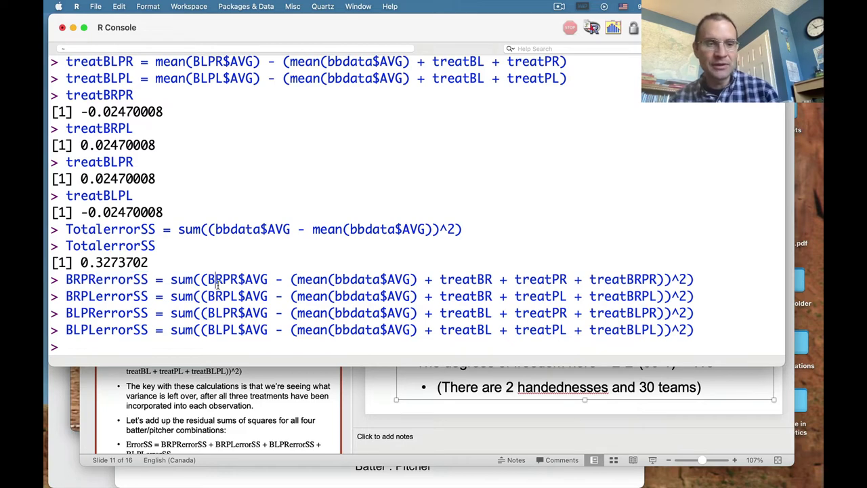
left_click_drag(207, 279, 661, 278)
left_click(308, 279)
double_click(681, 278)
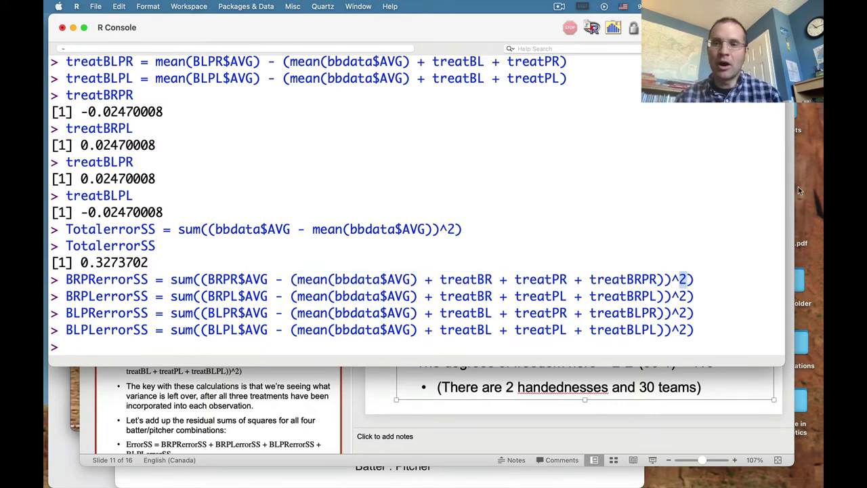
- Bring the 20-ANOVA-2 presentation to the front in PowerPoint
left_click(656, 438)
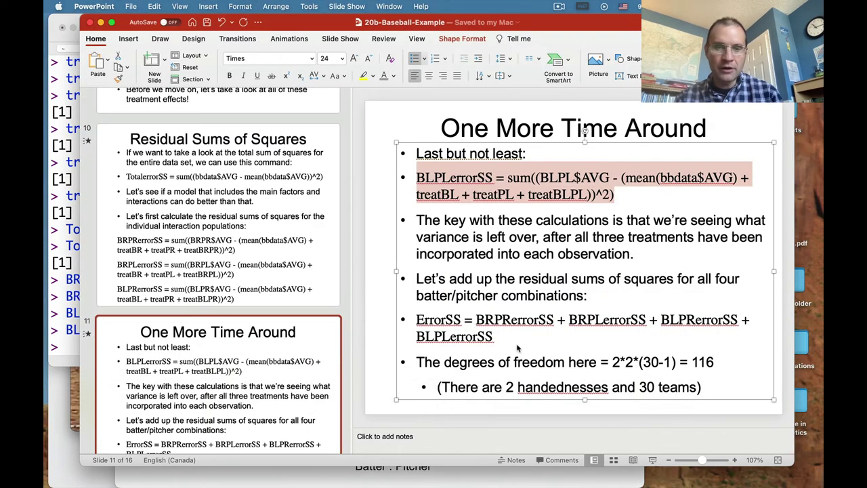
left_click(389, 6)
left_click(407, 137)
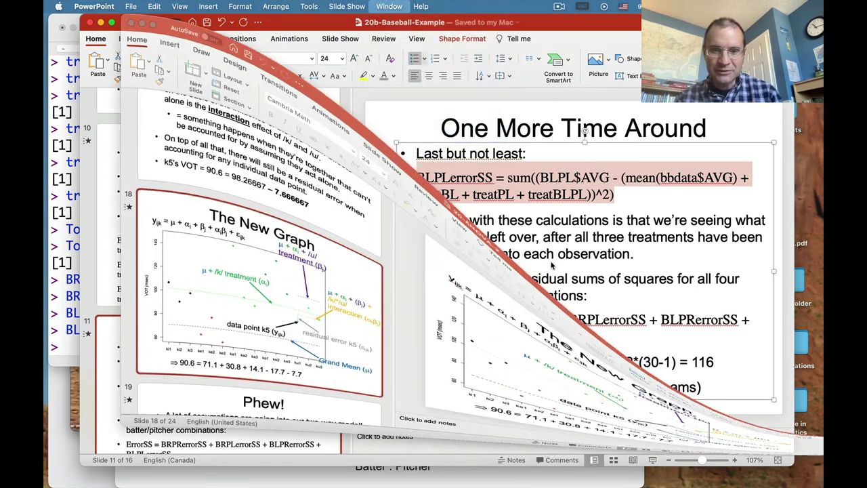
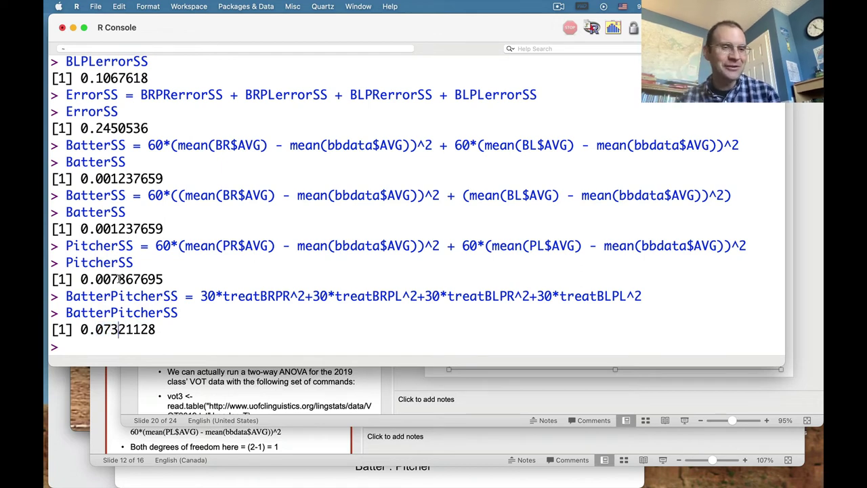
- Highlight the leading digits of the BatterSS, PitcherSS, BatterPitcherSS and ErrorSS results to compare them
left_click_drag(95, 229, 119, 229)
left_click(95, 279)
left_click_drag(95, 279, 119, 279)
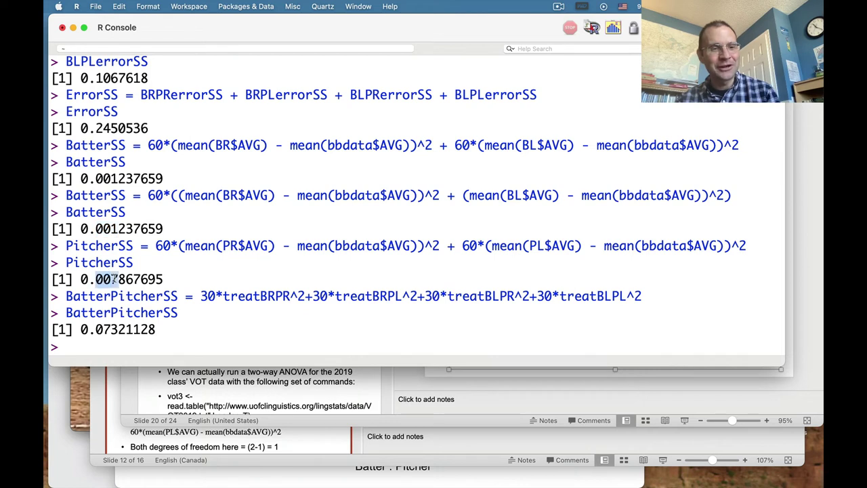
left_click(103, 329)
left_click_drag(95, 329, 116, 330)
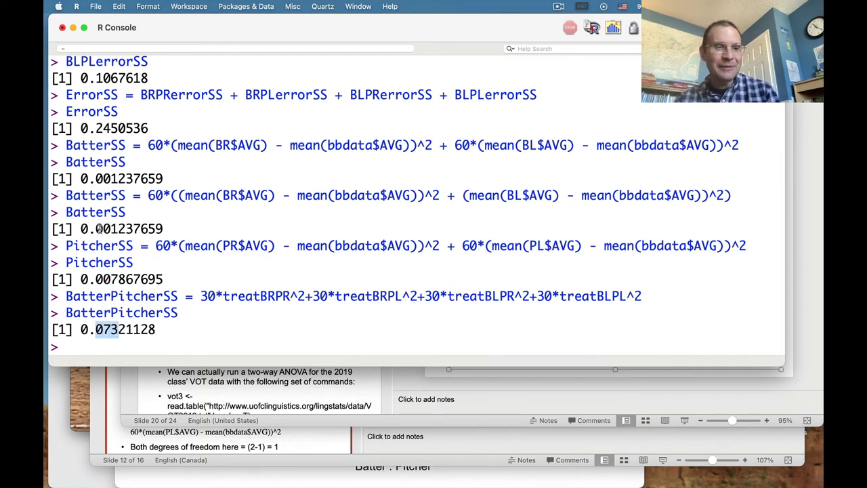
left_click_drag(96, 128, 116, 128)
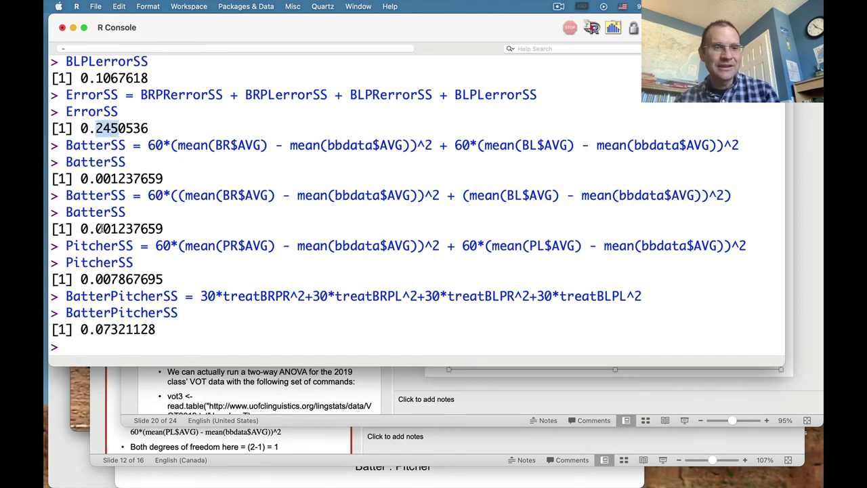
left_click_drag(96, 229, 120, 229)
left_click_drag(96, 279, 119, 279)
left_click_drag(95, 329, 123, 329)
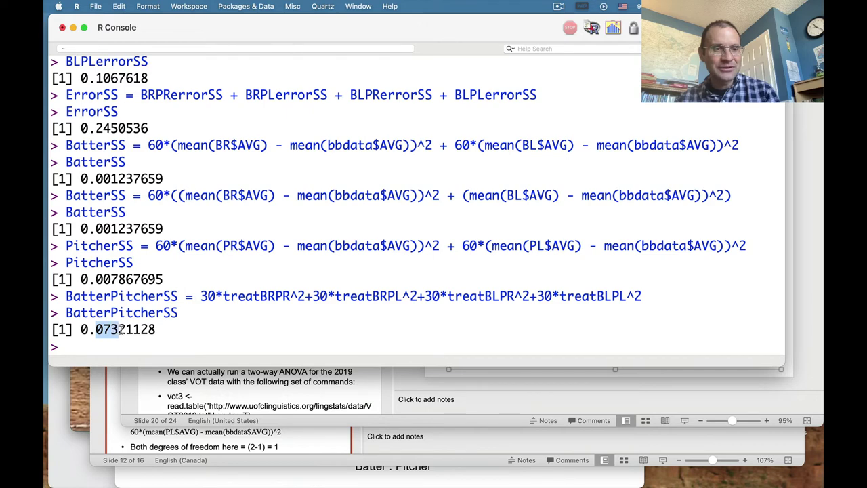
- Mark the TotalerrorSS digits, then bring up the 'Treatment Sums of Squares' slide 12 in PowerPoint
scroll(121, 330, "up", 10)
scroll(121, 331, "up", 2)
scroll(112, 204, "down", 3)
left_click_drag(96, 102, 117, 101)
scroll(146, 187, "down", 10)
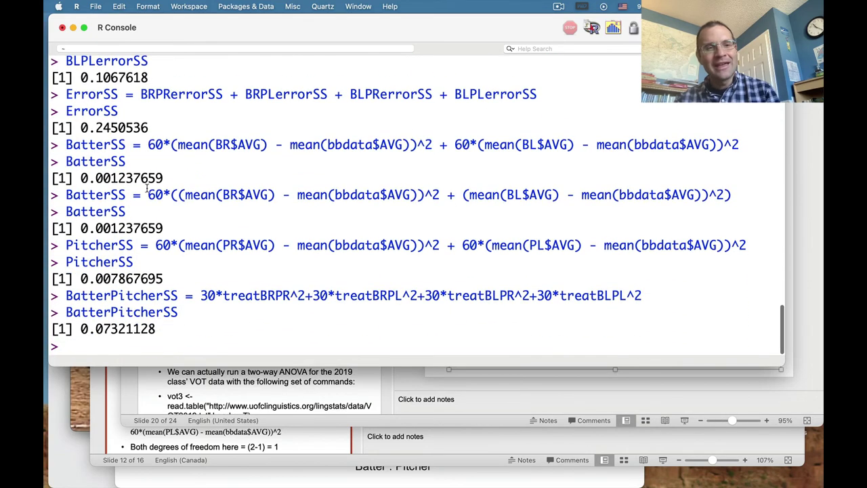
left_click(400, 443)
scroll(301, 399, "down", 5)
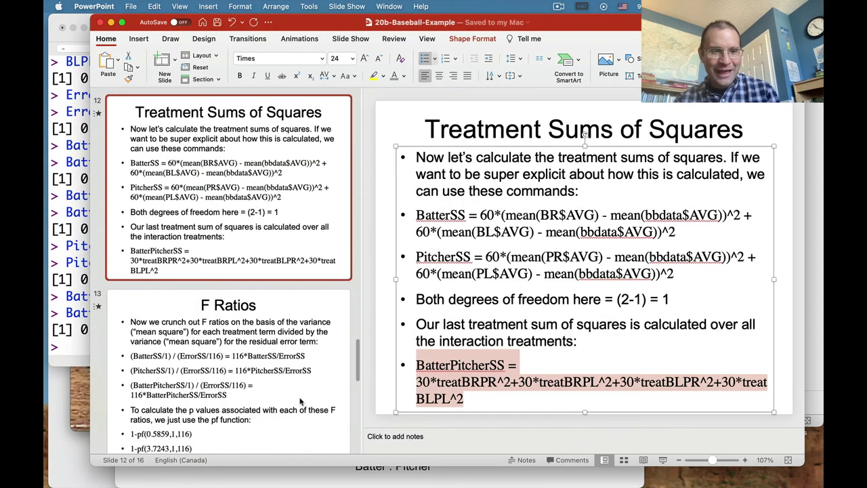
- Go to slide 13, 'F Ratios', and select its (BatterSS/1) term before returning to R
left_click(287, 366)
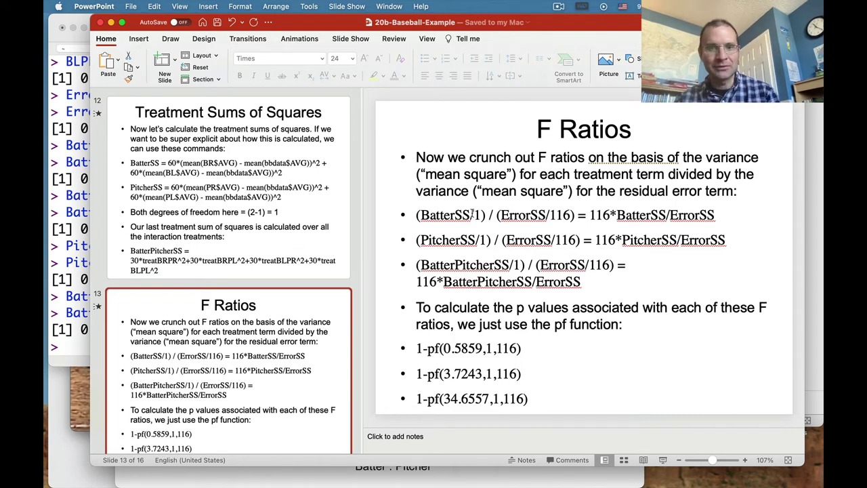
left_click(417, 216)
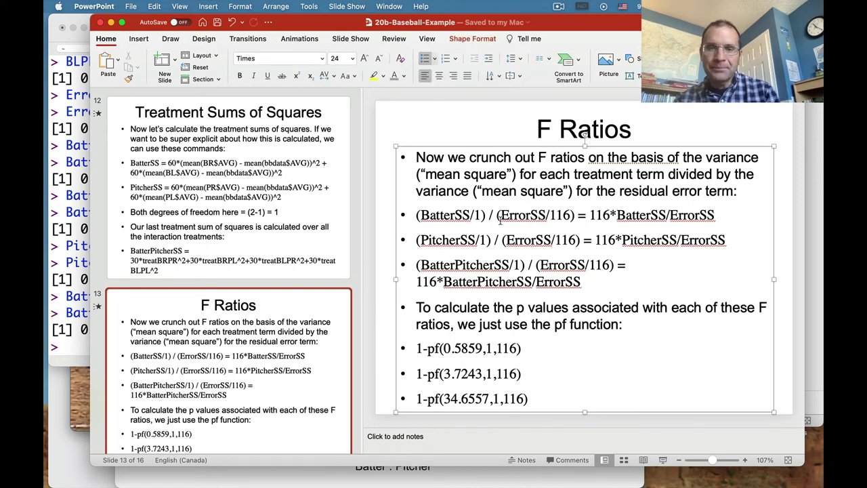
key("shift+Right")
key("shift+Right")
key("shift+Right")
key("shift+Right")
key("shift+Right")
key("shift+Right")
key("shift+Right")
key("shift+Right")
key("shift+Right")
key("shift+Right")
key("shift+Right")
key("shift+Right")
key("shift+Right")
key("shift+Left")
key("Left")
key("Right")
key("shift+Right")
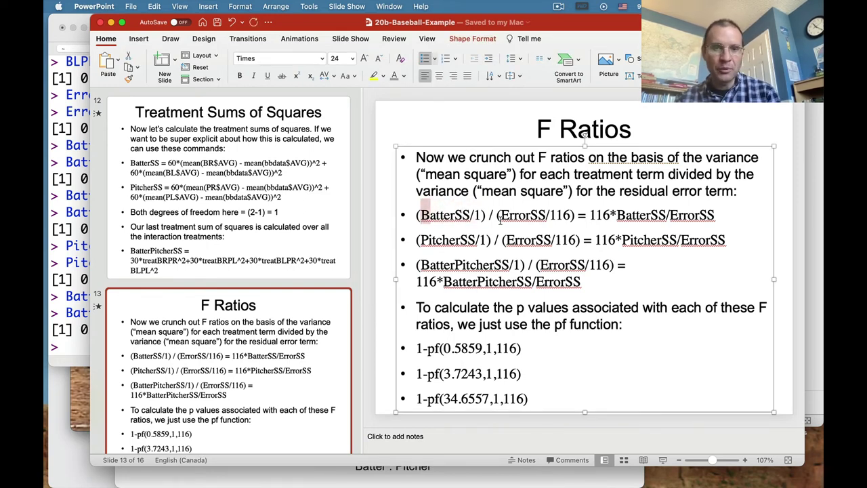
key("shift+Right")
key("shift+Right")
key("shift+Right")
key("shift+Right")
key("shift+Right")
key("shift+Right")
key("shift+Right")
key("shift+Right")
key("shift+Right")
key("super+c")
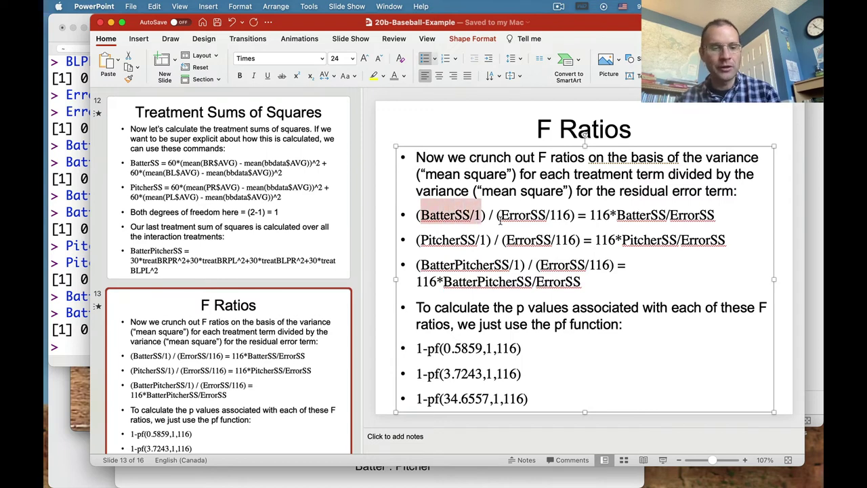
left_click(50, 356)
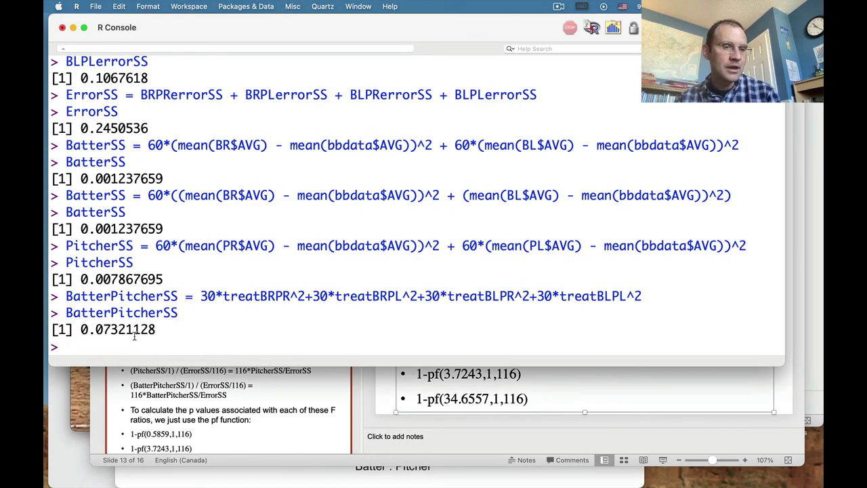
- Compute BatterSS/1 and ErrorSS/116 in R, copying ErrorSS/116 from the F Ratios slide
key("super+v")
key("Return")
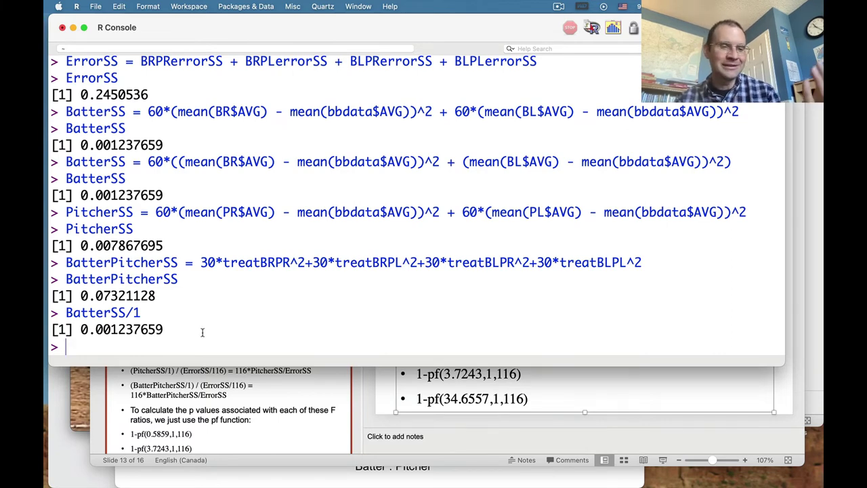
left_click(568, 383)
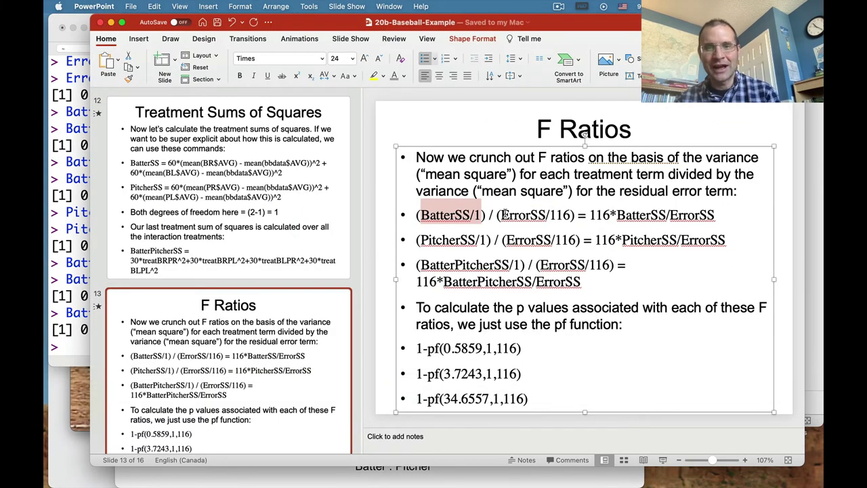
left_click_drag(502, 215, 571, 213)
key("super+c")
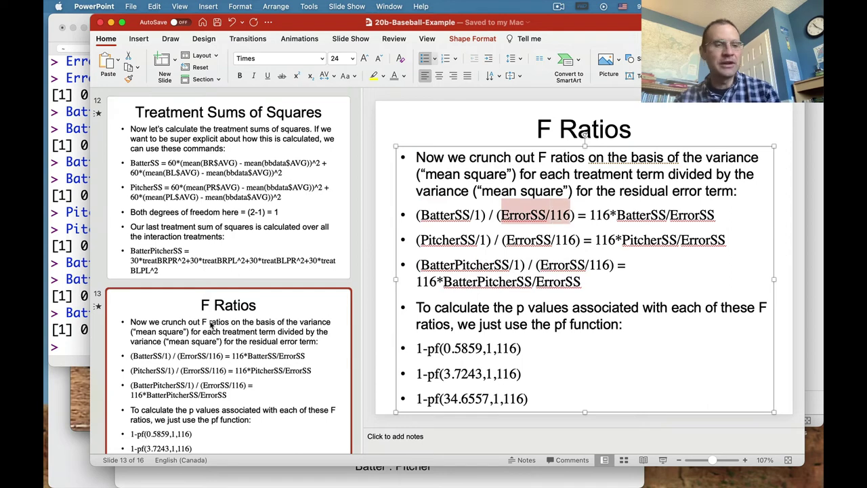
left_click(71, 348)
key("super+v")
key("Return")
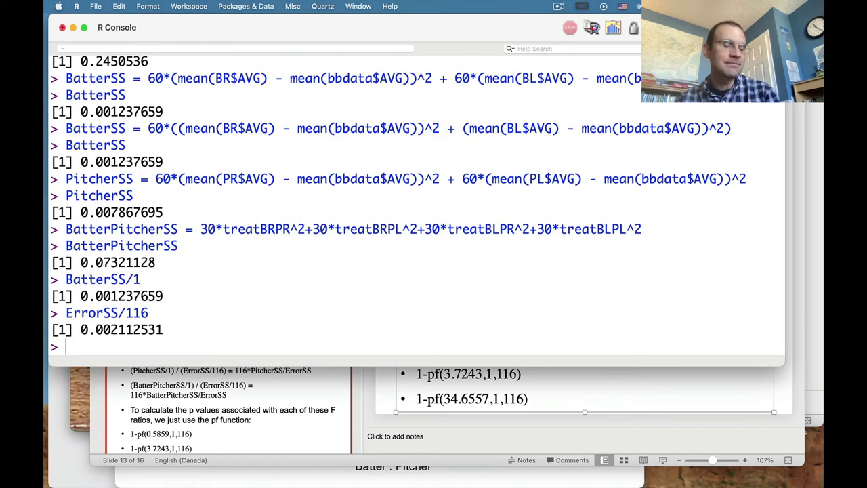
- Compare the mean squares by highlighting the digits of 0.001237659 and 0.002112531
scroll(156, 276, "up", 1)
scroll(156, 277, "down", 1)
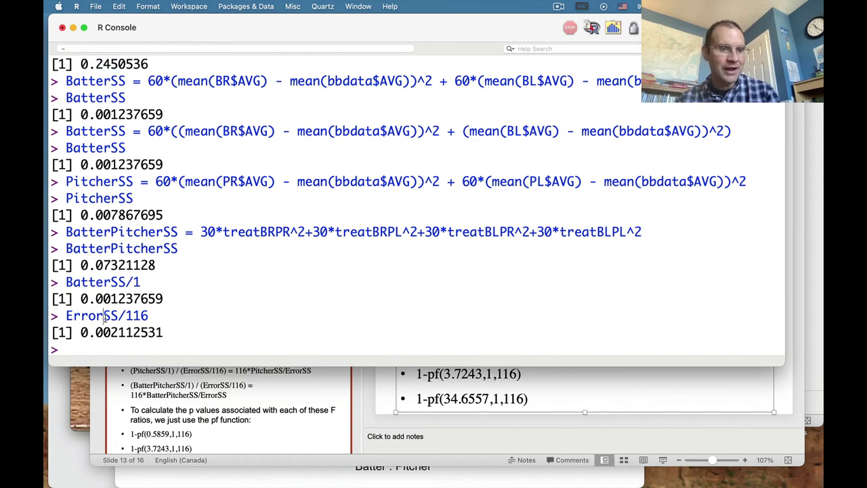
left_click_drag(96, 332, 119, 332)
left_click(136, 325)
left_click_drag(96, 299, 120, 298)
left_click(119, 300)
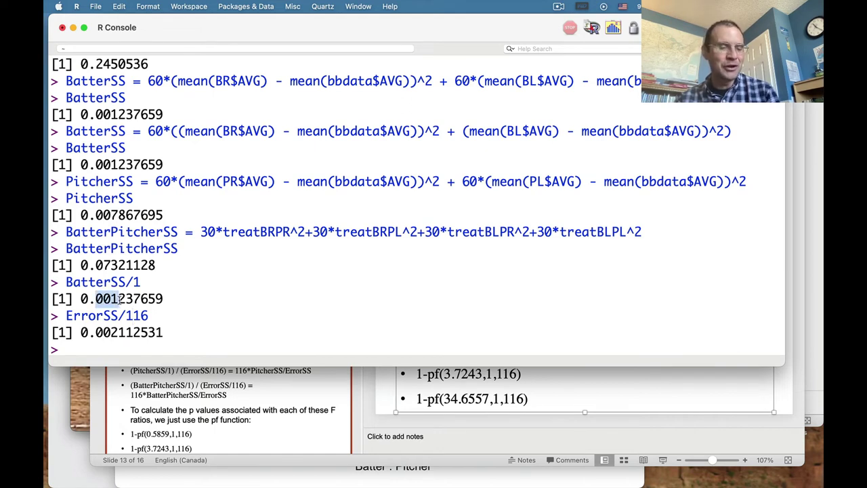
left_click(112, 337)
left_click_drag(95, 332, 119, 332)
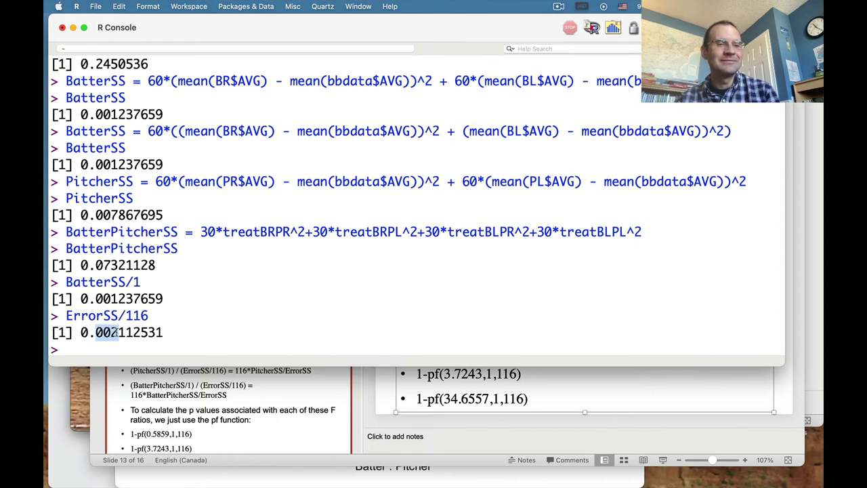
left_click_drag(95, 299, 119, 298)
left_click_drag(96, 332, 118, 336)
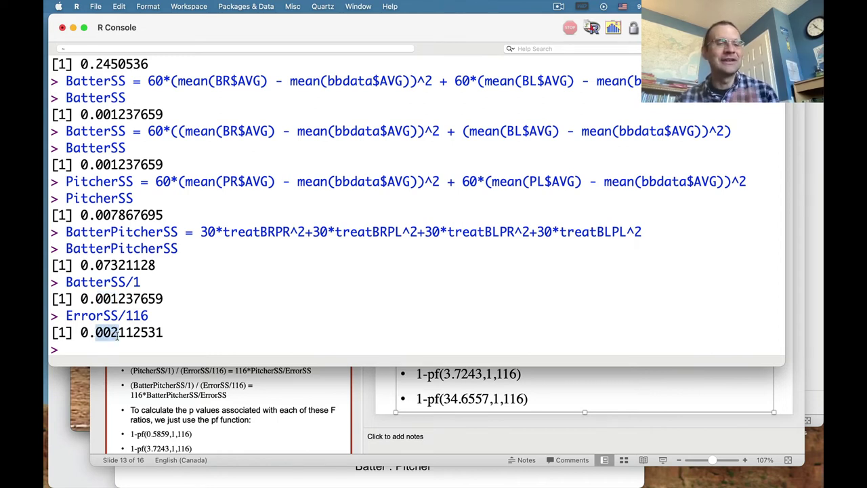
left_click(119, 299)
left_click_drag(96, 299, 119, 299)
left_click(154, 347)
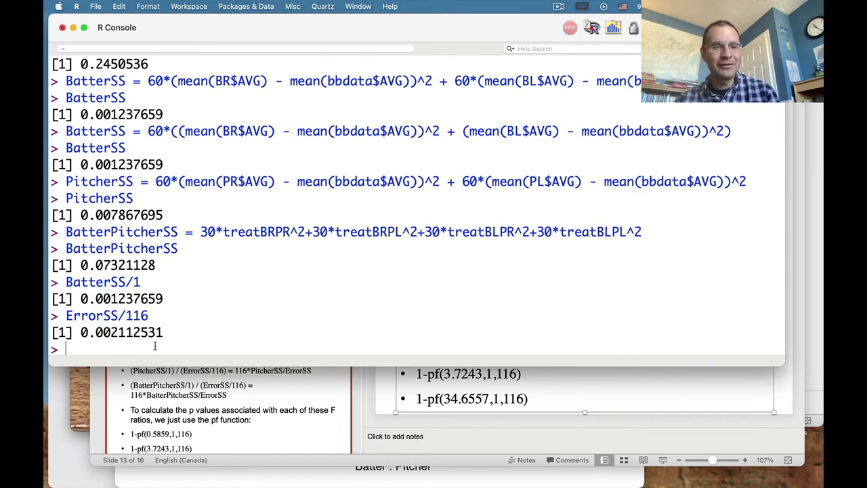
- Highlight the batter mean square digits again, then return to the F Ratios slide
scroll(138, 308, "up", 5)
left_click_drag(95, 228, 103, 228)
left_click(98, 176)
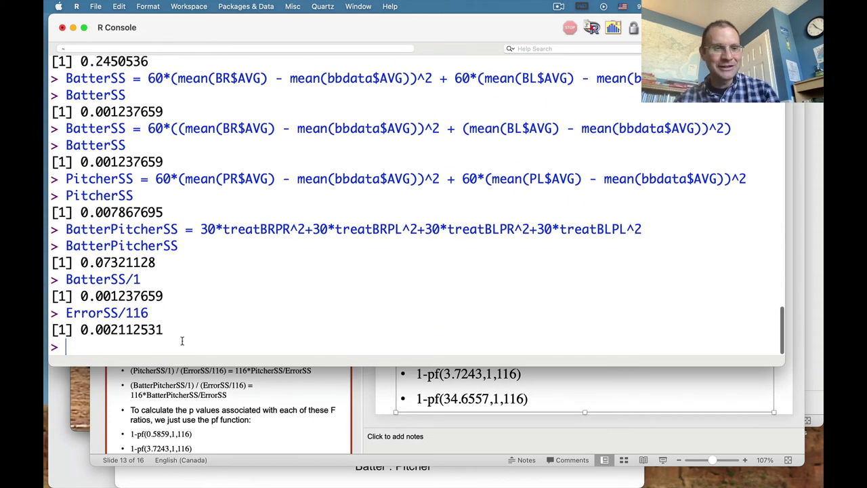
left_click_drag(96, 296, 161, 296)
left_click(149, 329)
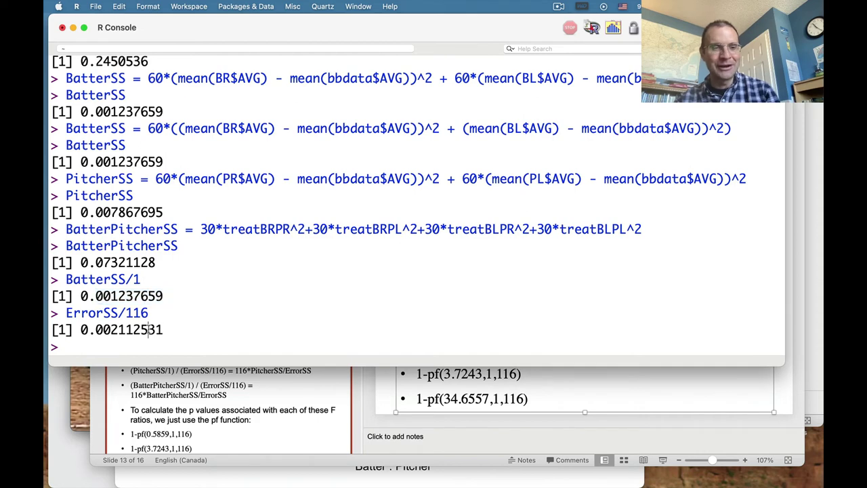
left_click(615, 406)
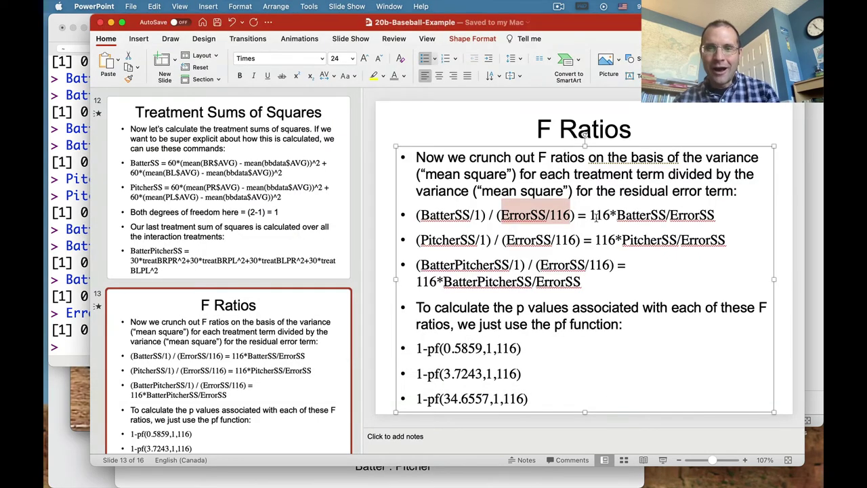
left_click(590, 216)
- Run 116*BatterSS/ErrorSS from the slide in R, giving the Batter F ratio 0.5858658
key("shift+Right")
key("shift+Right")
key("shift+Right")
key("shift+Right")
key("shift+Right")
key("shift+Right")
key("shift+Right")
key("shift+Right")
key("shift+Right")
key("shift+Right")
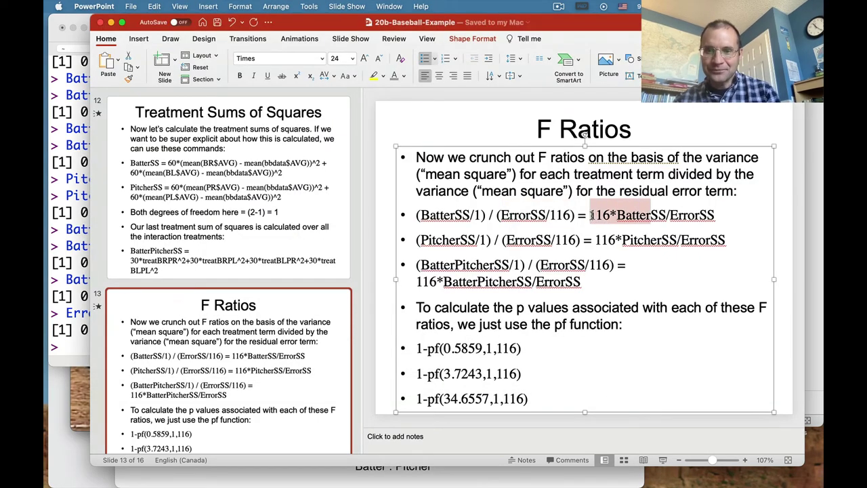
key("shift+Right")
key("shift+Right")
key("shift+Right")
key("shift+Right")
key("shift+Right")
key("shift+Right")
key("shift+Right")
key("shift+Right")
key("shift+Right")
key("shift+Right")
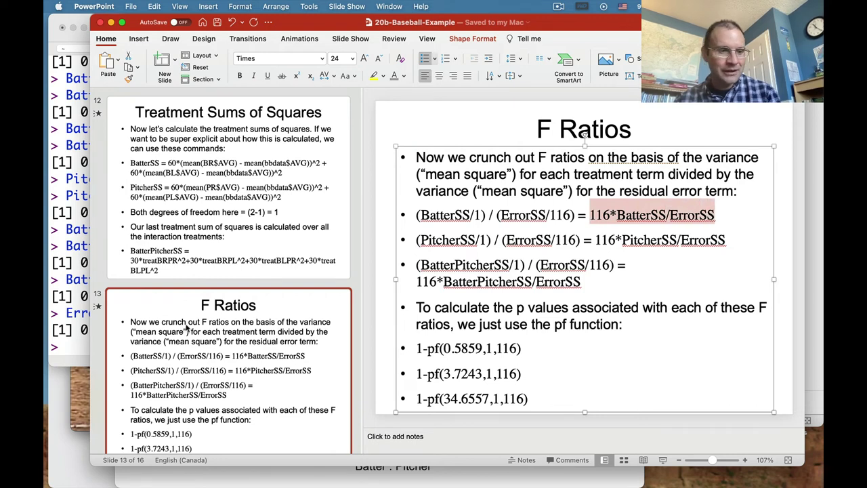
left_click(70, 347)
key("super+v")
key("Return")
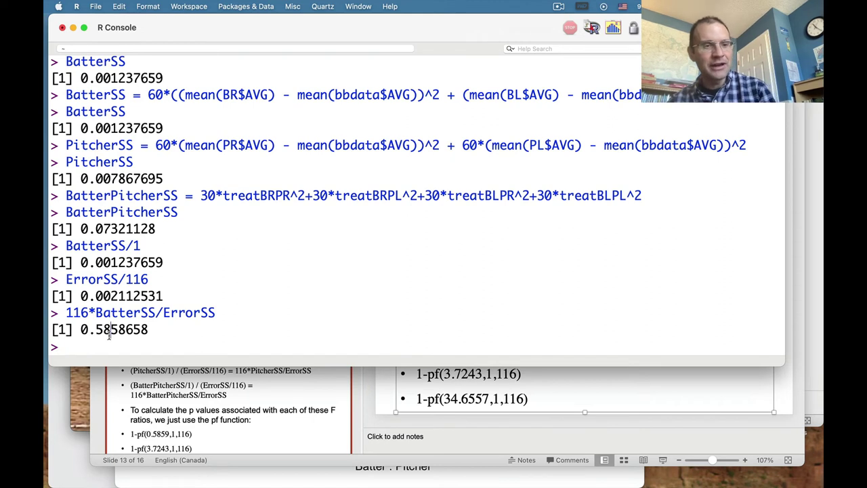
left_click_drag(95, 330, 118, 330)
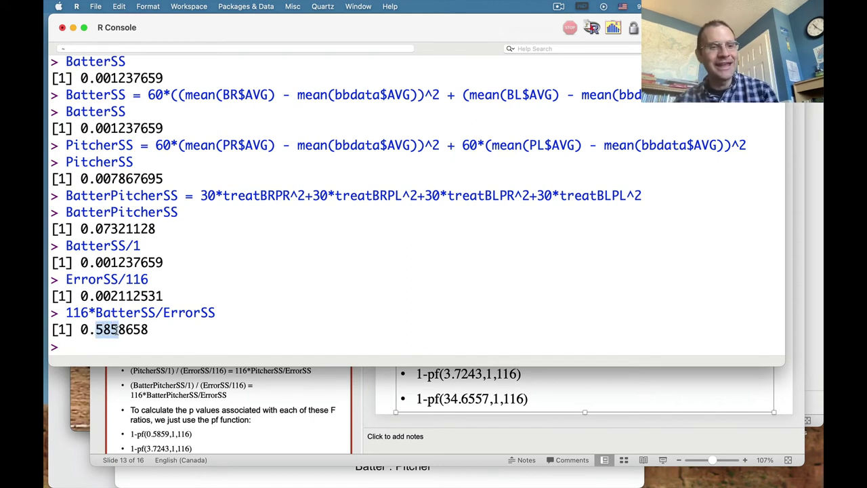
left_click(137, 343)
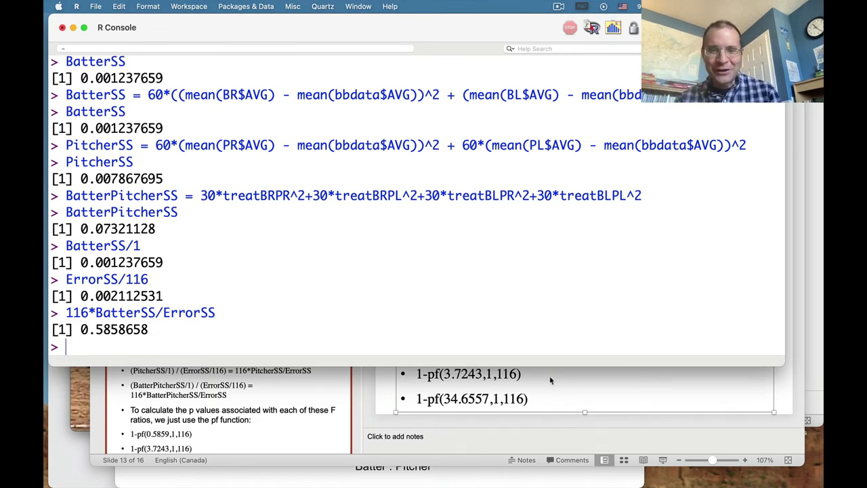
- Copy 116*PitcherSS/ErrorSS from the slide and run it, giving the Pitcher F ratio 3.724298
left_click(570, 375)
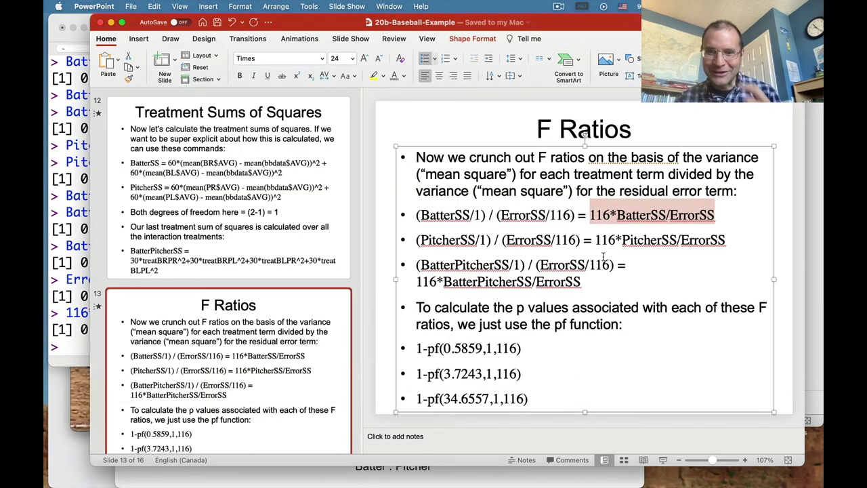
left_click(596, 240)
key("shift+Right")
key("shift+Right")
key("shift+Right")
key("shift+Right")
key("shift+Right")
key("shift+Right")
key("shift+Right")
key("shift+Right")
key("shift+Right")
key("shift+Right")
key("shift+Right")
key("shift+Right")
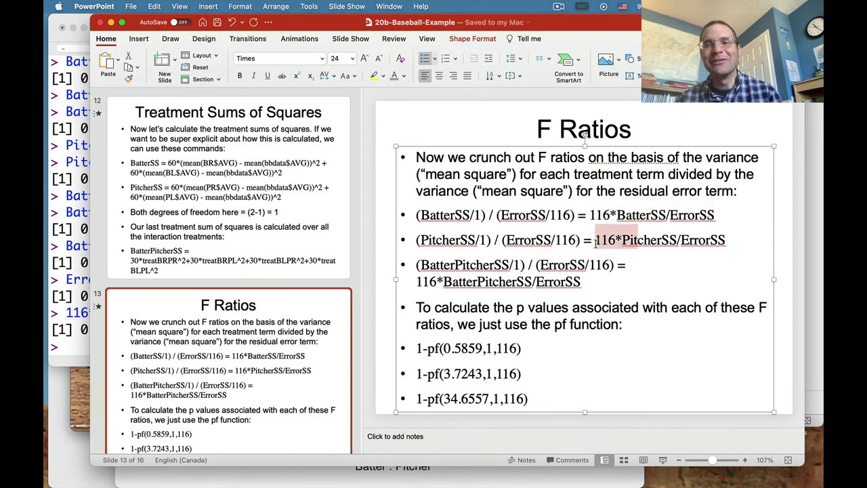
key("shift+Right")
key("shift+Right")
key("shift+Right")
key("shift+Right")
key("shift+Right")
key("shift+Right")
key("shift+Right")
key("shift+Right")
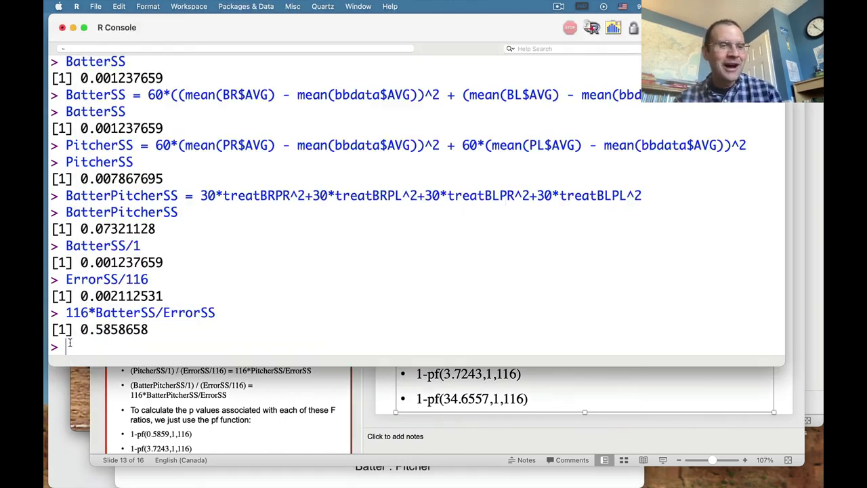
left_click(64, 350)
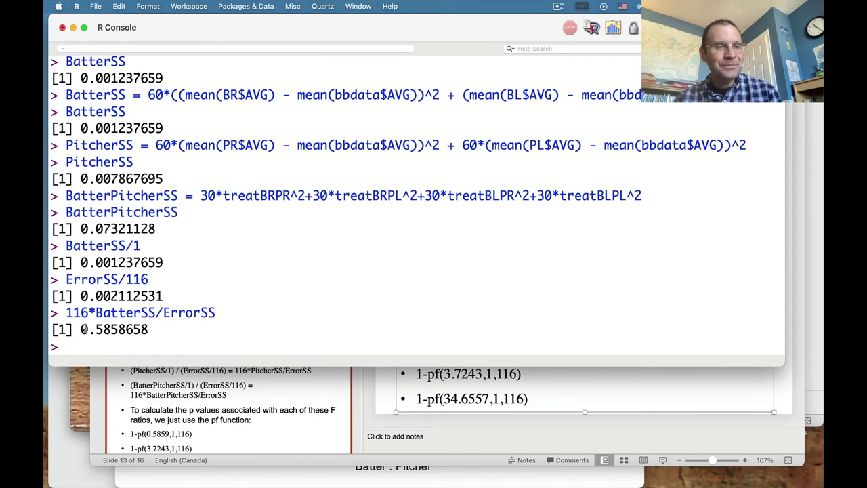
left_click_drag(81, 330, 148, 330)
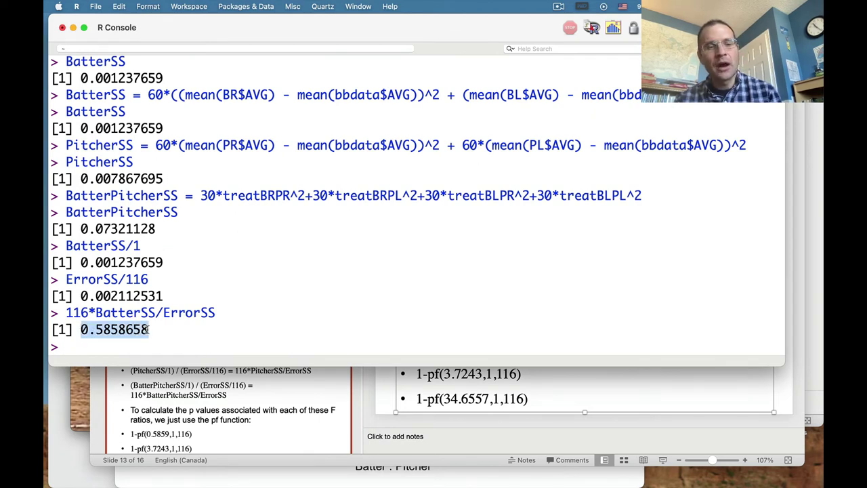
left_click(113, 348)
key("super+v")
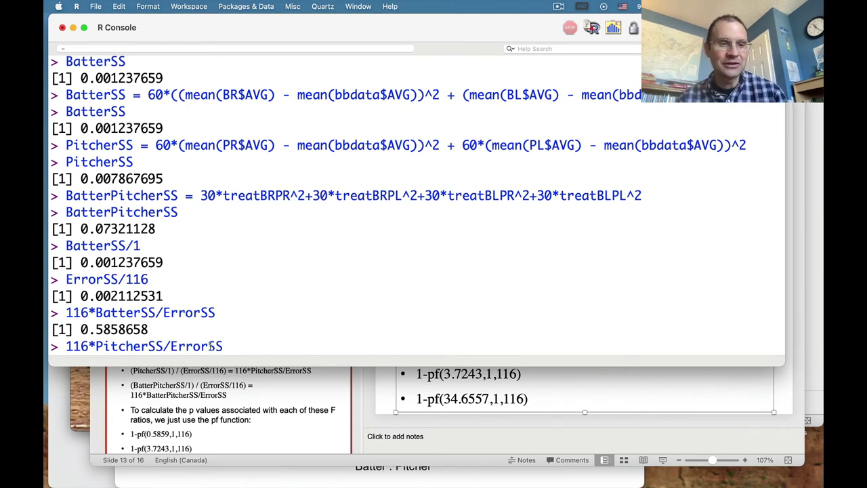
key("Return")
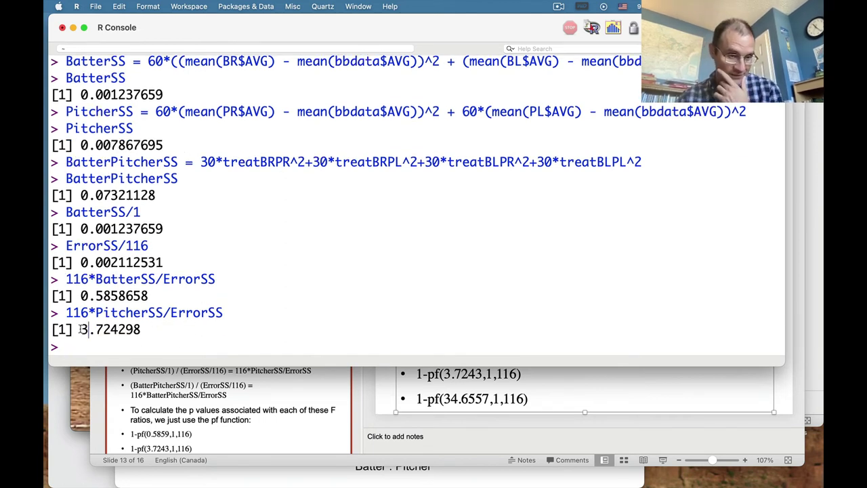
left_click_drag(79, 329, 119, 329)
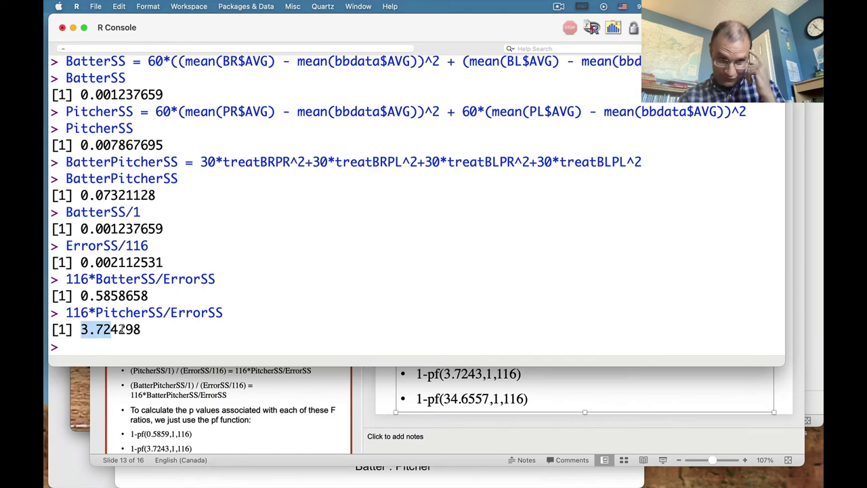
left_click(139, 329)
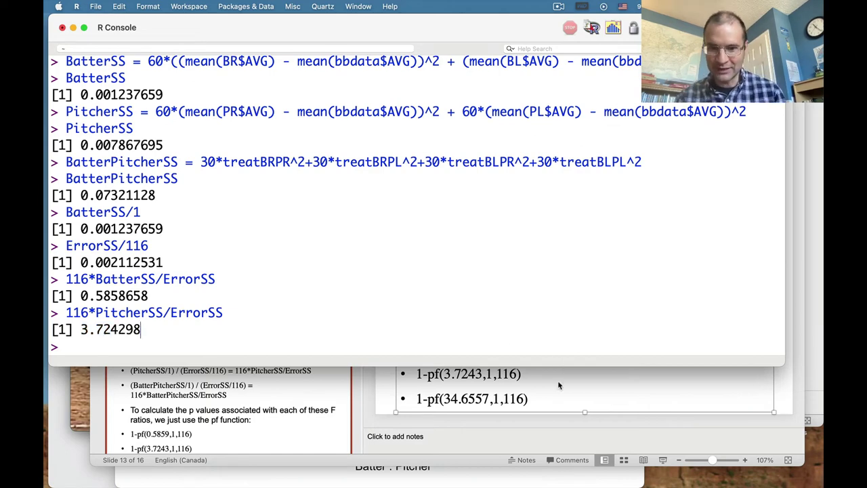
- Copy 116*BatterPitcherSS/ErrorSS from the slide and run it for the interaction F ratio
left_click(558, 378)
left_click(424, 282)
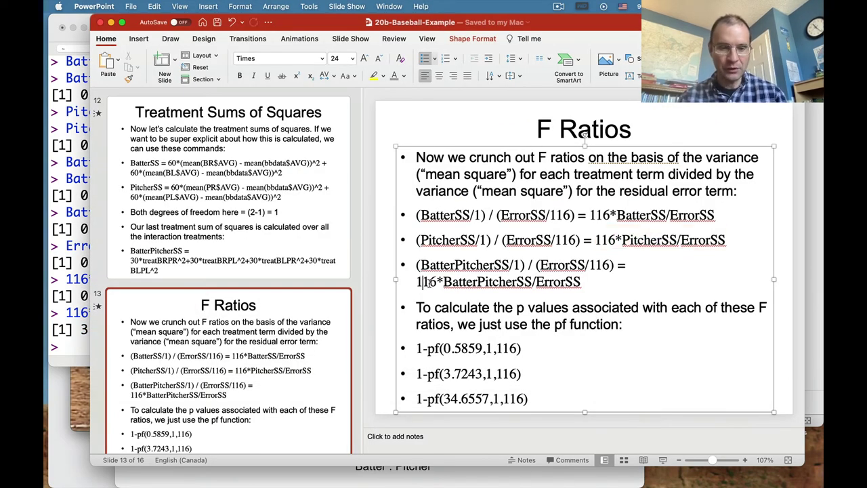
double_click(428, 282)
key("super+c")
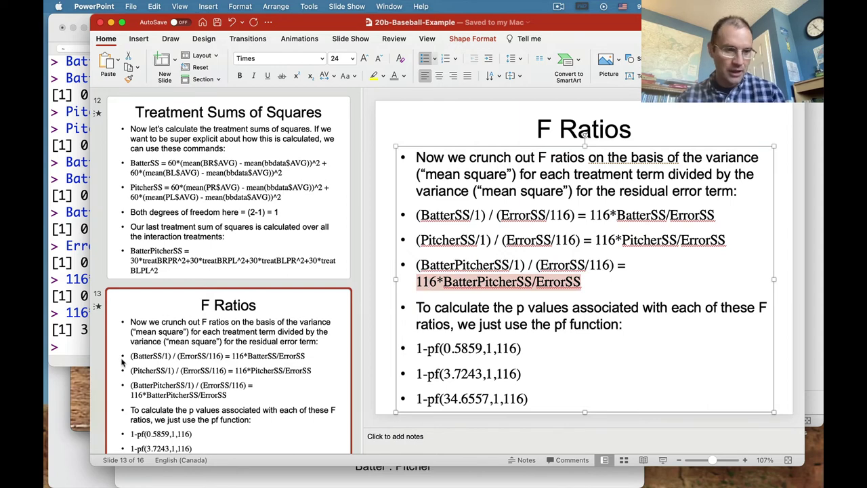
left_click(62, 343)
key("super+v")
key("Return")
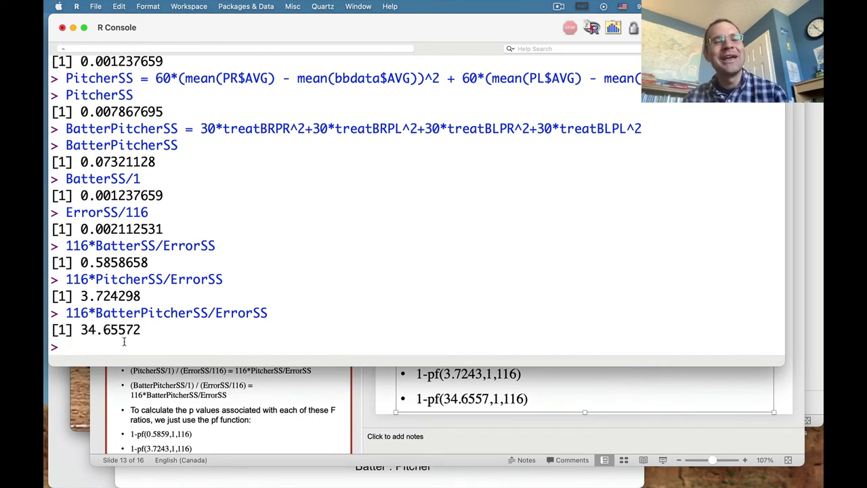
- Note the interaction F ratio 34.65572 and copy 1-pf(0.5859,1,116) from the slide
left_click_drag(81, 330, 143, 329)
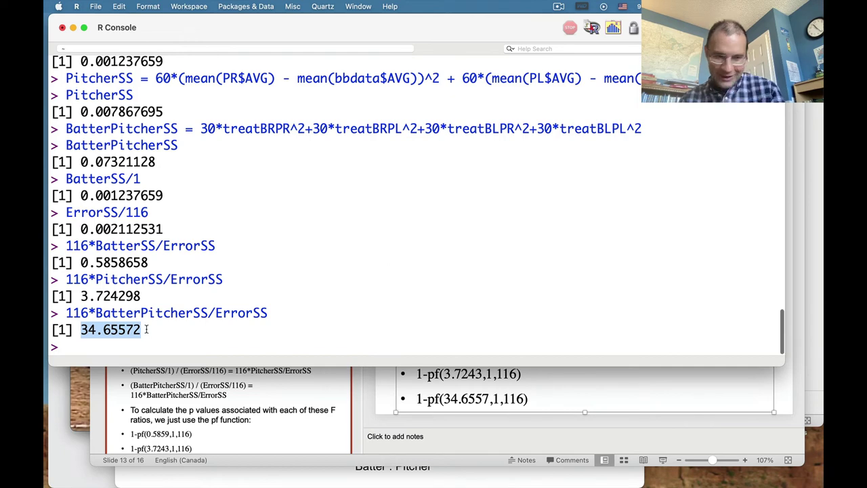
left_click(145, 330)
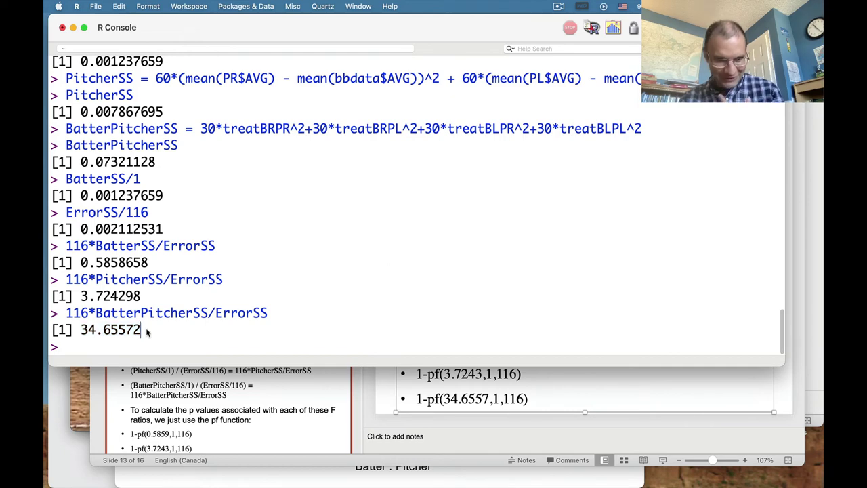
left_click(537, 390)
left_click(417, 349)
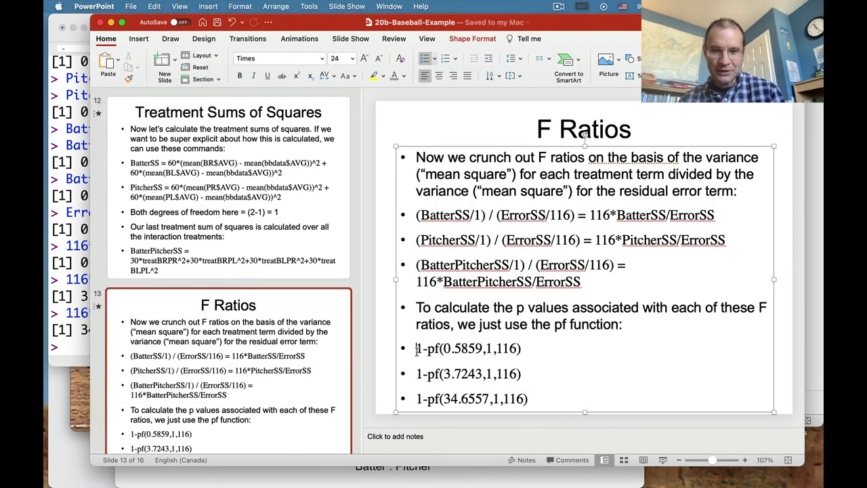
triple_click(416, 350)
key("super+c")
- Run 1-pf(0.5859,1,116) in R, giving the Batter p value 0.4455636
left_click(71, 346)
key("super+v")
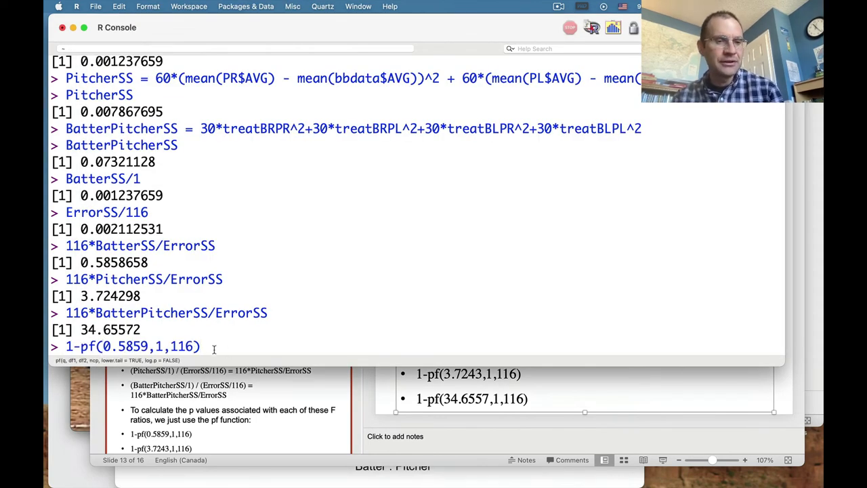
left_click_drag(103, 347, 151, 346)
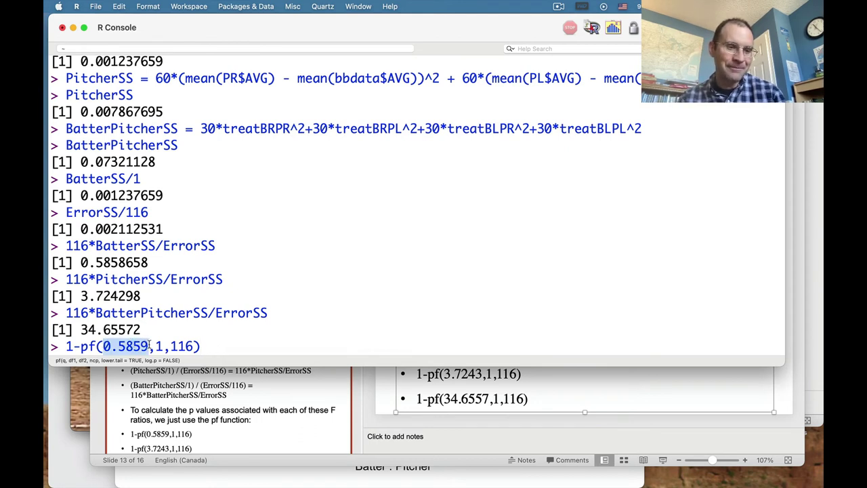
left_click(150, 346)
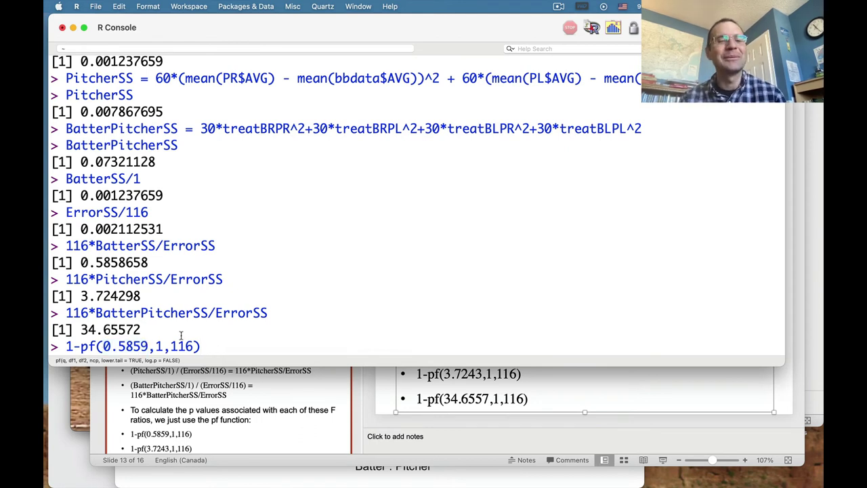
left_click(214, 345)
key("Return")
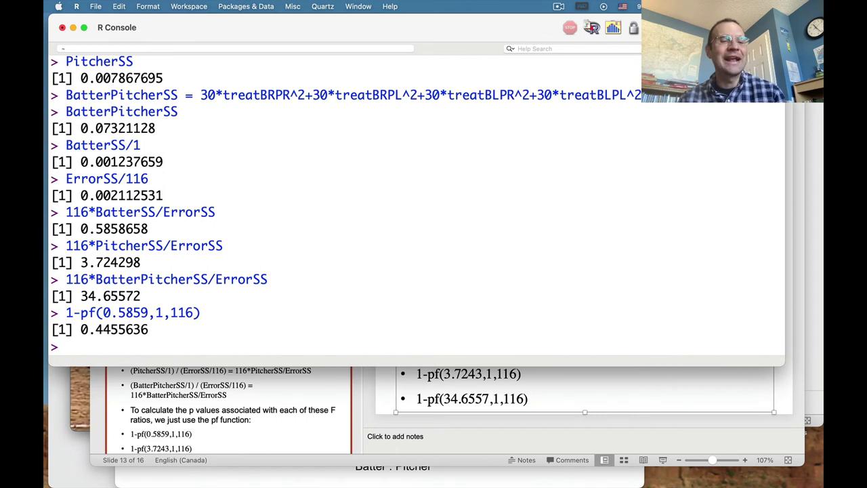
left_click_drag(95, 329, 125, 330)
left_click(126, 329)
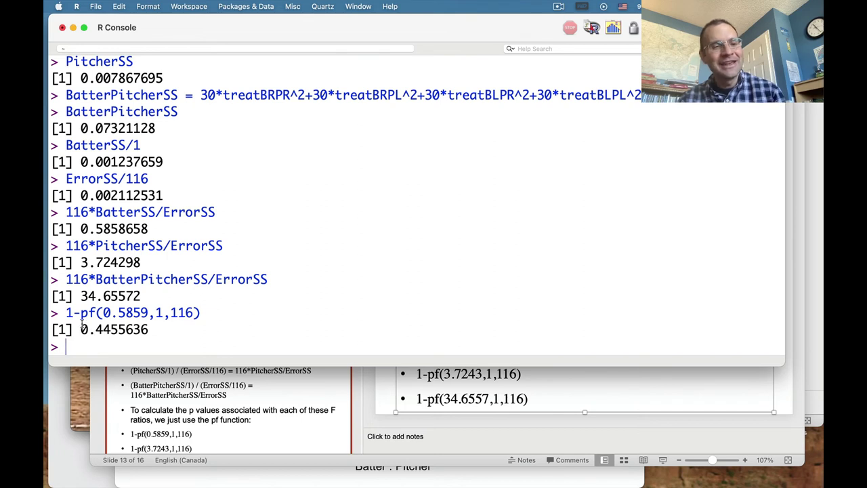
left_click_drag(80, 312, 149, 312)
left_click(149, 313)
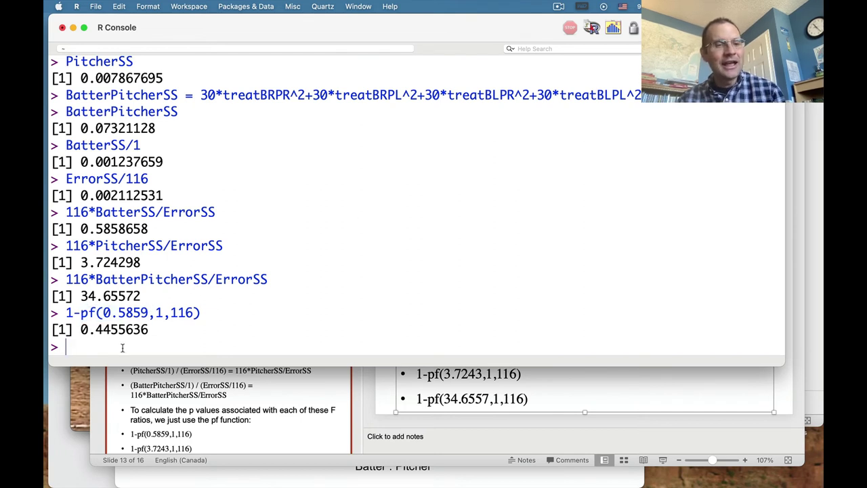
- Rerun the pf command with 0.5859 replaced by (116*BatterSS/ErrorSS)
key("Up")
left_click(149, 347)
key("BackSpace")
key("BackSpace")
key("BackSpace")
key("BackSpace")
key("BackSpace")
key("BackSpace")
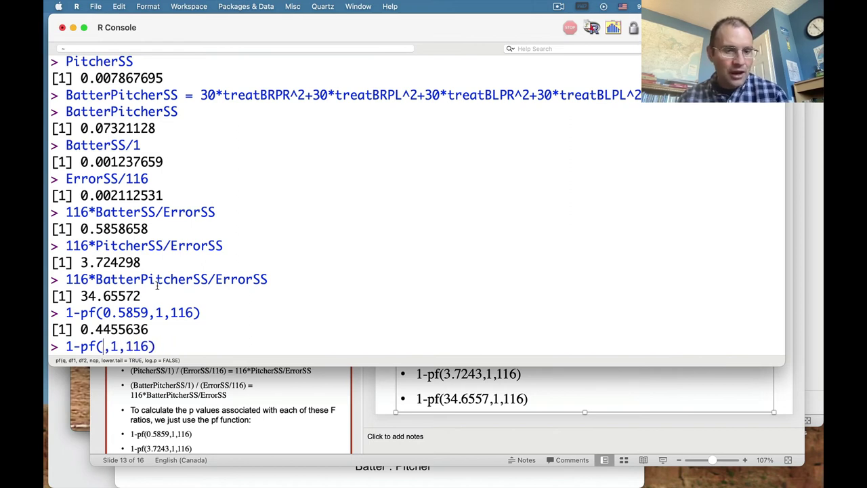
type("(")
left_click_drag(65, 212, 218, 212)
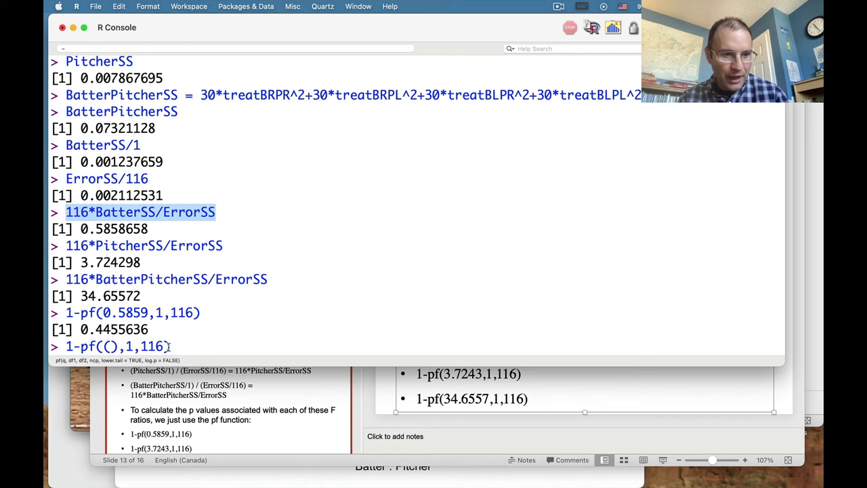
left_click(114, 345)
key("super+v")
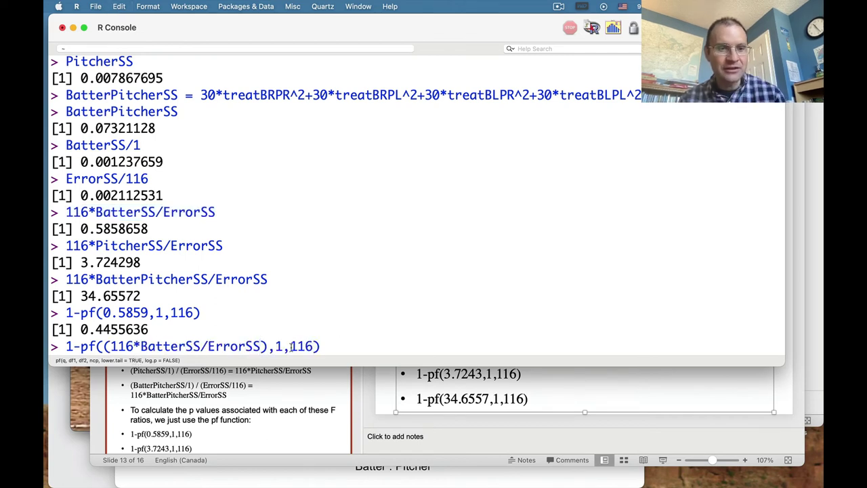
left_click(336, 346)
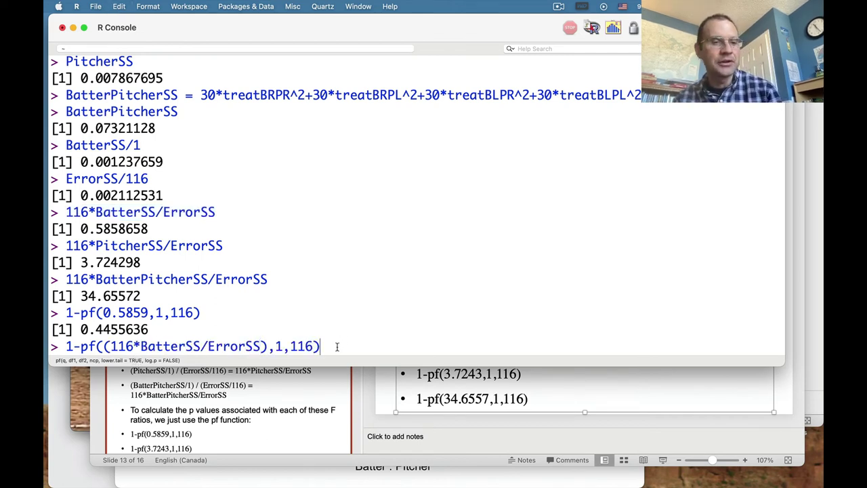
key("Return")
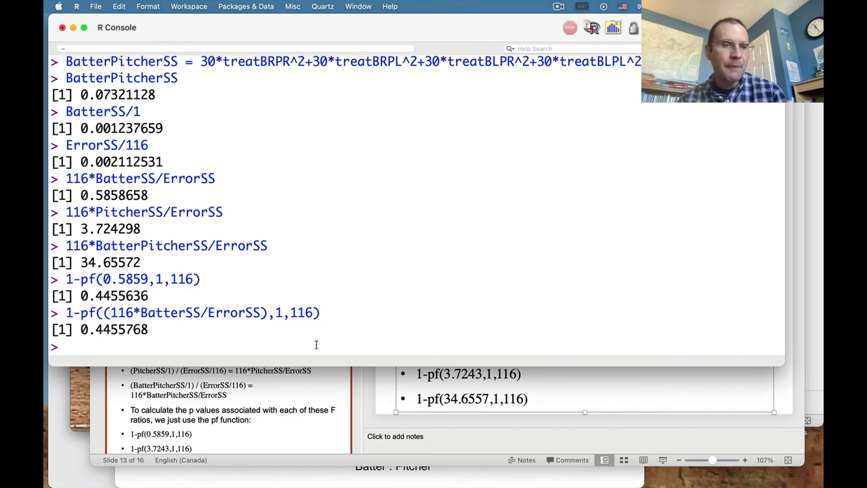
- Compare the exact-F p value 0.4455768 with the rounded-F p value 0.4455636
left_click_drag(95, 196, 151, 196)
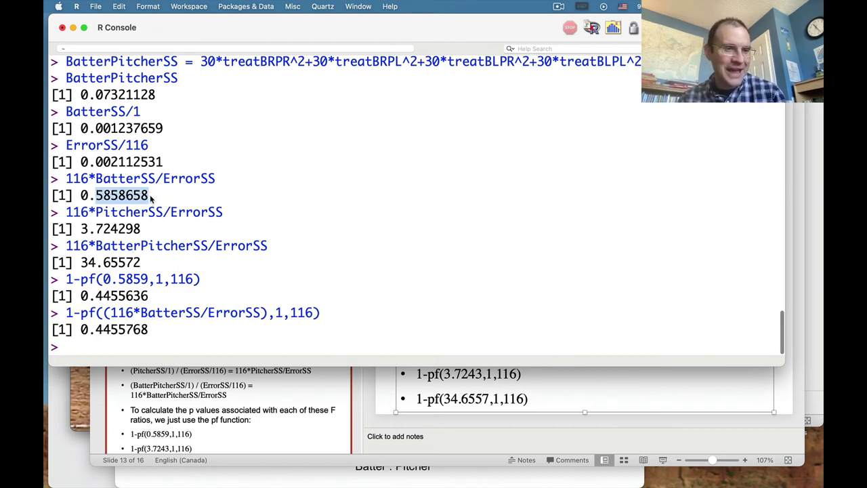
left_click(155, 313)
left_click_drag(95, 330, 149, 329)
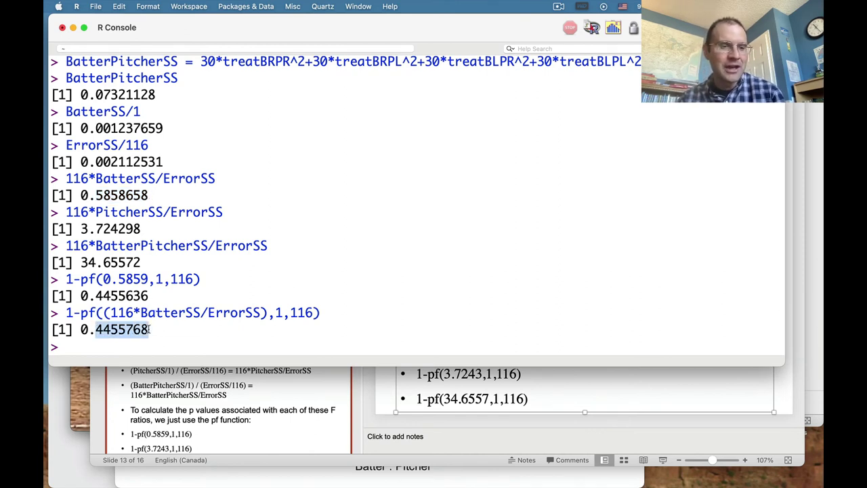
left_click_drag(95, 296, 148, 295)
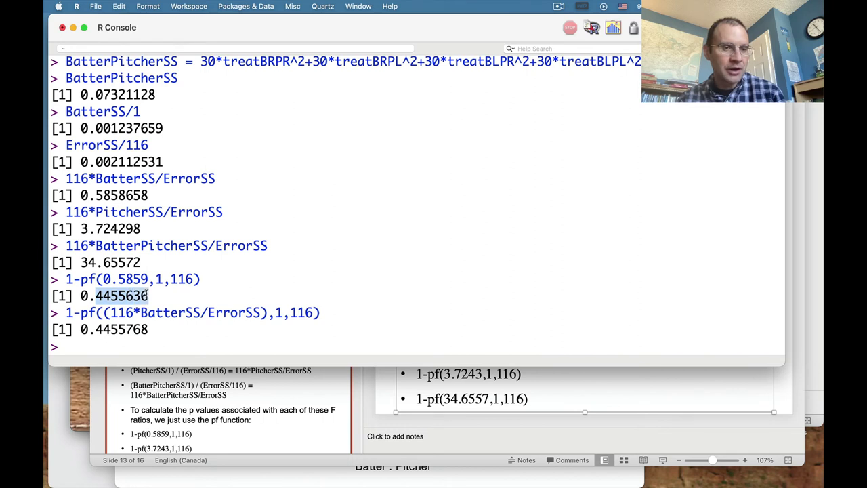
left_click(153, 295)
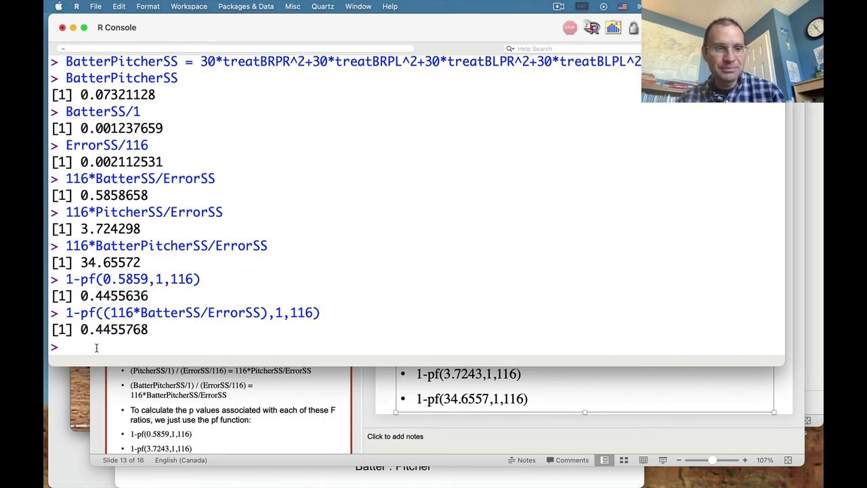
- Edit the pf command to use F value 3.7243, giving p value 0.05606792
key("Up")
key("Up")
key("Left")
key("Left")
key("Left")
key("Left")
key("Left")
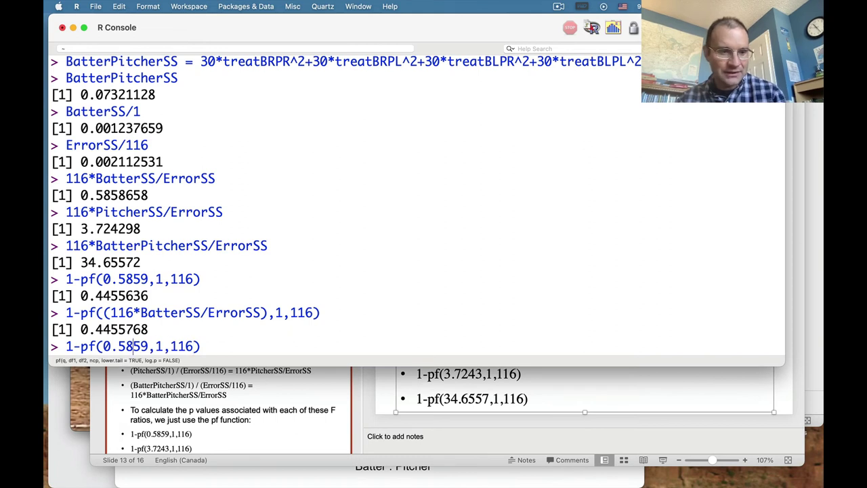
key("Right")
key("Right")
key("BackSpace")
key("BackSpace")
key("BackSpace")
key("BackSpace")
type("3.7")
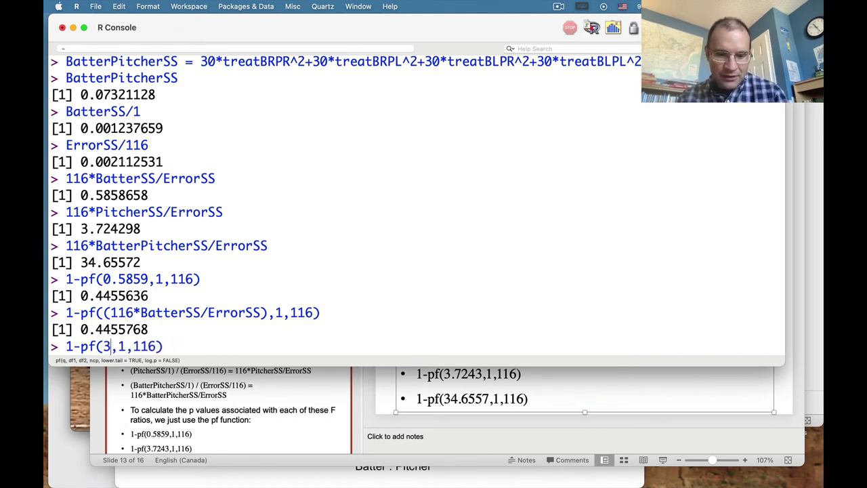
type("243")
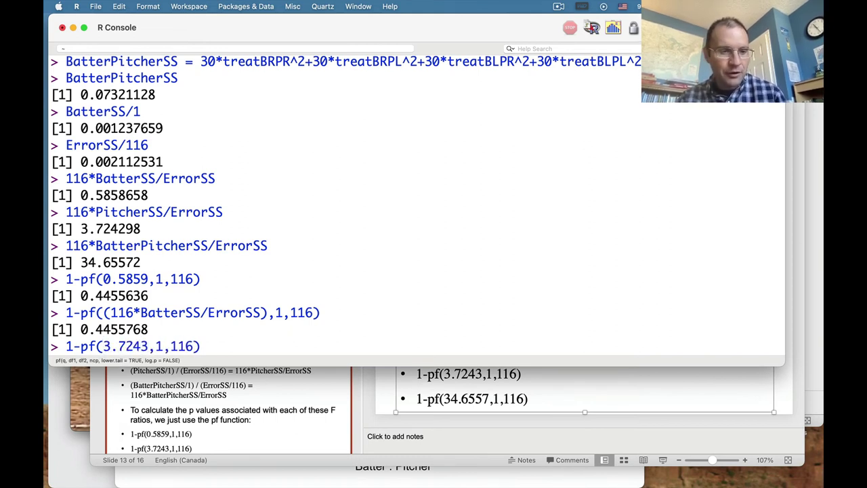
key("Return")
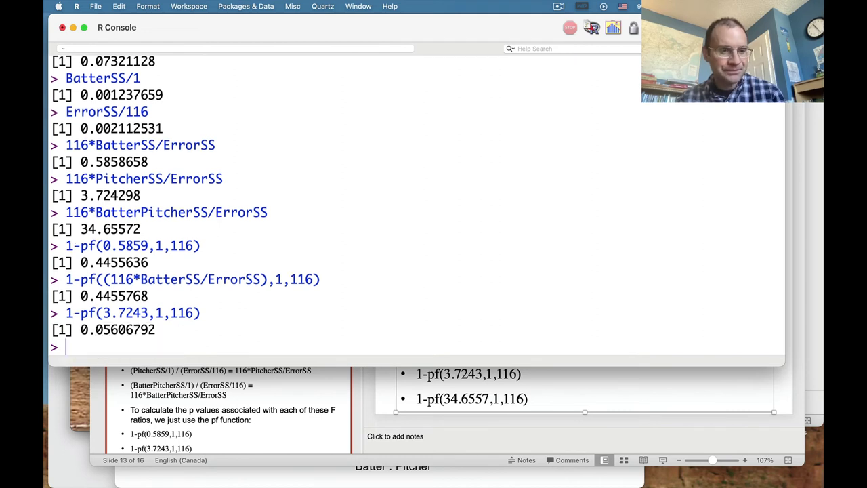
left_click_drag(95, 330, 116, 330)
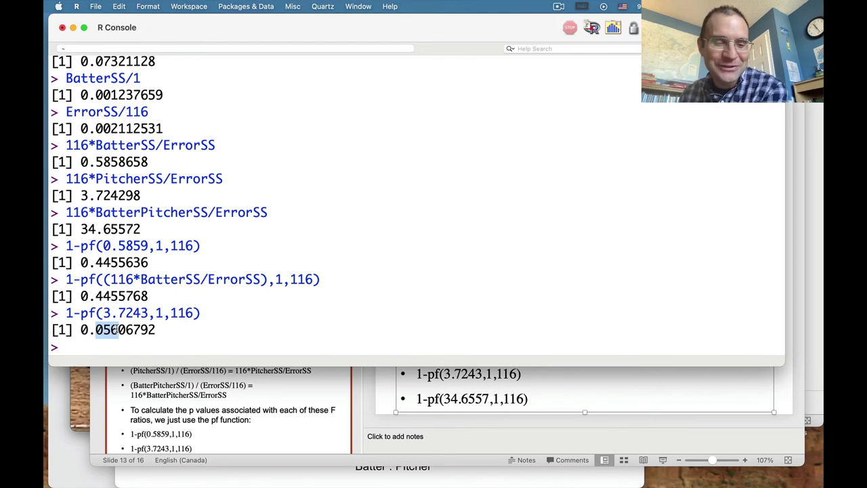
left_click(111, 332)
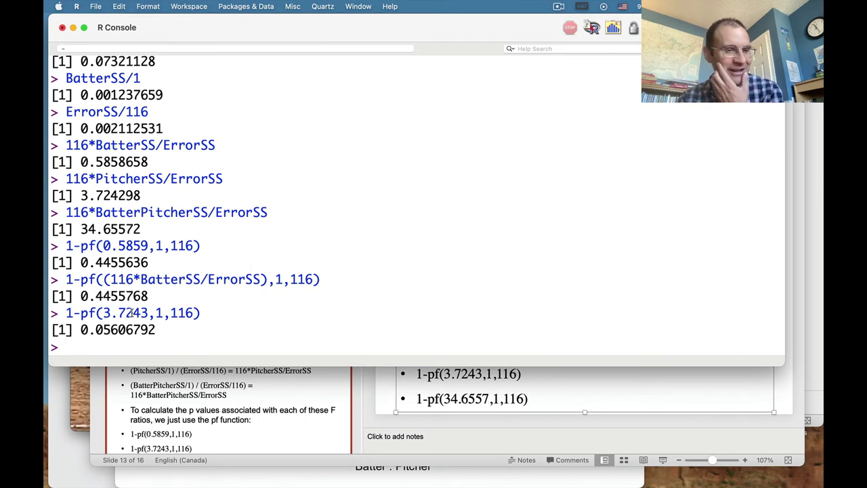
- Change the F value to 34.6557, giving p value 3.905893e-08
key("Up")
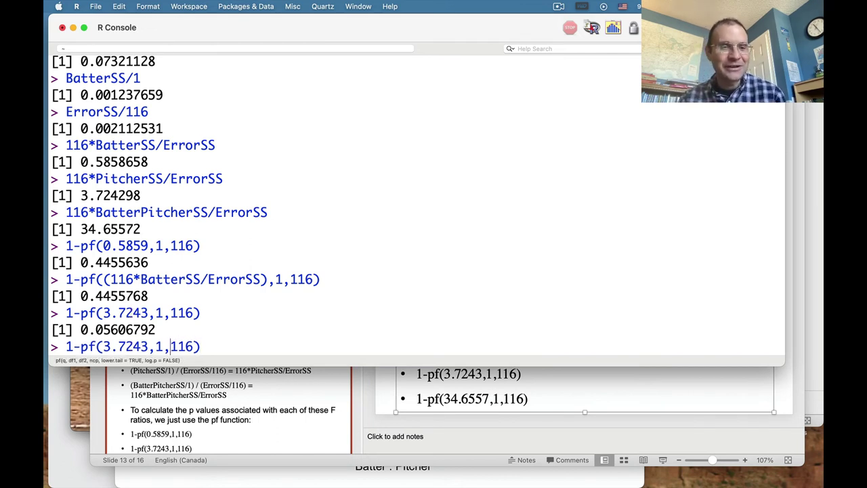
key("BackSpace")
key("BackSpace")
key("BackSpace")
key("BackSpace")
key("BackSpace")
type("4.6557")
key("Return")
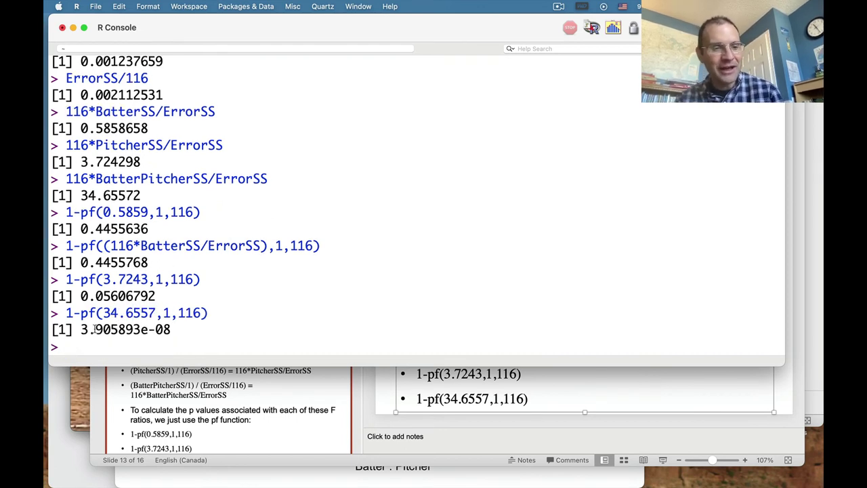
left_click_drag(81, 329, 171, 329)
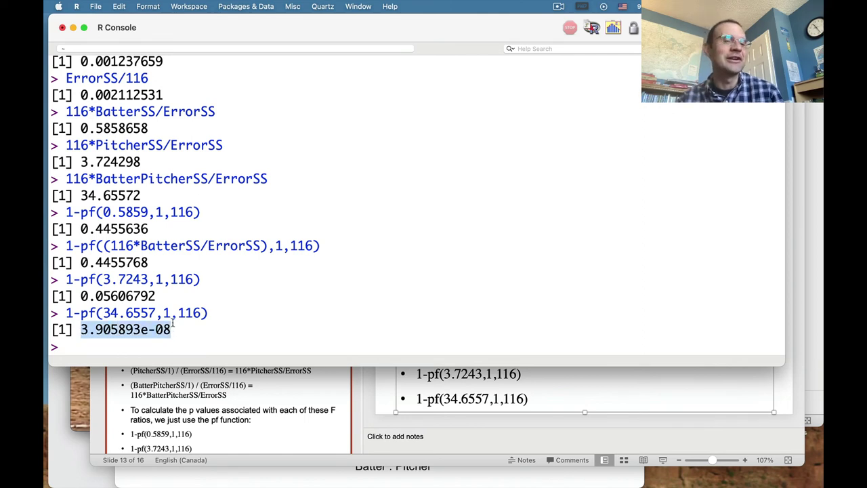
left_click_drag(102, 313, 156, 310)
left_click(118, 329)
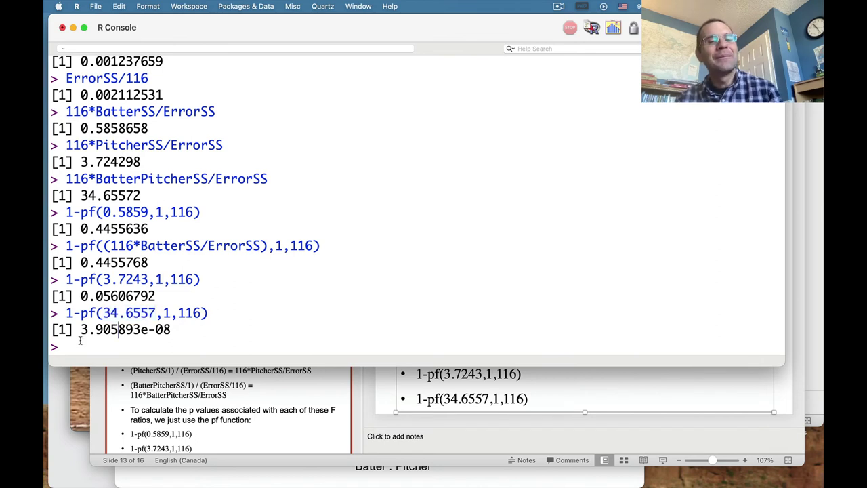
- Enter .00000003905893 to show the interaction p value written as a decimal
type(".0")
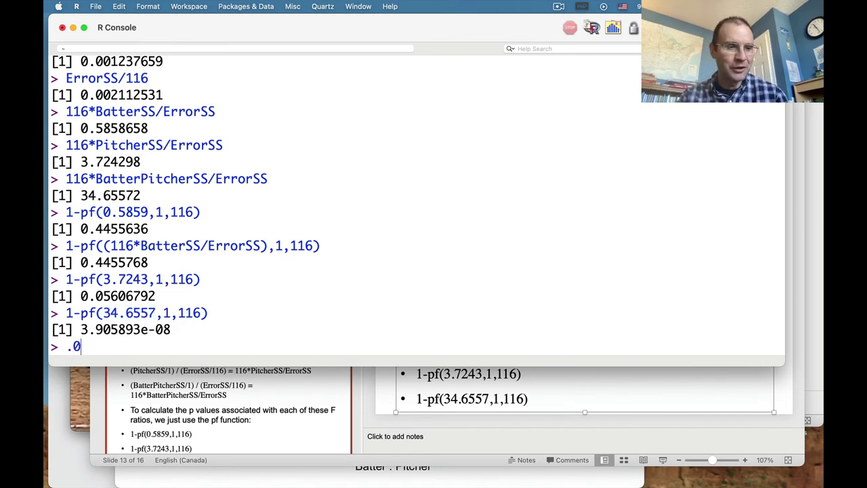
type("000000")
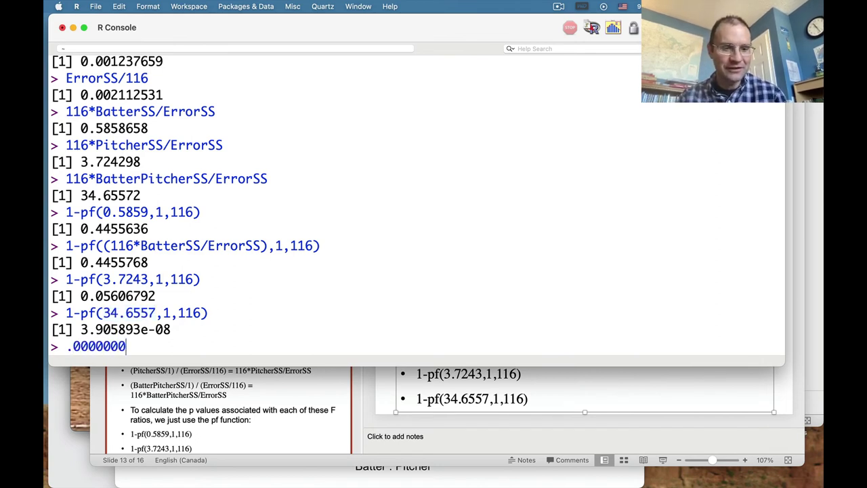
type("3905893")
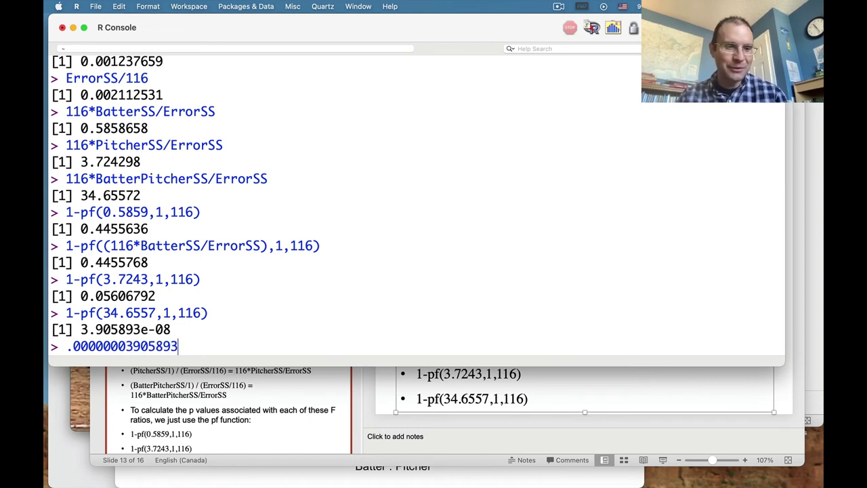
key("Return")
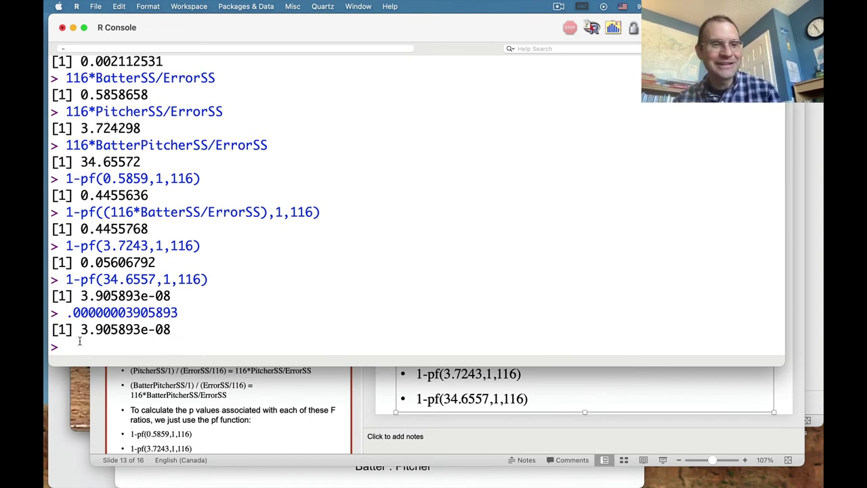
left_click_drag(74, 313, 129, 314)
left_click_drag(102, 280, 155, 279)
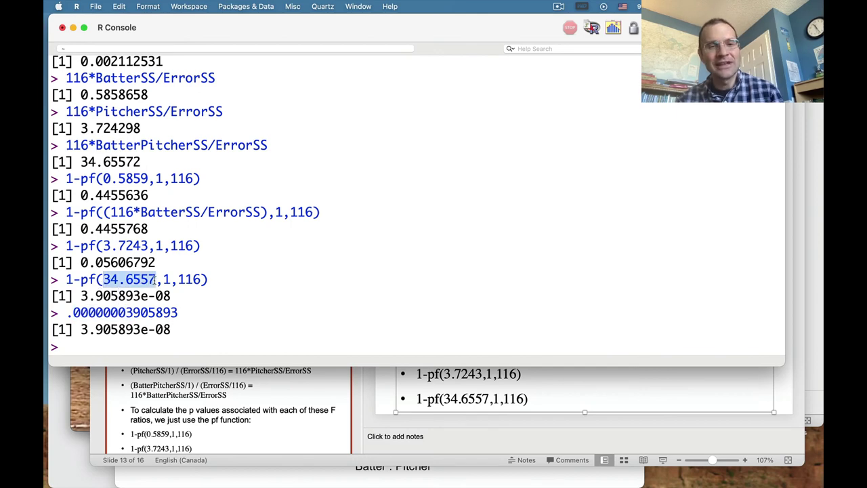
- Advance the deck to slide 14, 'Home Run!', listing aov shortcut commands, then return to R
left_click(335, 377)
scroll(272, 387, "down", 5)
scroll(272, 387, "down", 4)
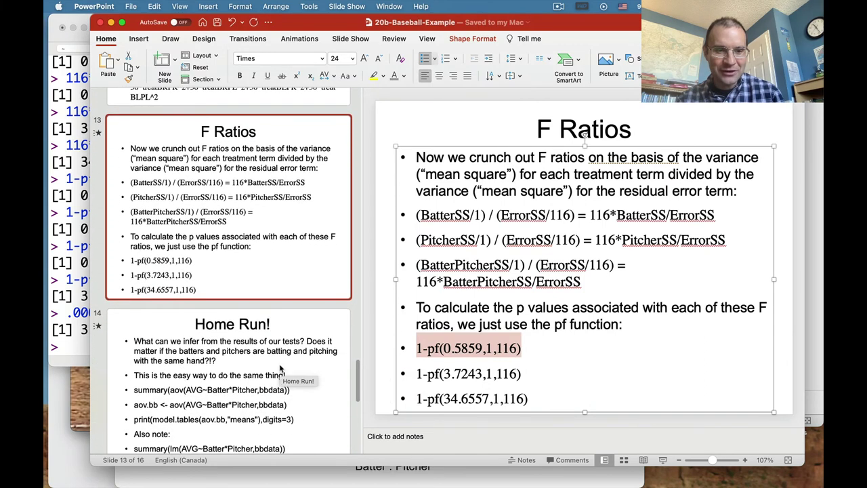
left_click(282, 368)
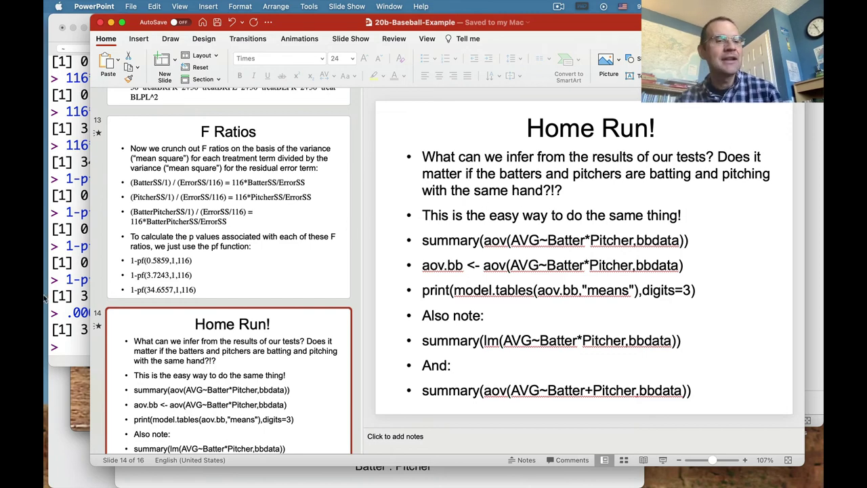
left_click(66, 308)
left_click(358, 6)
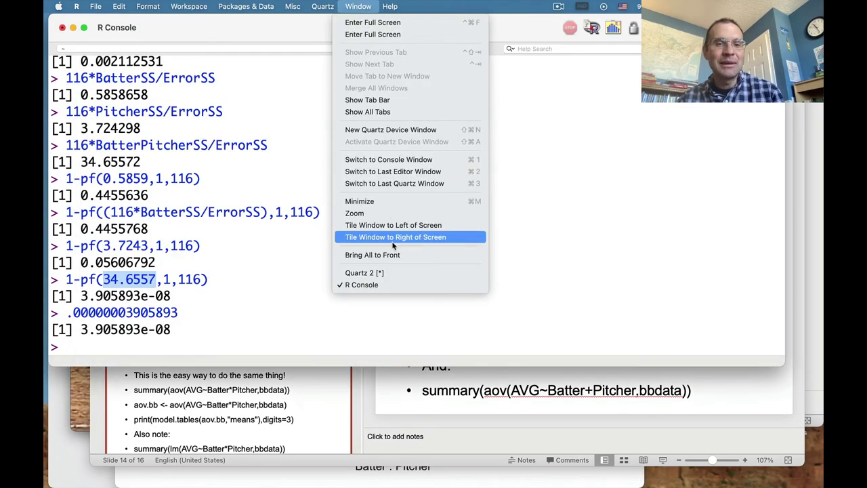
left_click(383, 274)
left_click_drag(313, 23, 426, 19)
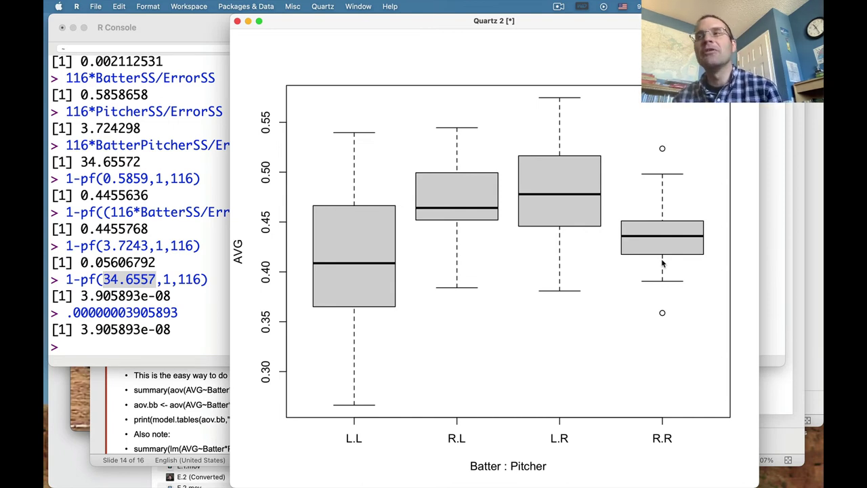
key("super+0")
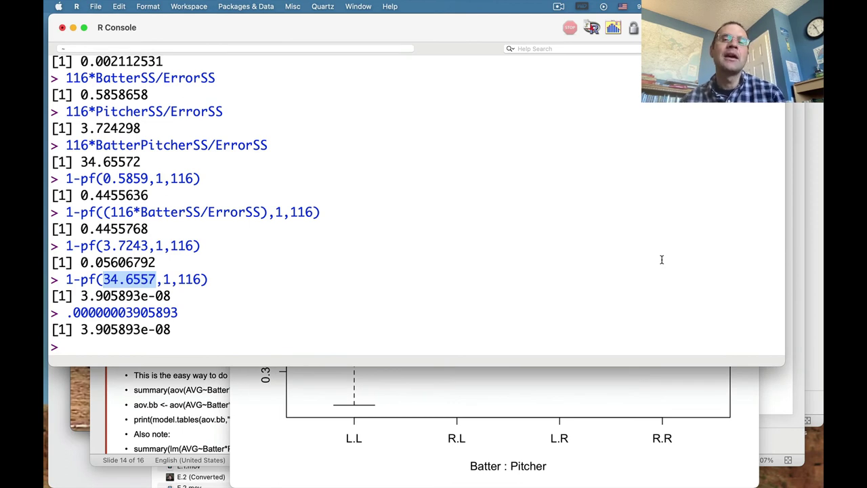
left_click(603, 420)
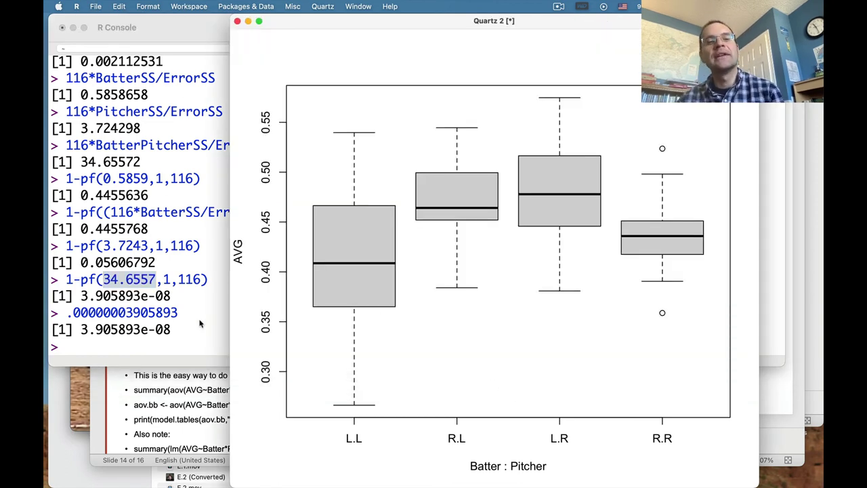
left_click(183, 319)
left_click(400, 411)
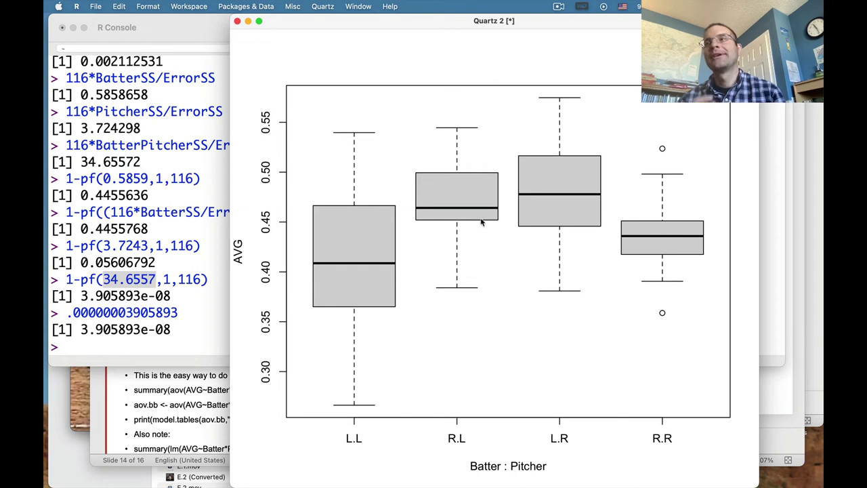
left_click_drag(404, 21, 361, 20)
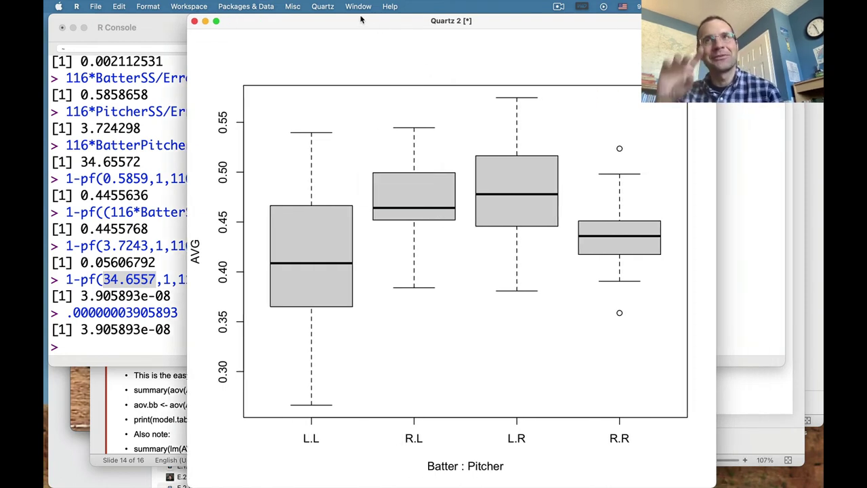
left_click_drag(361, 20, 356, 20)
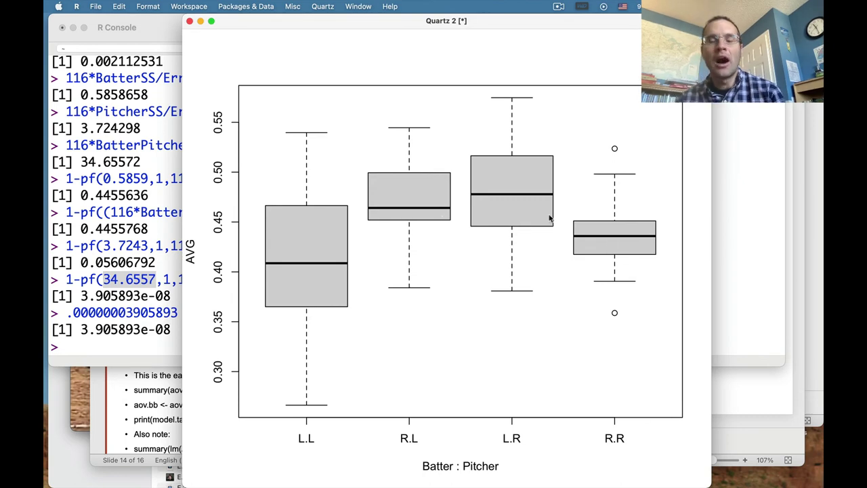
left_click(125, 338)
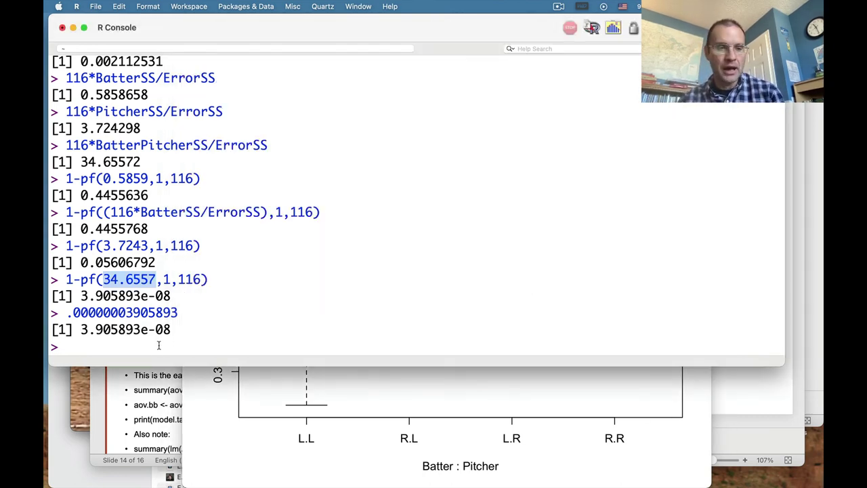
left_click(159, 346)
- Bring PowerPoint back to the front and go to slide 7, 'Two-Way ANOVA time!'
left_click(742, 400)
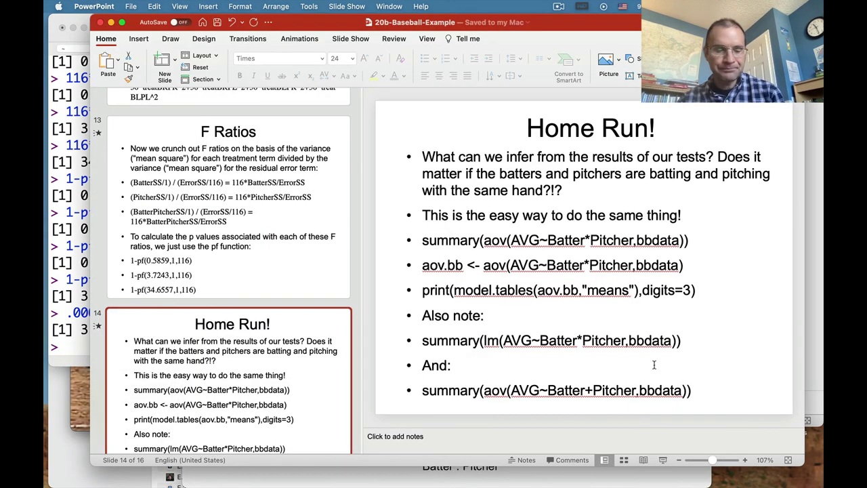
scroll(238, 319, "up", 20)
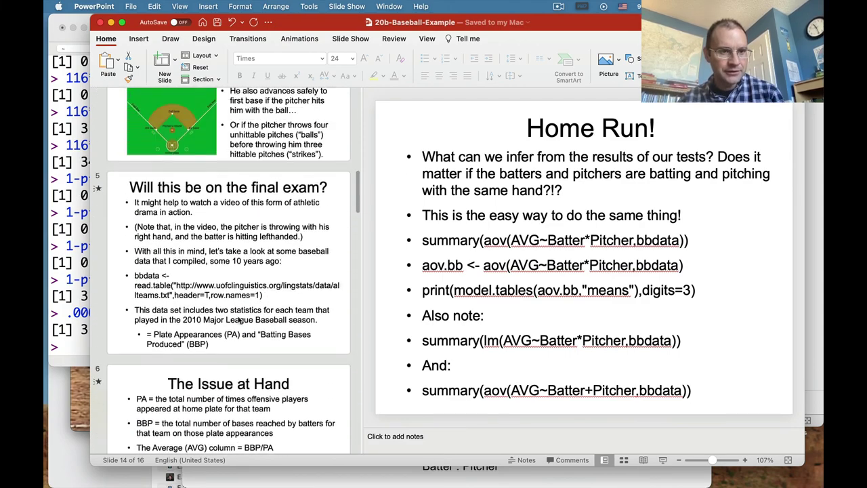
scroll(237, 319, "down", 10)
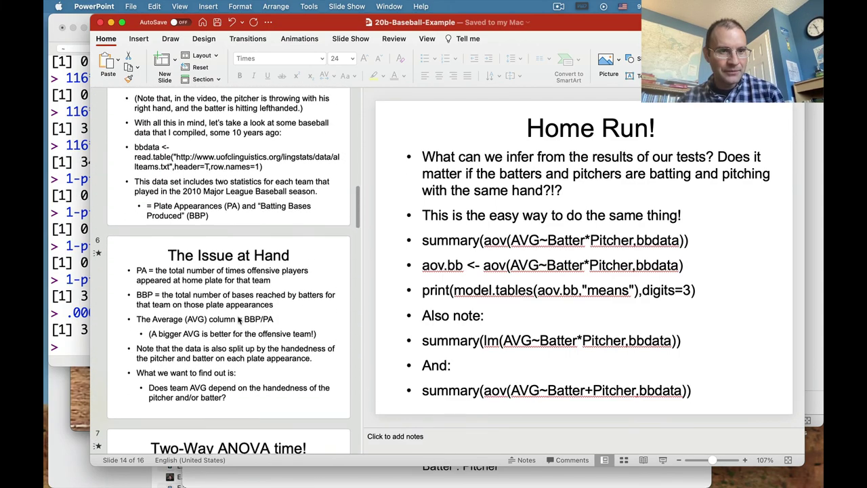
scroll(239, 319, "down", 3)
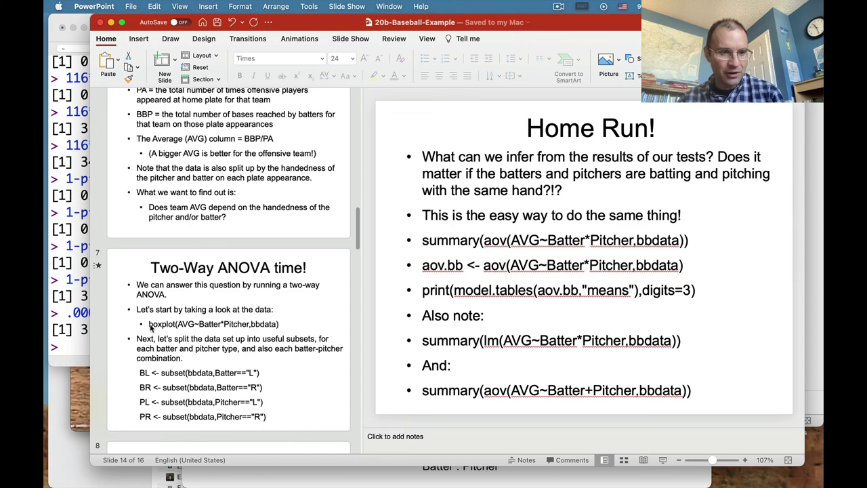
left_click(153, 330)
- Copy boxplot(AVG~Batter*Pitcher,bbdata) from the slide and paste it at the R prompt
left_click(448, 229)
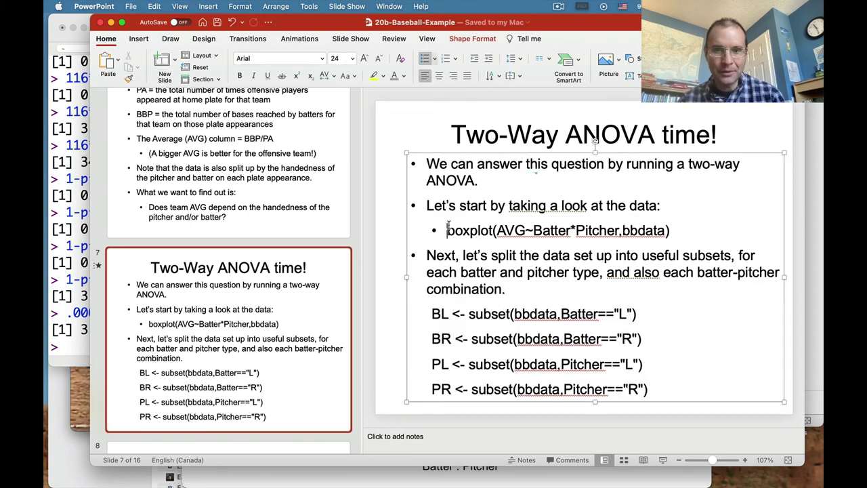
key("shift+Down")
key("shift+Left")
key("super+c")
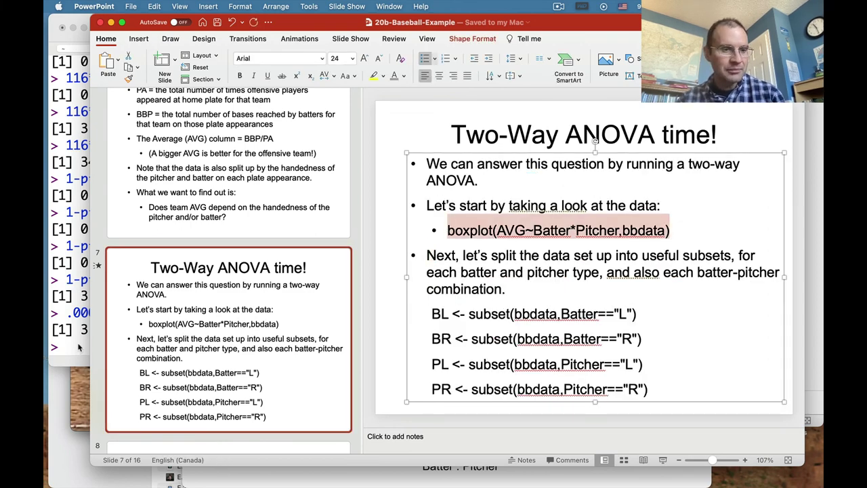
left_click(79, 345)
key("super+v")
- Edit the command to boxplot(AVG~Batter,bbdata), run it and view the plot window
key("BackSpace")
key("BackSpace")
key("BackSpace")
key("BackSpace")
key("BackSpace")
key("BackSpace")
key("BackSpace")
key("BackSpace")
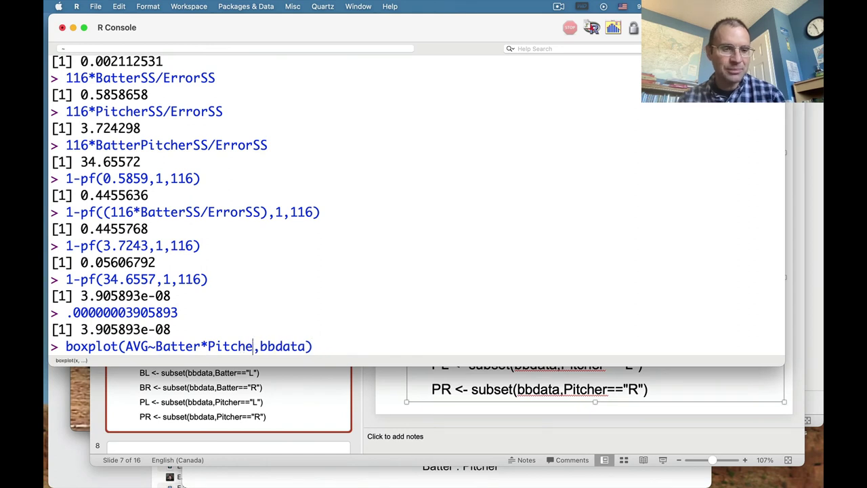
key("Return")
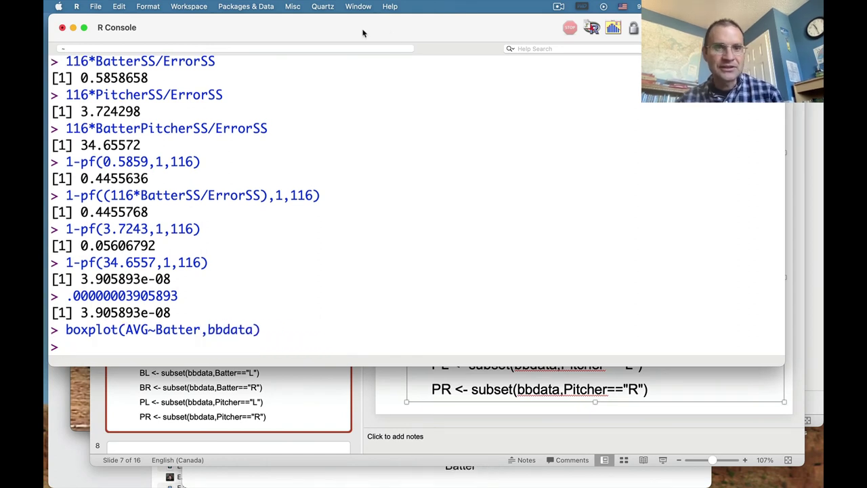
left_click(359, 6)
left_click(379, 273)
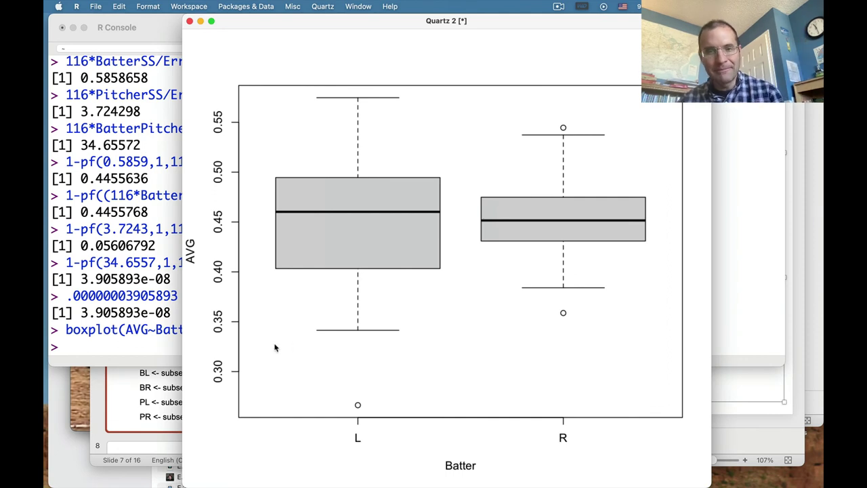
- Run boxplot(AVG~Pitcher,bbdata) and view the Pitcher boxplot
left_click(98, 351)
key("Up")
key("Left")
key("Left")
key("Left")
key("Left")
key("Left")
key("Left")
key("Left")
key("BackSpace")
key("BackSpace")
key("BackSpace")
key("BackSpace")
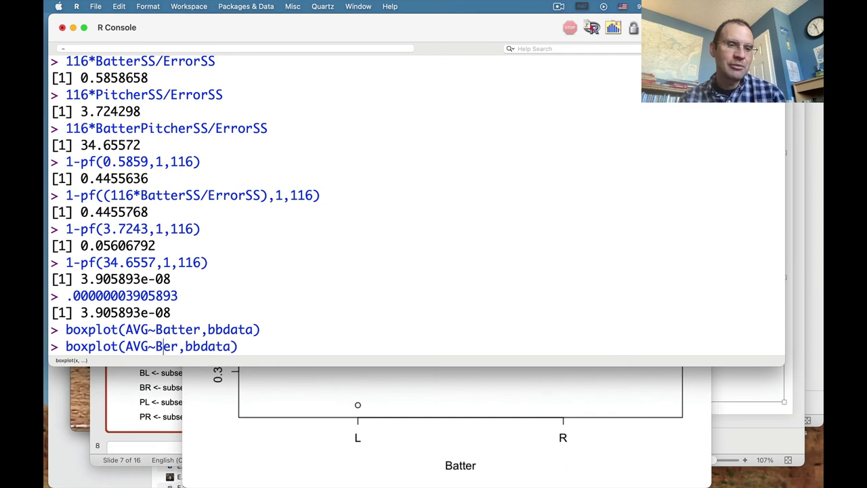
type("Pitch")
key("Return")
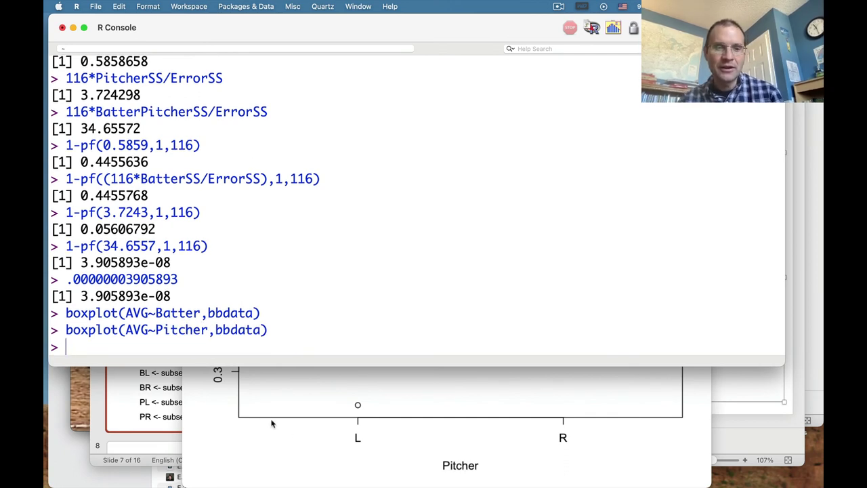
left_click(267, 420)
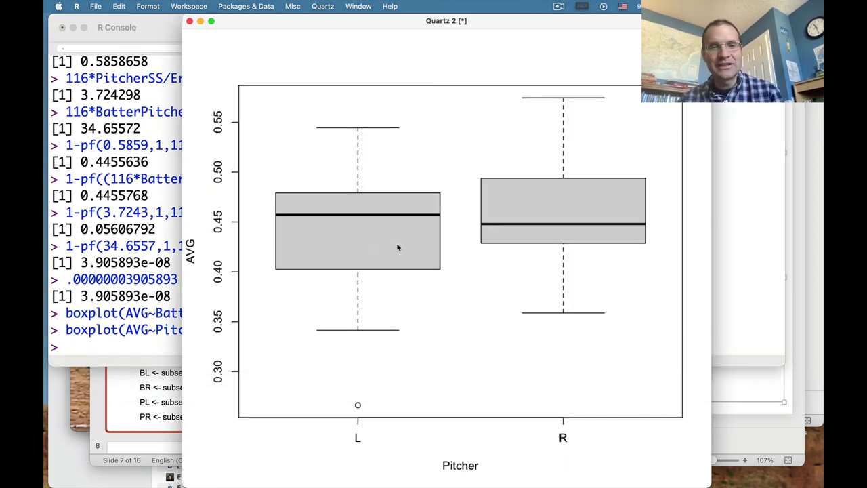
- Run boxplot(AVG~Batter*Pitcher,bbdata) and view the L.L, R.L, L.R, R.R comparison
left_click(131, 361)
key("Up")
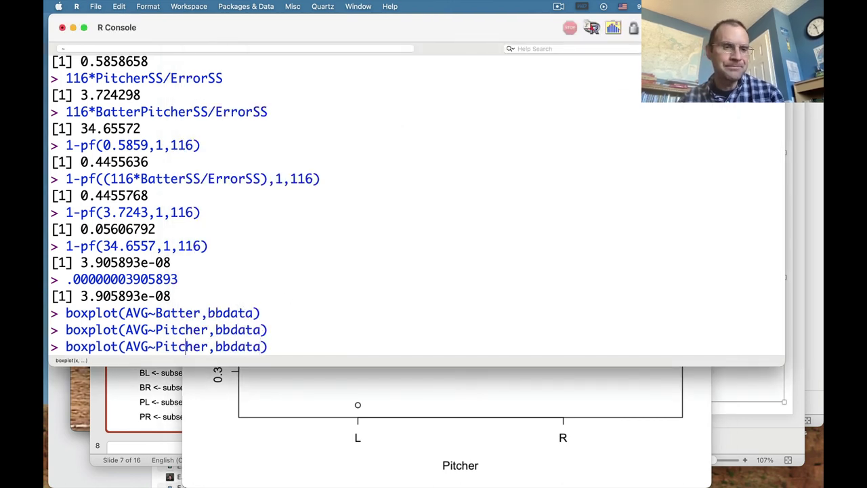
type("Batter*")
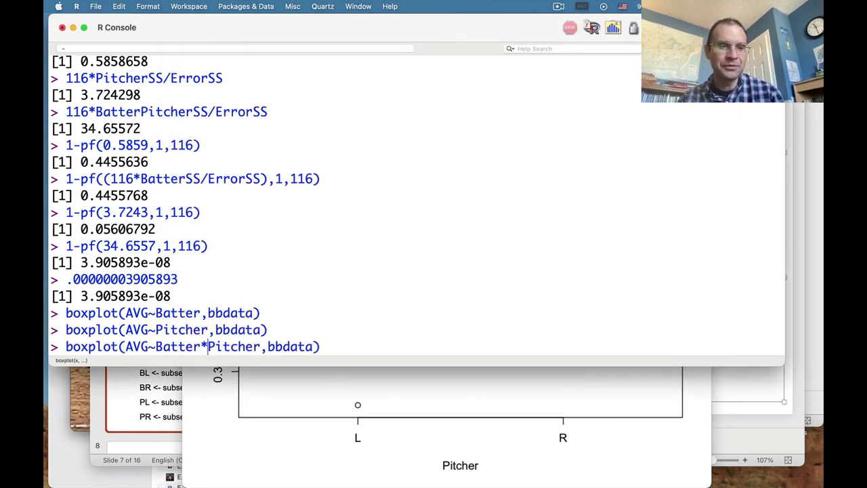
key("Return")
left_click(284, 401)
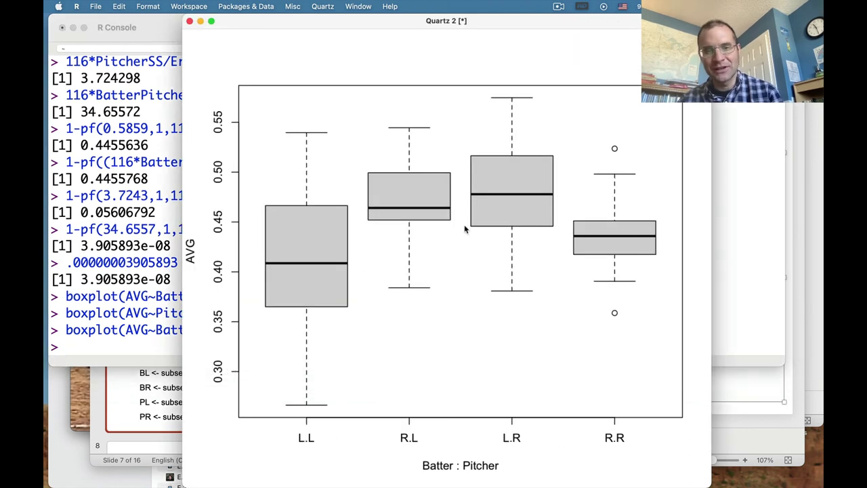
key("super+grave")
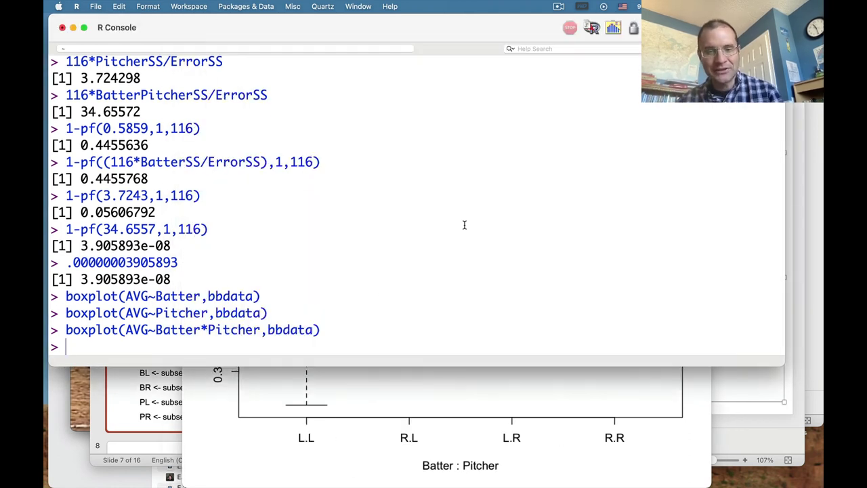
left_click(442, 390)
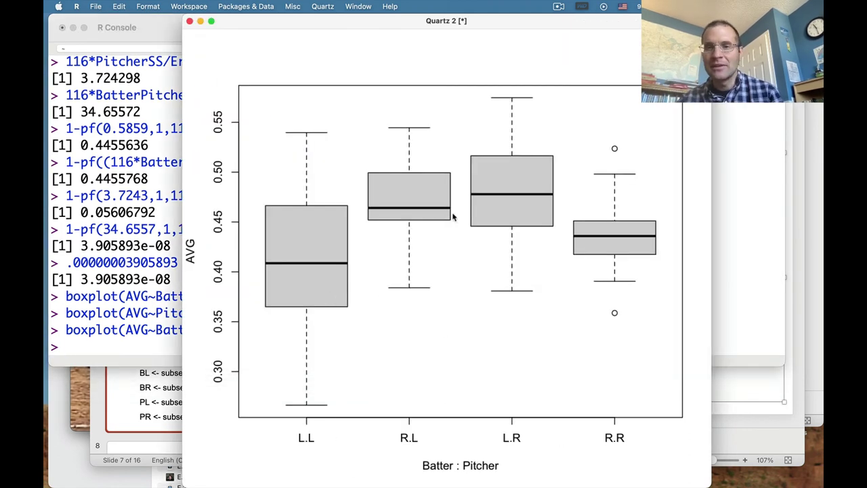
left_click(774, 394)
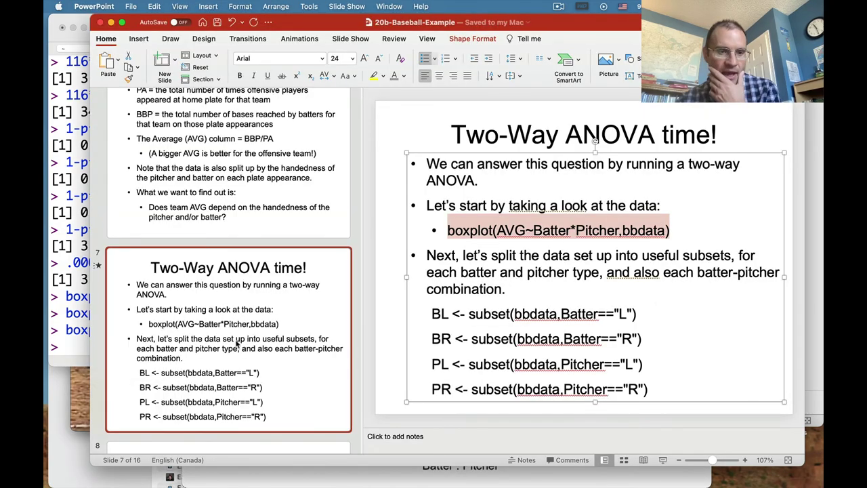
- Take summary(aov(AVG~Batter*Pitcher,bbdata)) from the Home Run! slide and paste it at the R prompt
scroll(237, 344, "down", 15)
scroll(237, 344, "down", 5)
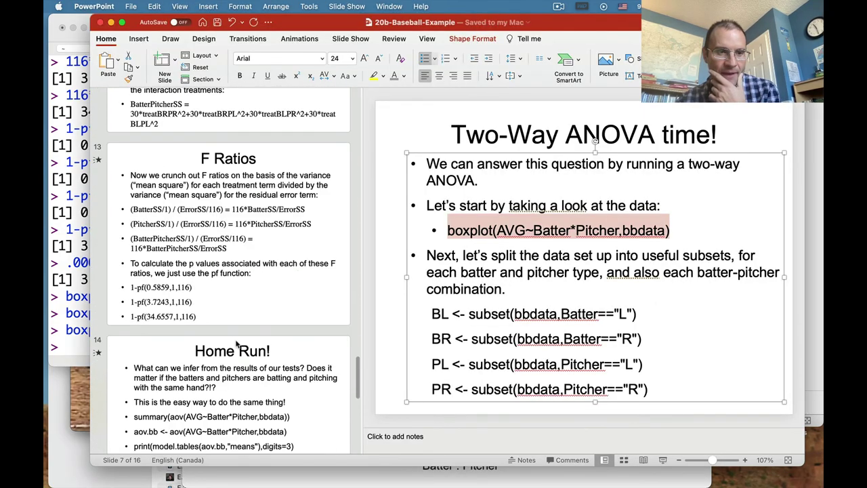
scroll(237, 344, "down", 3)
left_click(237, 345)
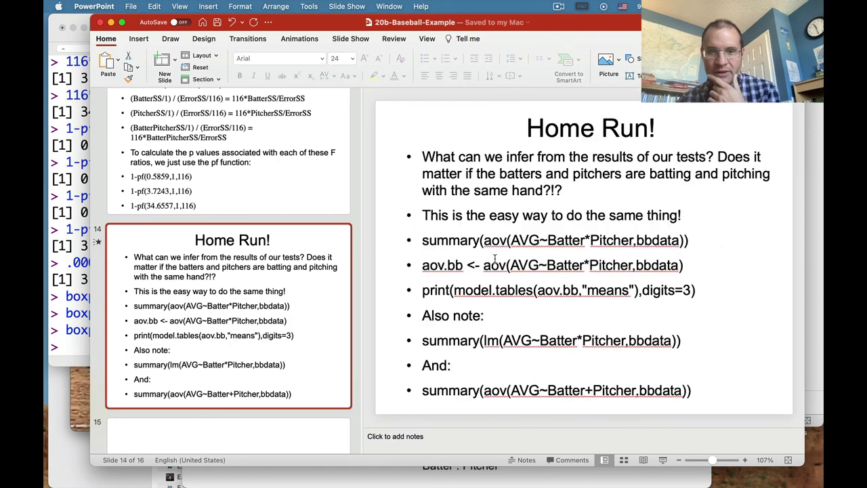
left_click(423, 242)
triple_click(423, 243)
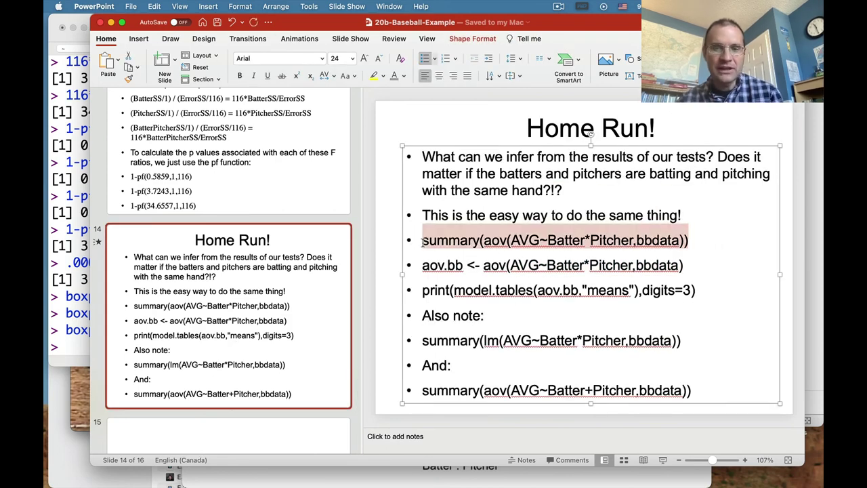
left_click(66, 330)
key("super+v")
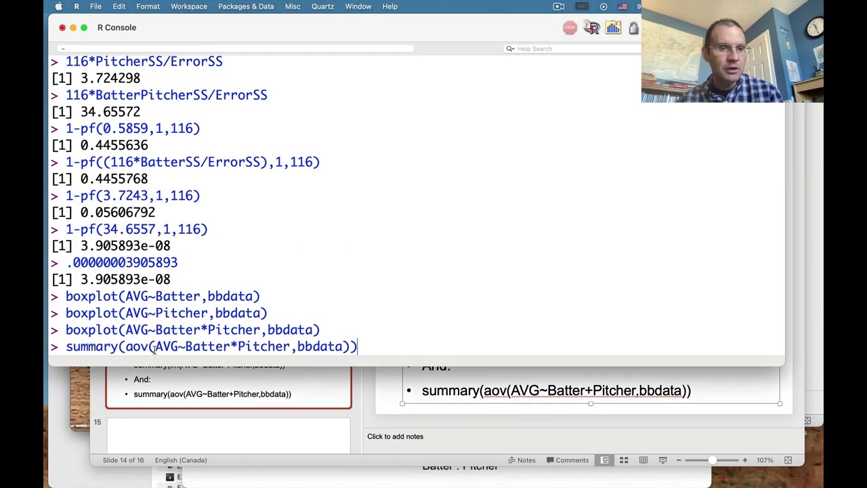
- Run the ANOVA summary and highlight the sums of squares, F values and p-values
key("Return")
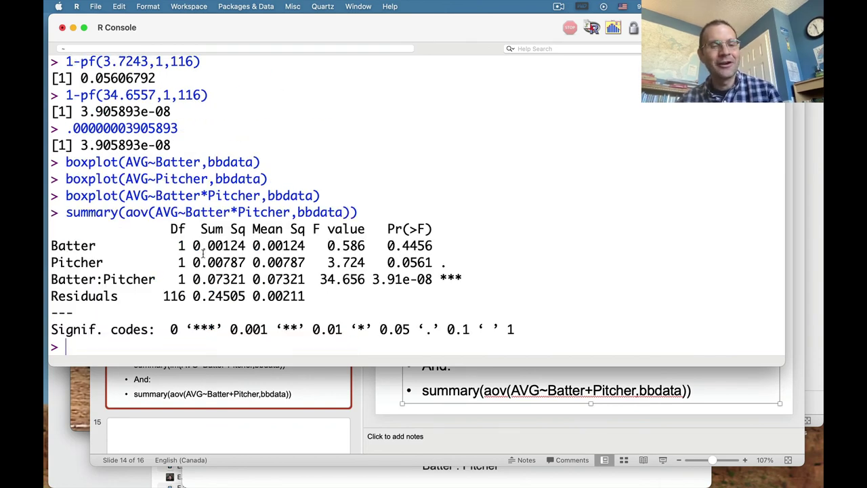
left_click_drag(165, 296, 245, 296)
left_click(180, 265)
left_click(245, 296)
left_click_drag(194, 279, 245, 279)
left_click(253, 279)
left_click_drag(326, 246, 433, 245)
left_click(335, 264)
left_click(339, 280)
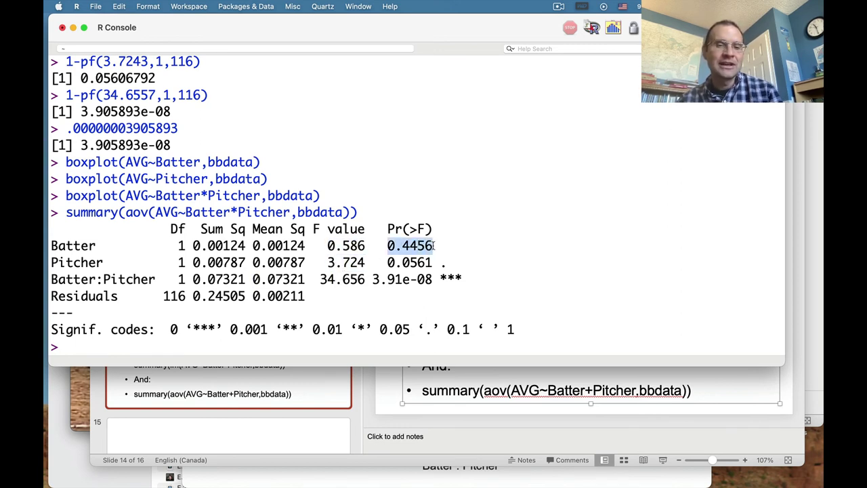
left_click(380, 279)
left_click_drag(390, 262, 434, 262)
left_click(433, 262)
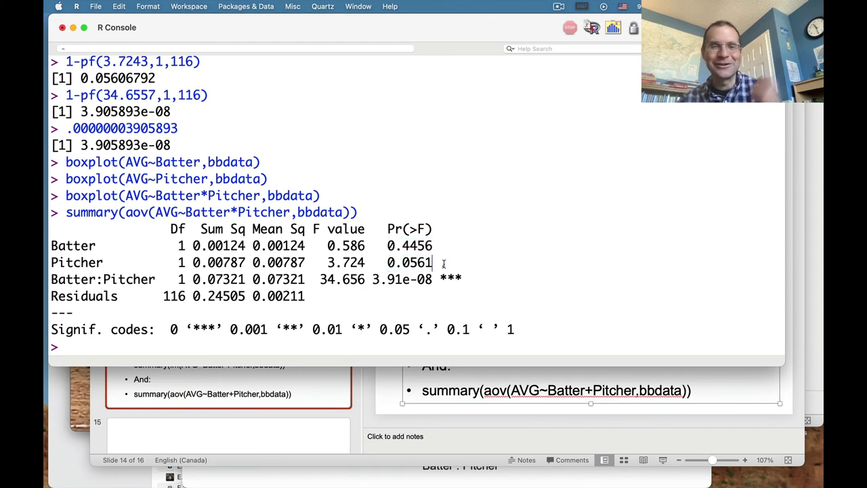
- Highlight the '.' mark after 0.0561, the 0.1 legend threshold, and interaction p-value 3.91e-08
left_click(465, 250)
left_click_drag(440, 265, 449, 266)
left_click(454, 265)
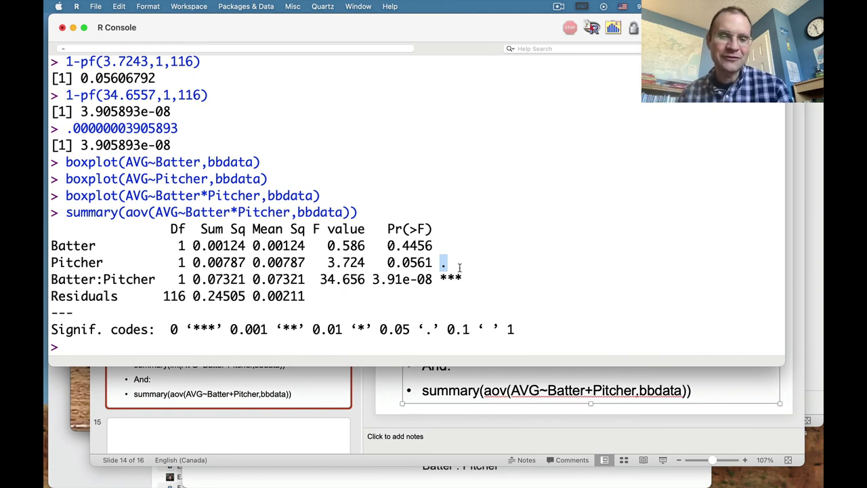
left_click_drag(425, 330, 429, 332)
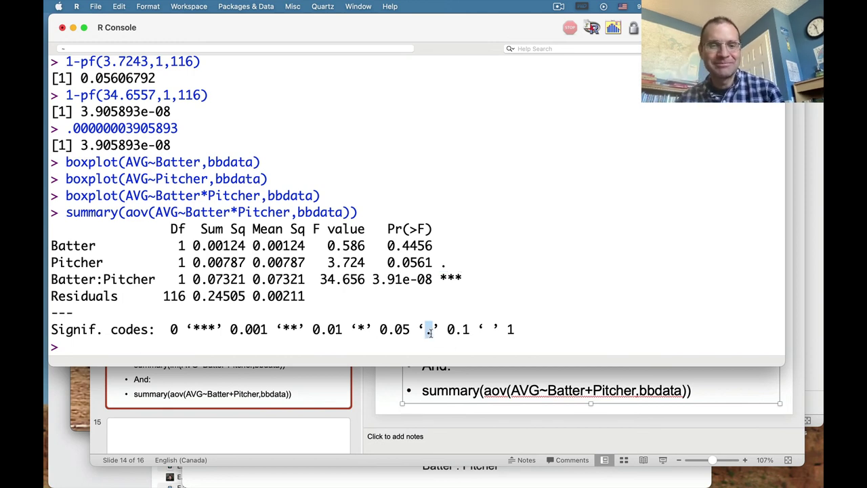
left_click_drag(459, 330, 469, 330)
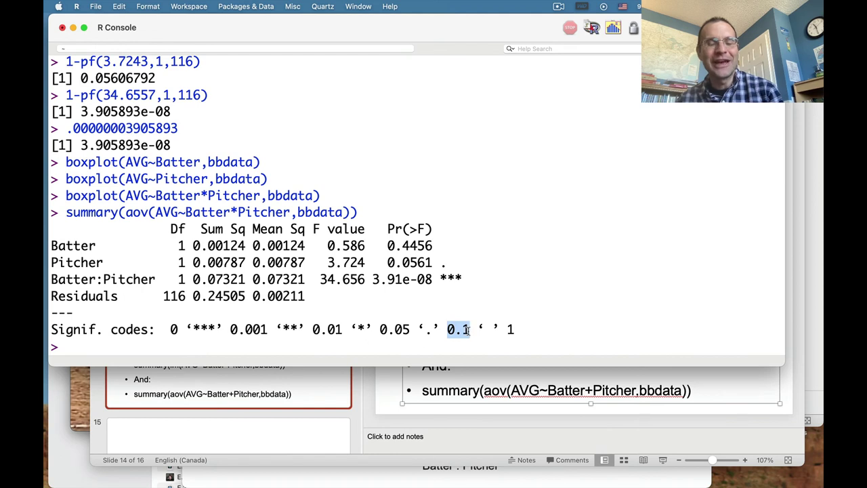
left_click(468, 276)
left_click_drag(438, 263, 447, 263)
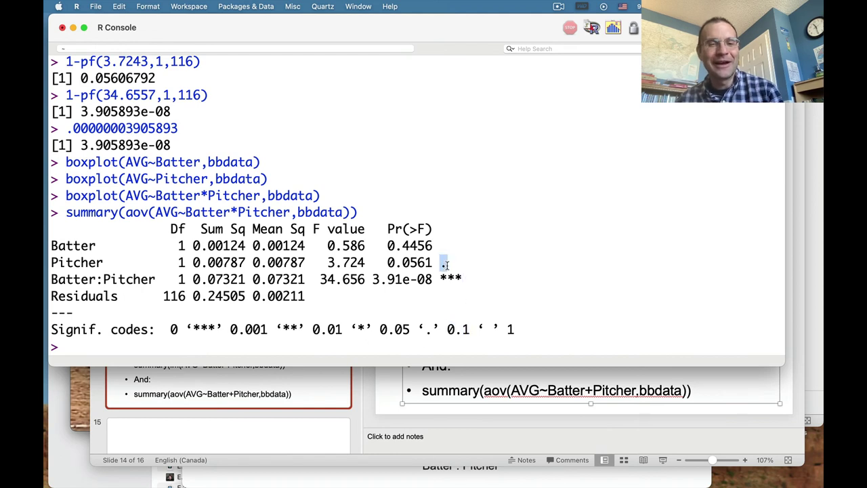
left_click(495, 268)
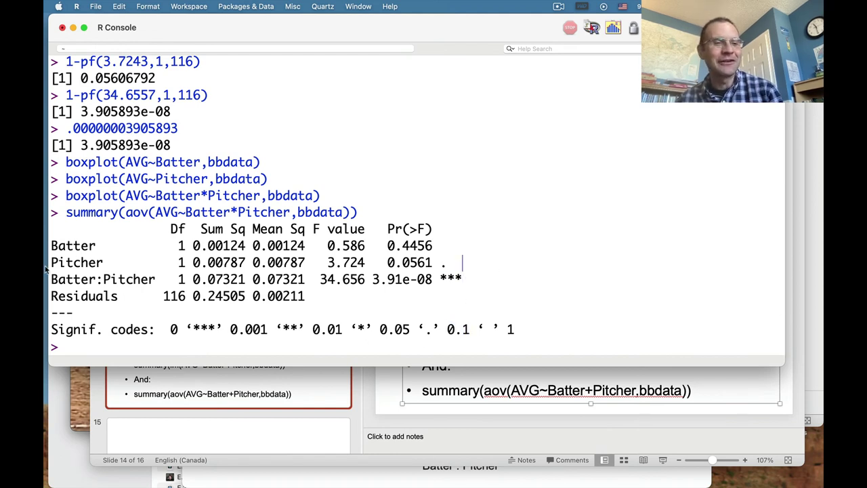
left_click_drag(372, 279, 465, 278)
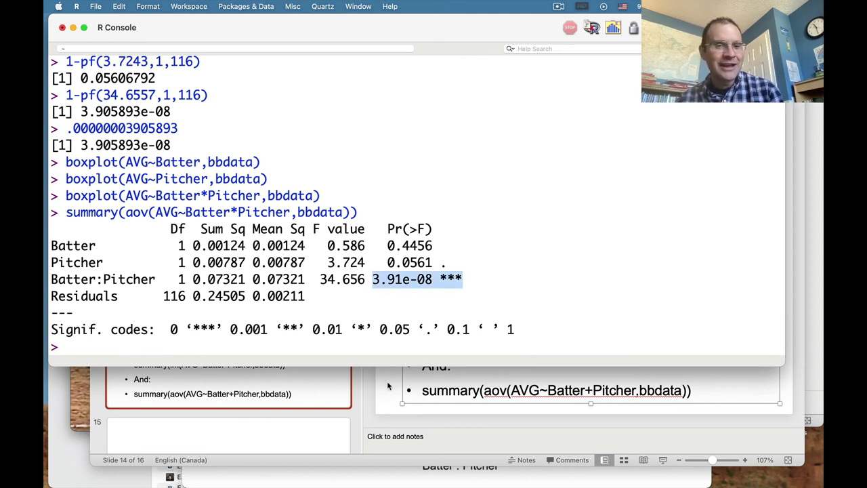
- Copy aov.bb <- aov(AVG~Batter*Pitcher,bbdata) from the slide and run it in R
left_click(387, 386)
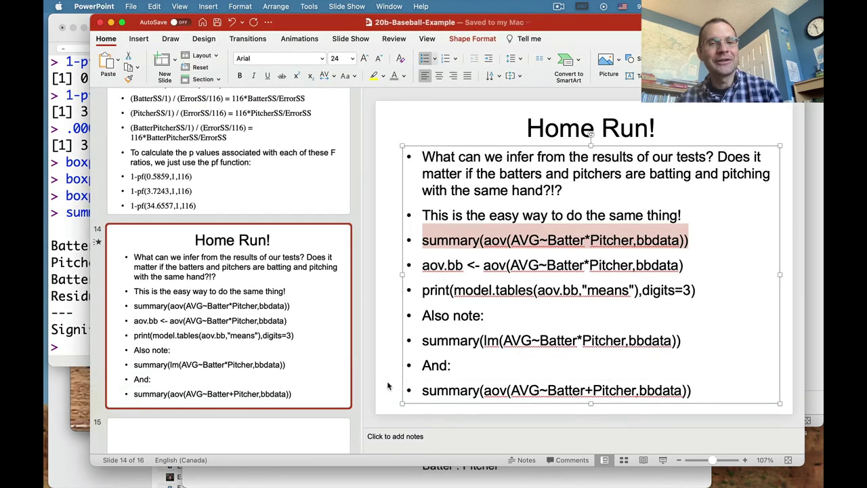
triple_click(418, 265)
key("super+c")
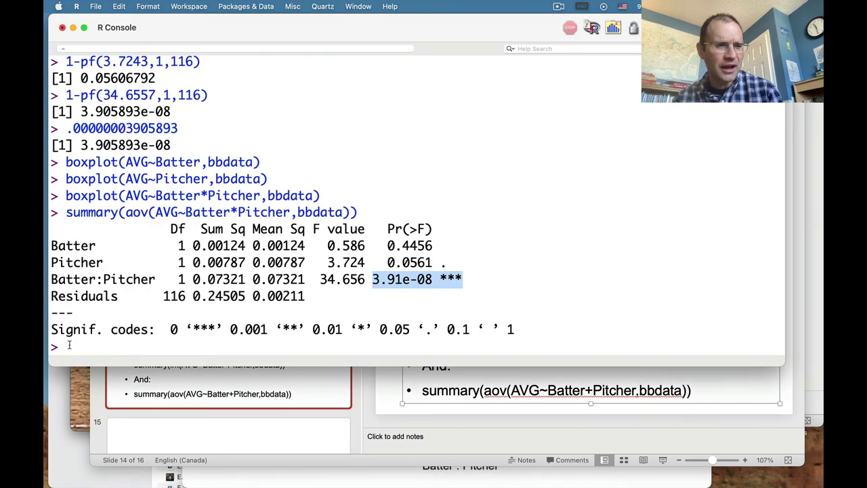
left_click(74, 347)
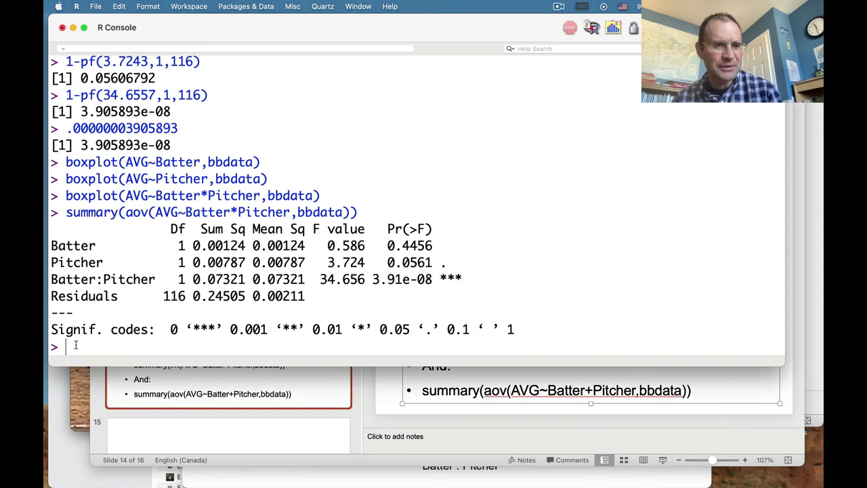
key("super+v")
key("Return")
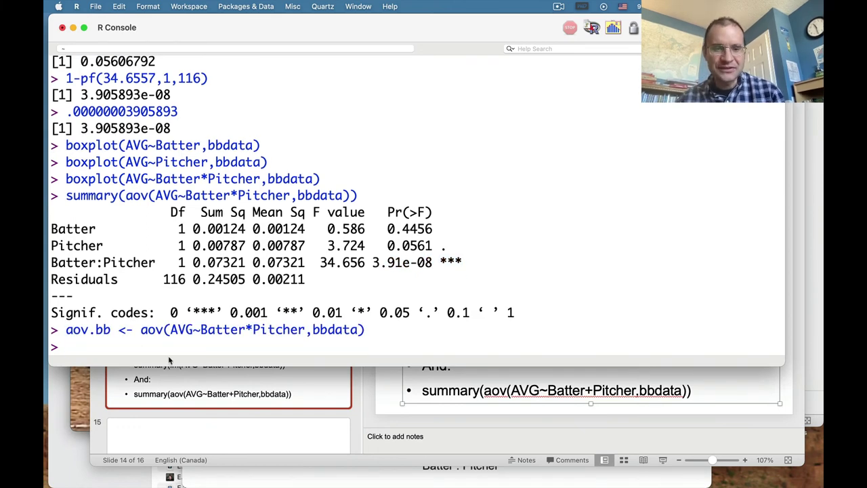